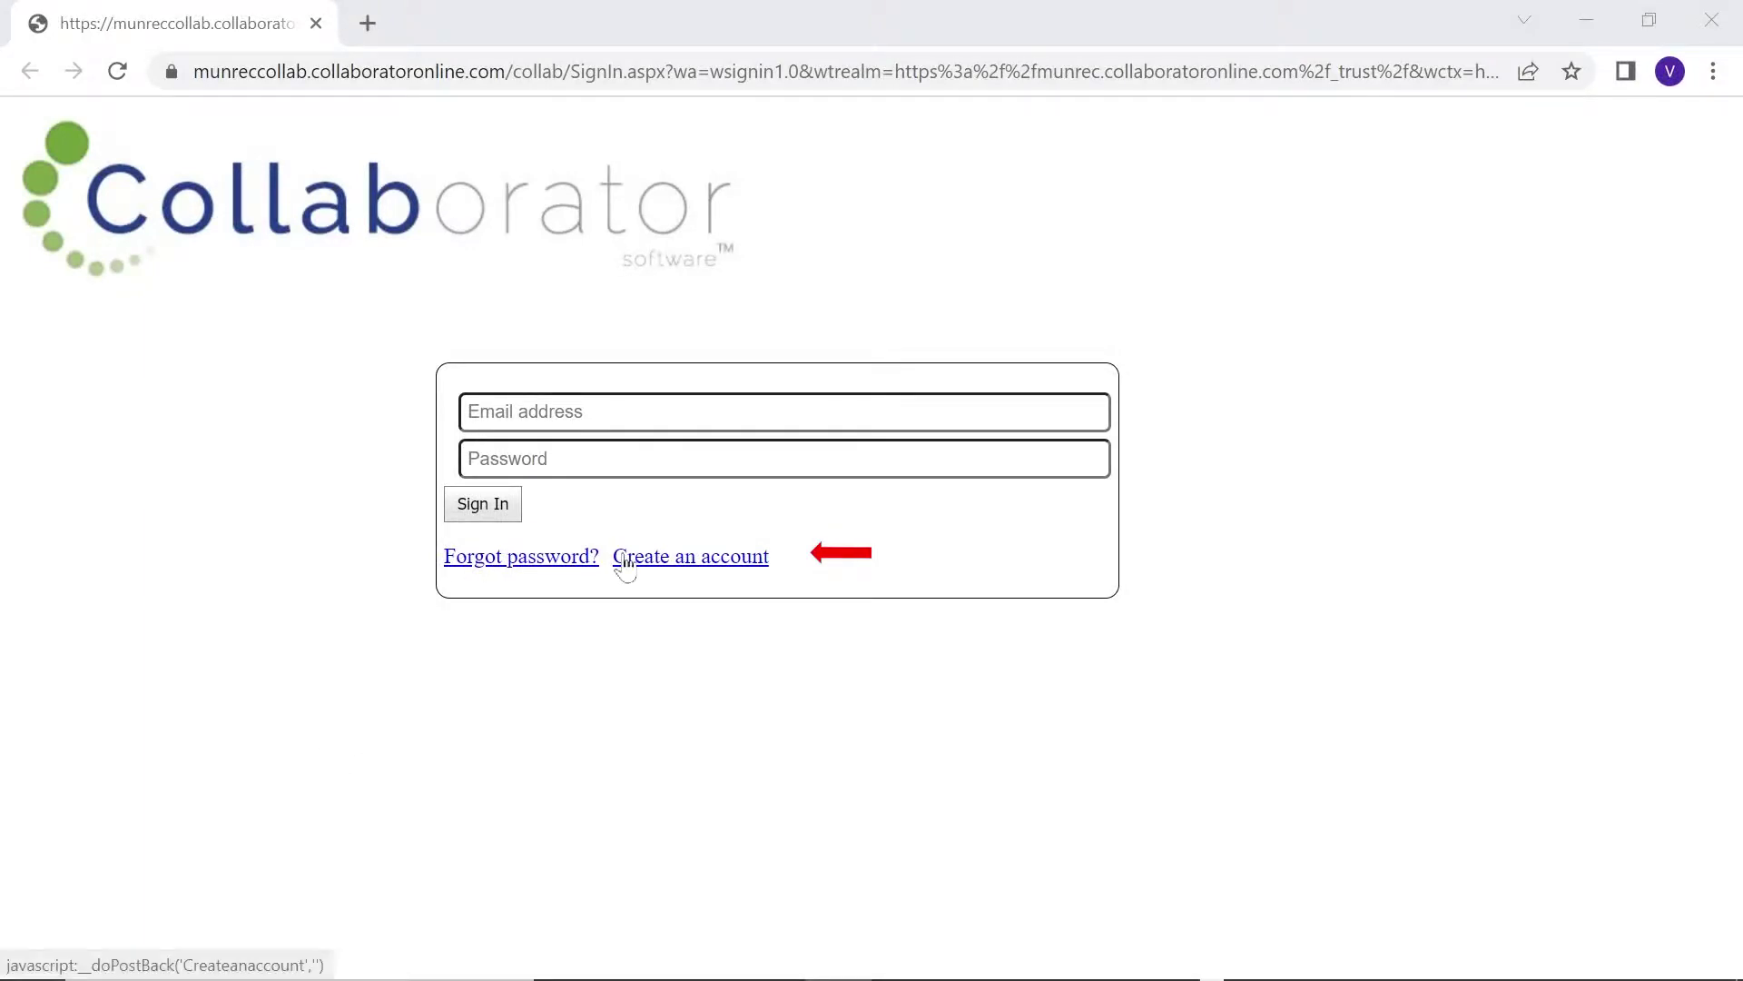
# Start a new account and enter the surname, cellphone number and email address, confirmed twice
pyautogui.click(683, 556)
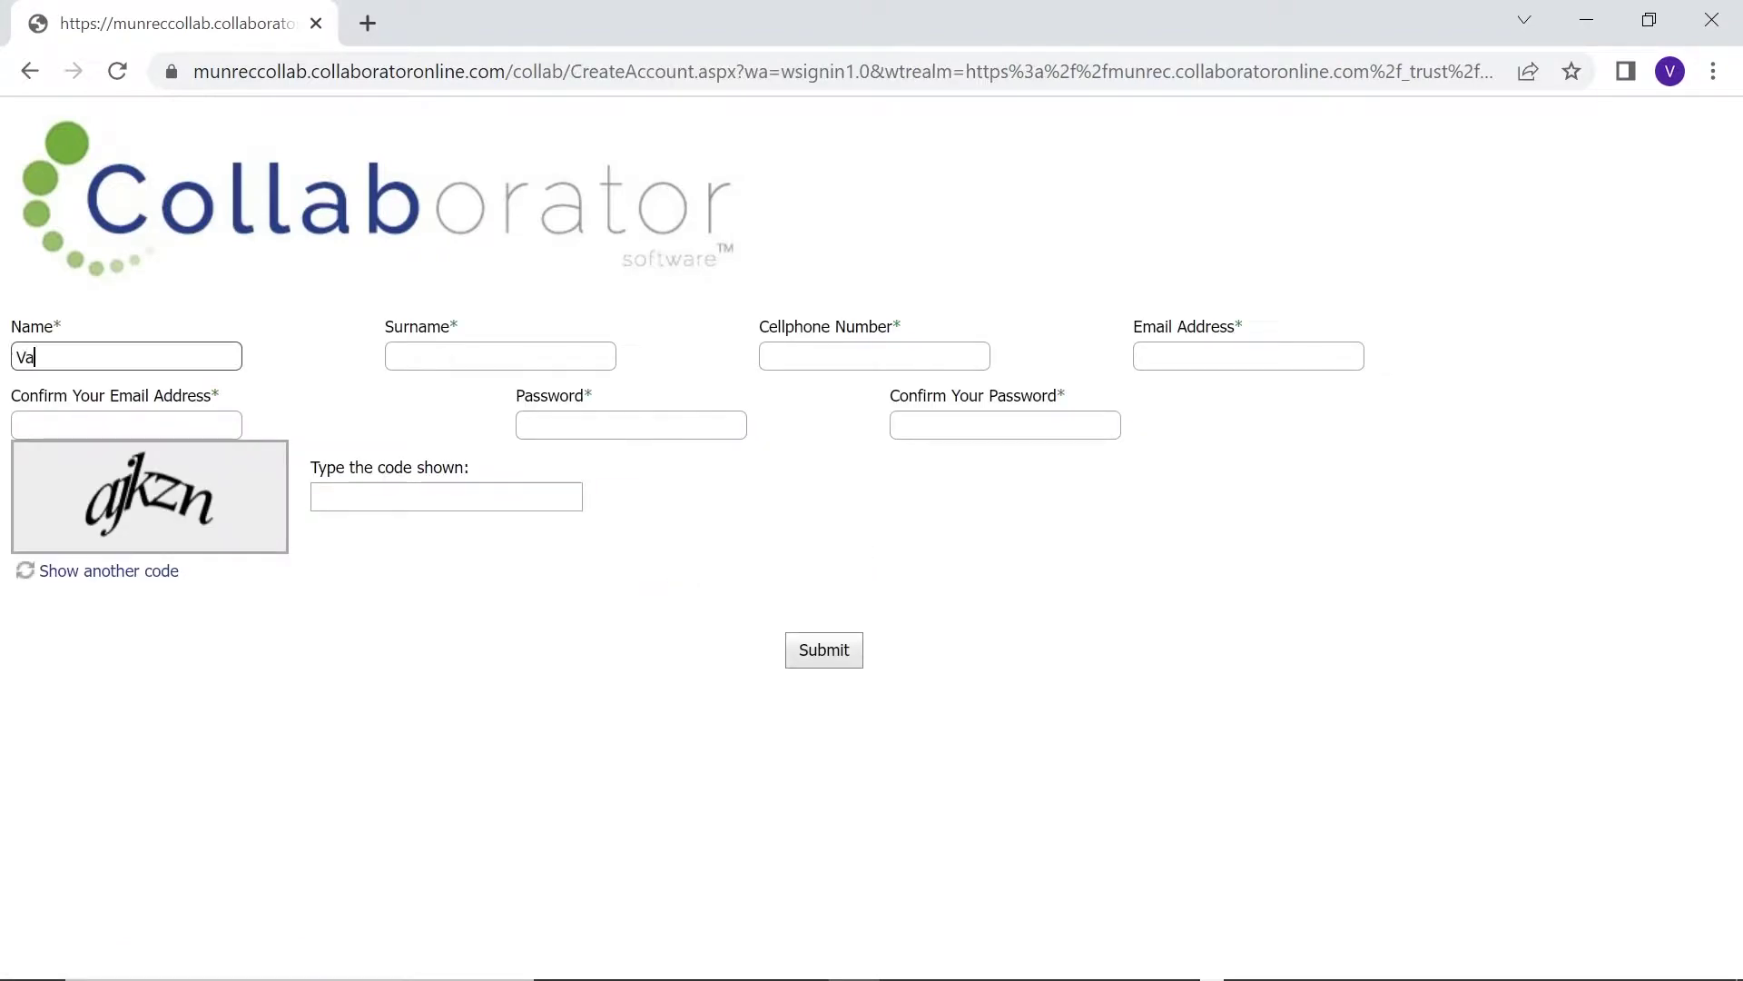
pyautogui.click(389, 367)
pyautogui.write('Leslie')
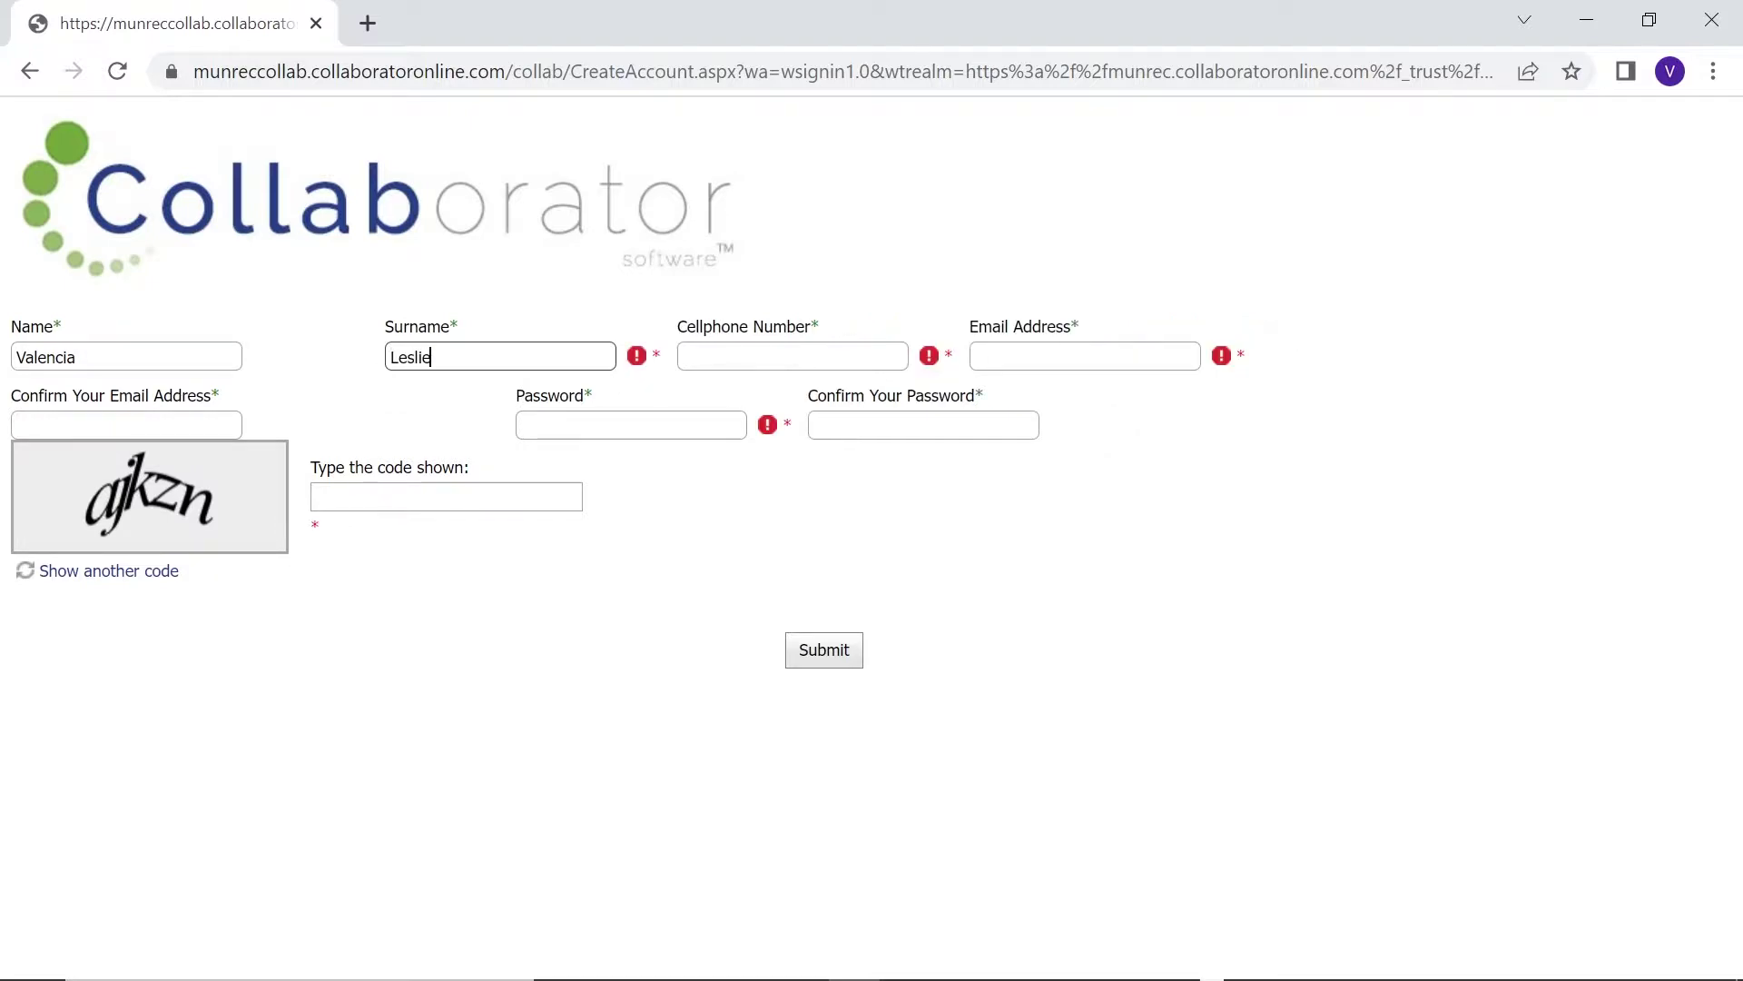
pyautogui.press('Tab')
pyautogui.press('Tab')
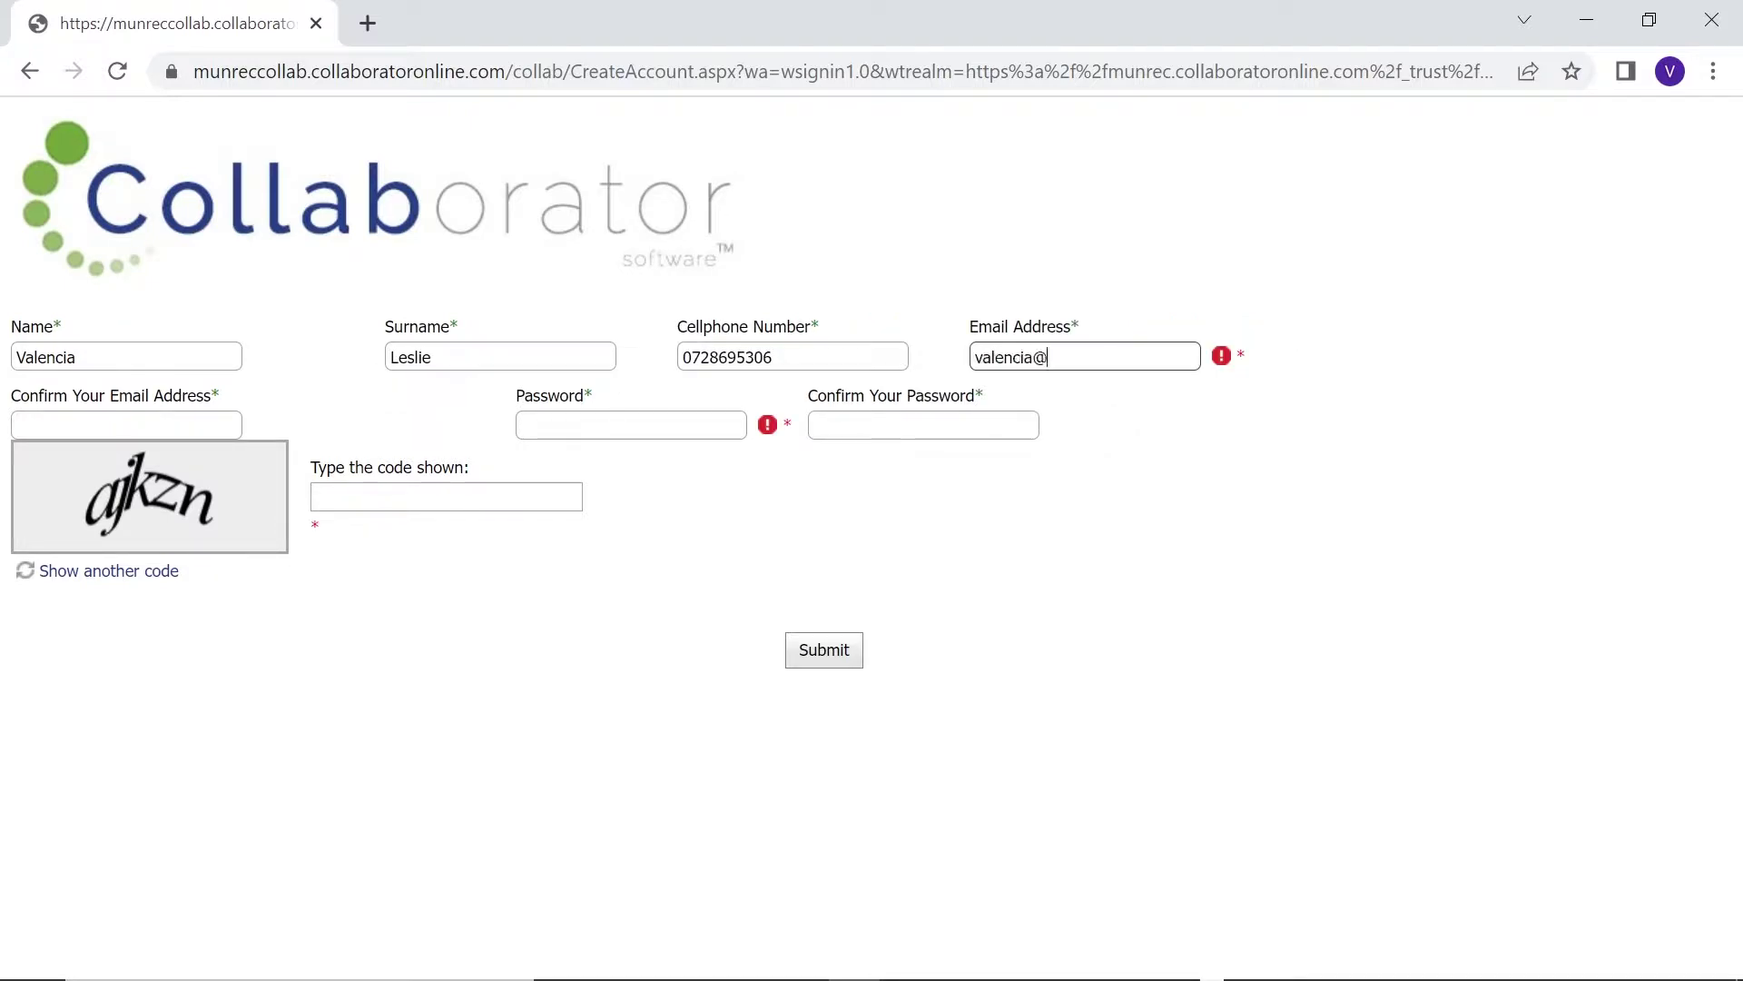
pyautogui.press('Tab')
pyautogui.write('val')
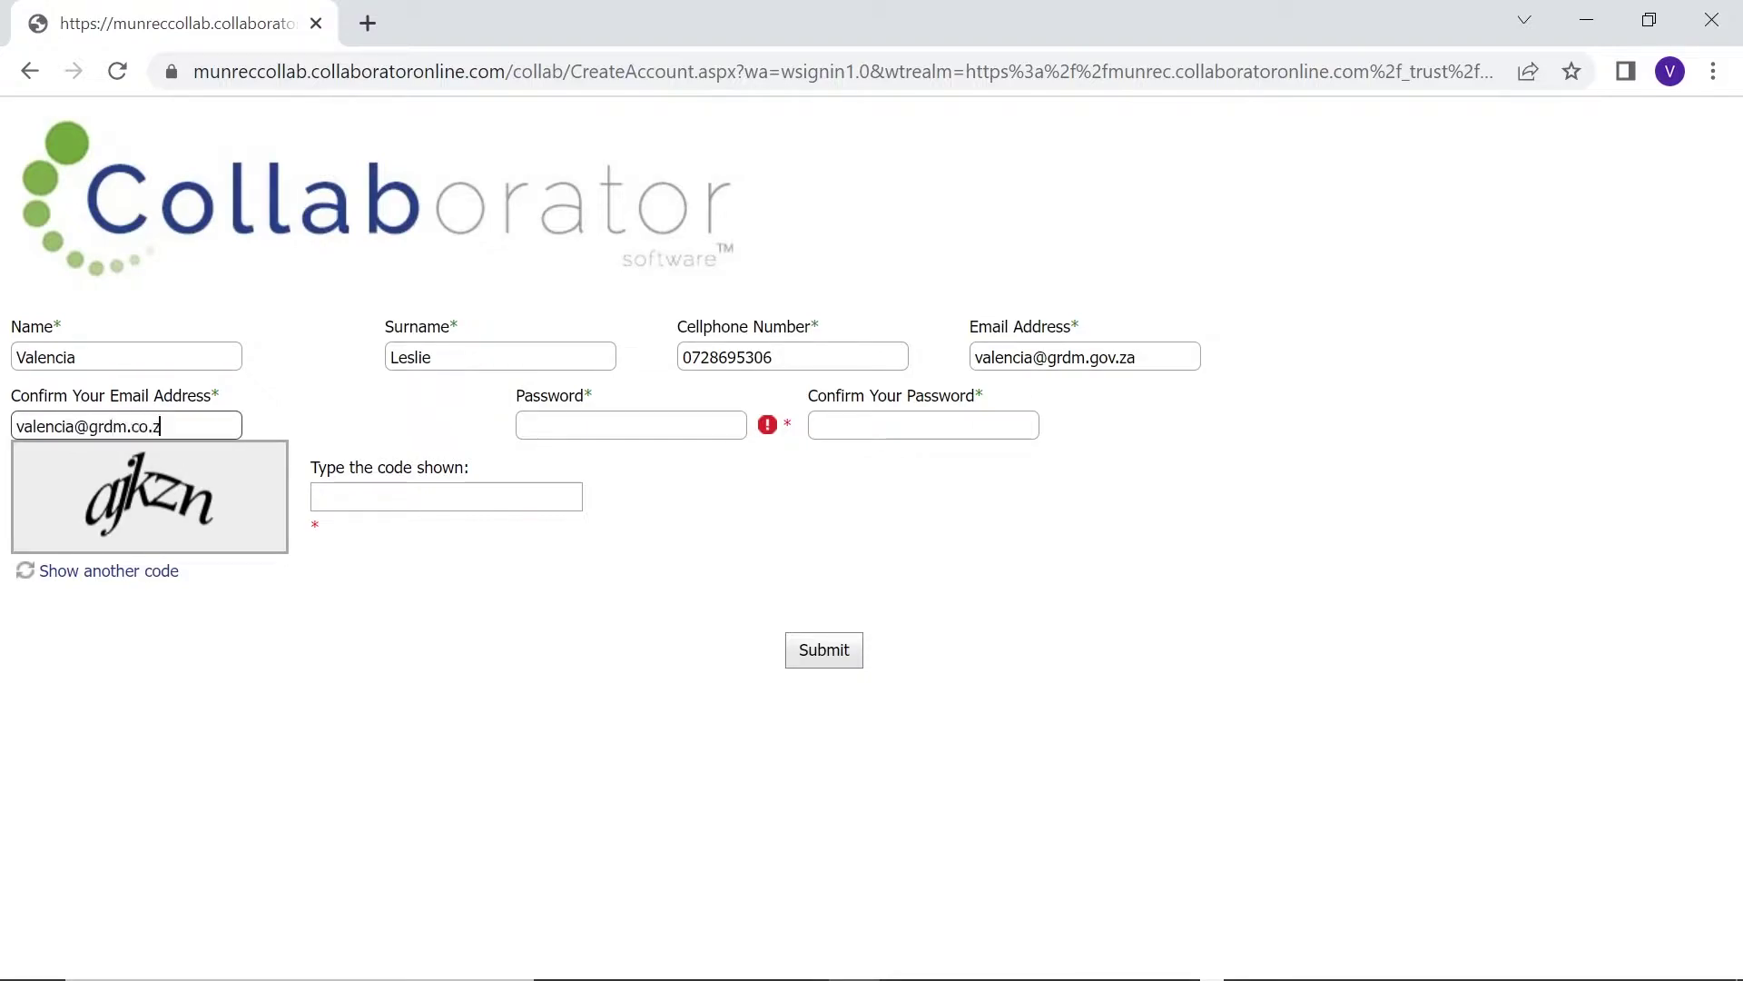
pyautogui.press('BackSpace')
pyautogui.press('BackSpace')
pyautogui.press('BackSpace')
pyautogui.press('BackSpace')
pyautogui.press('BackSpace')
pyautogui.write('gov.za')
# Enter and confirm the account password, fill in the verification code, and submit the registration
pyautogui.press('Tab')
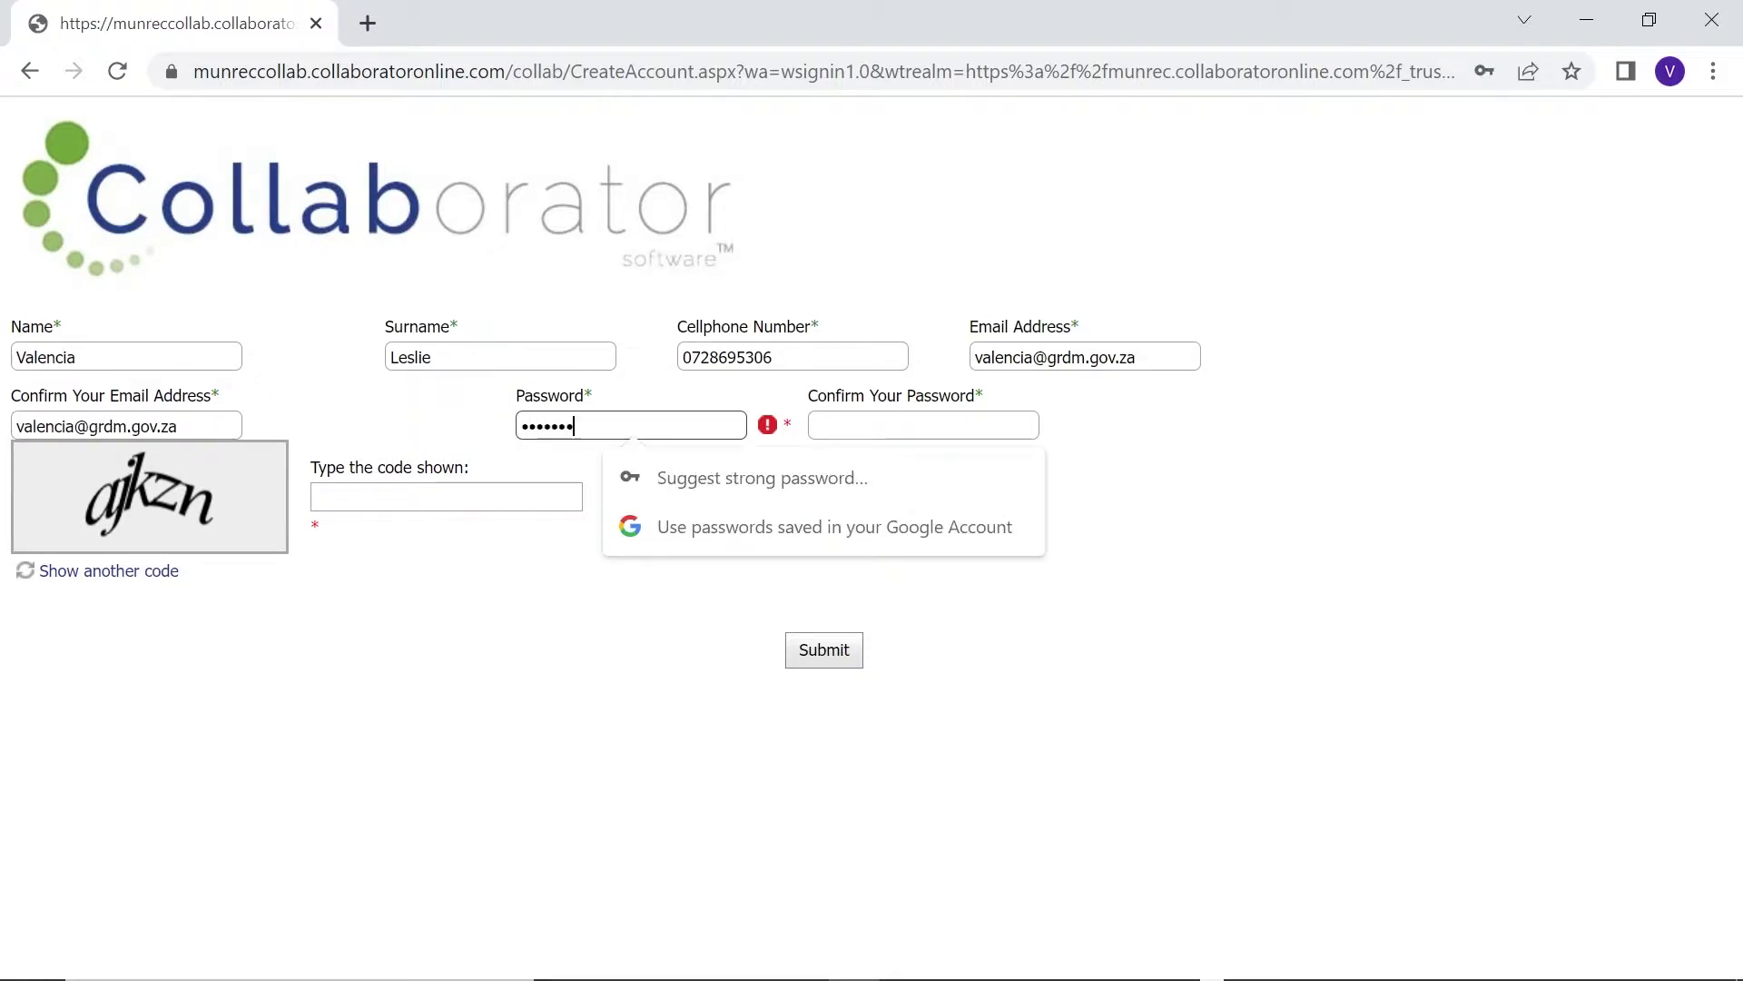
pyautogui.press('Tab')
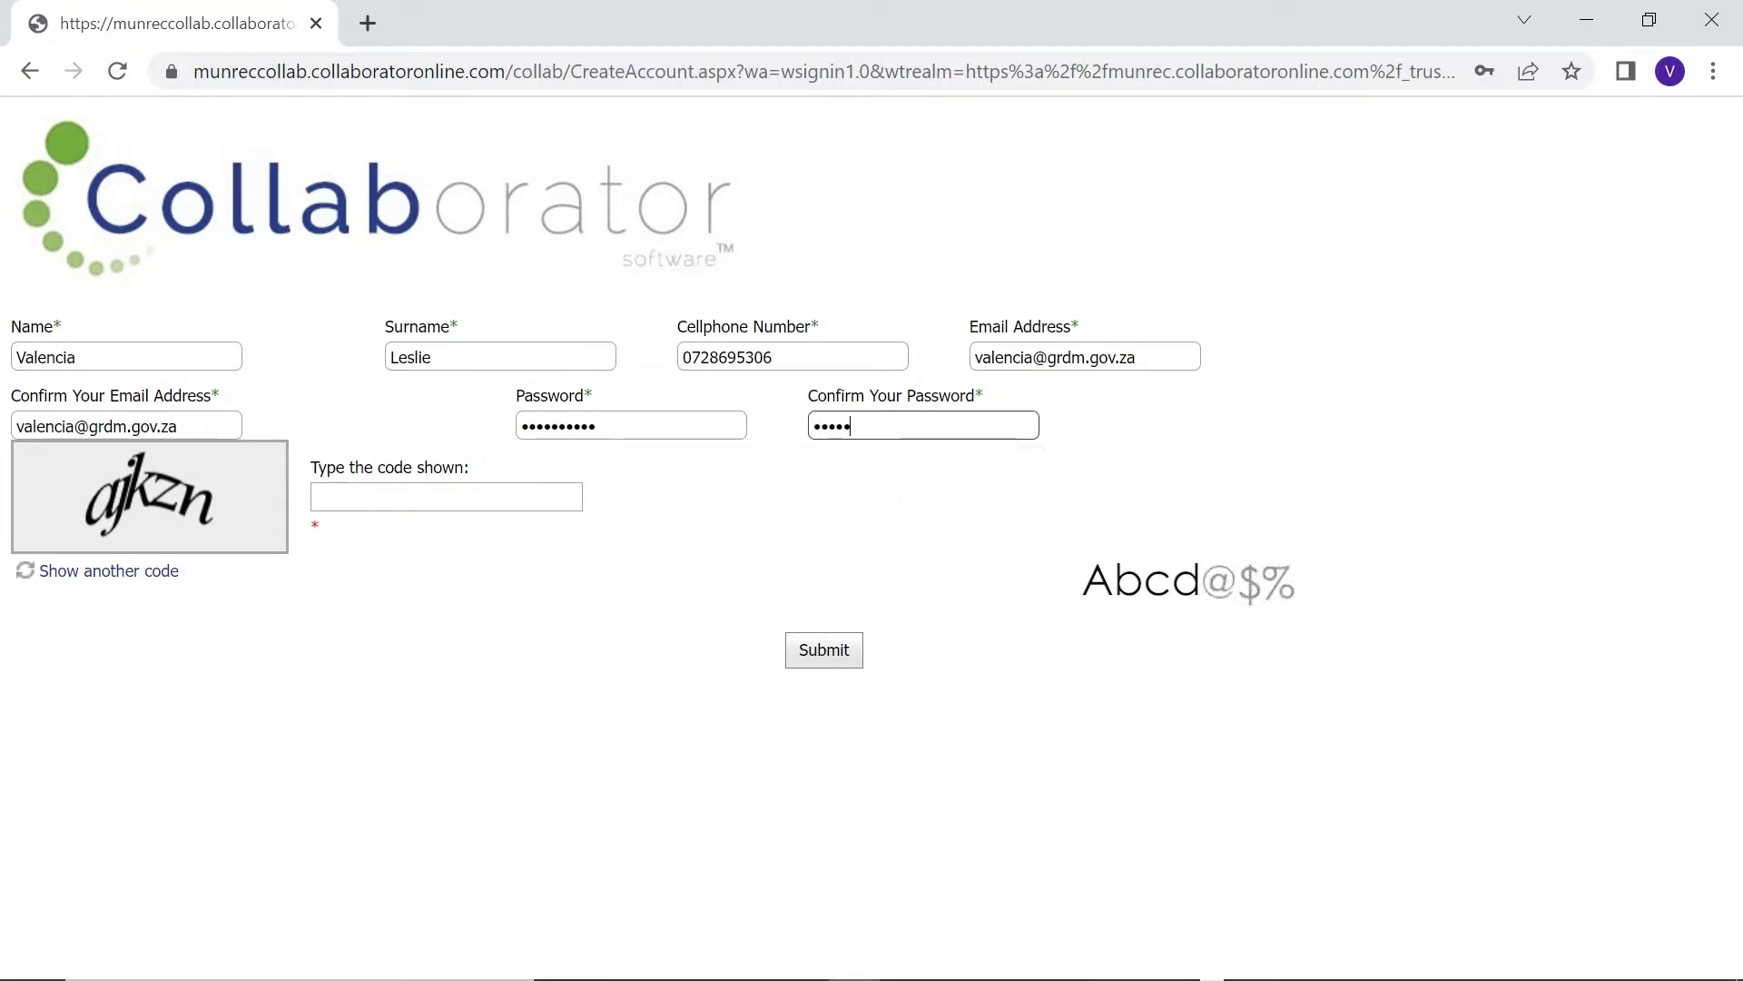
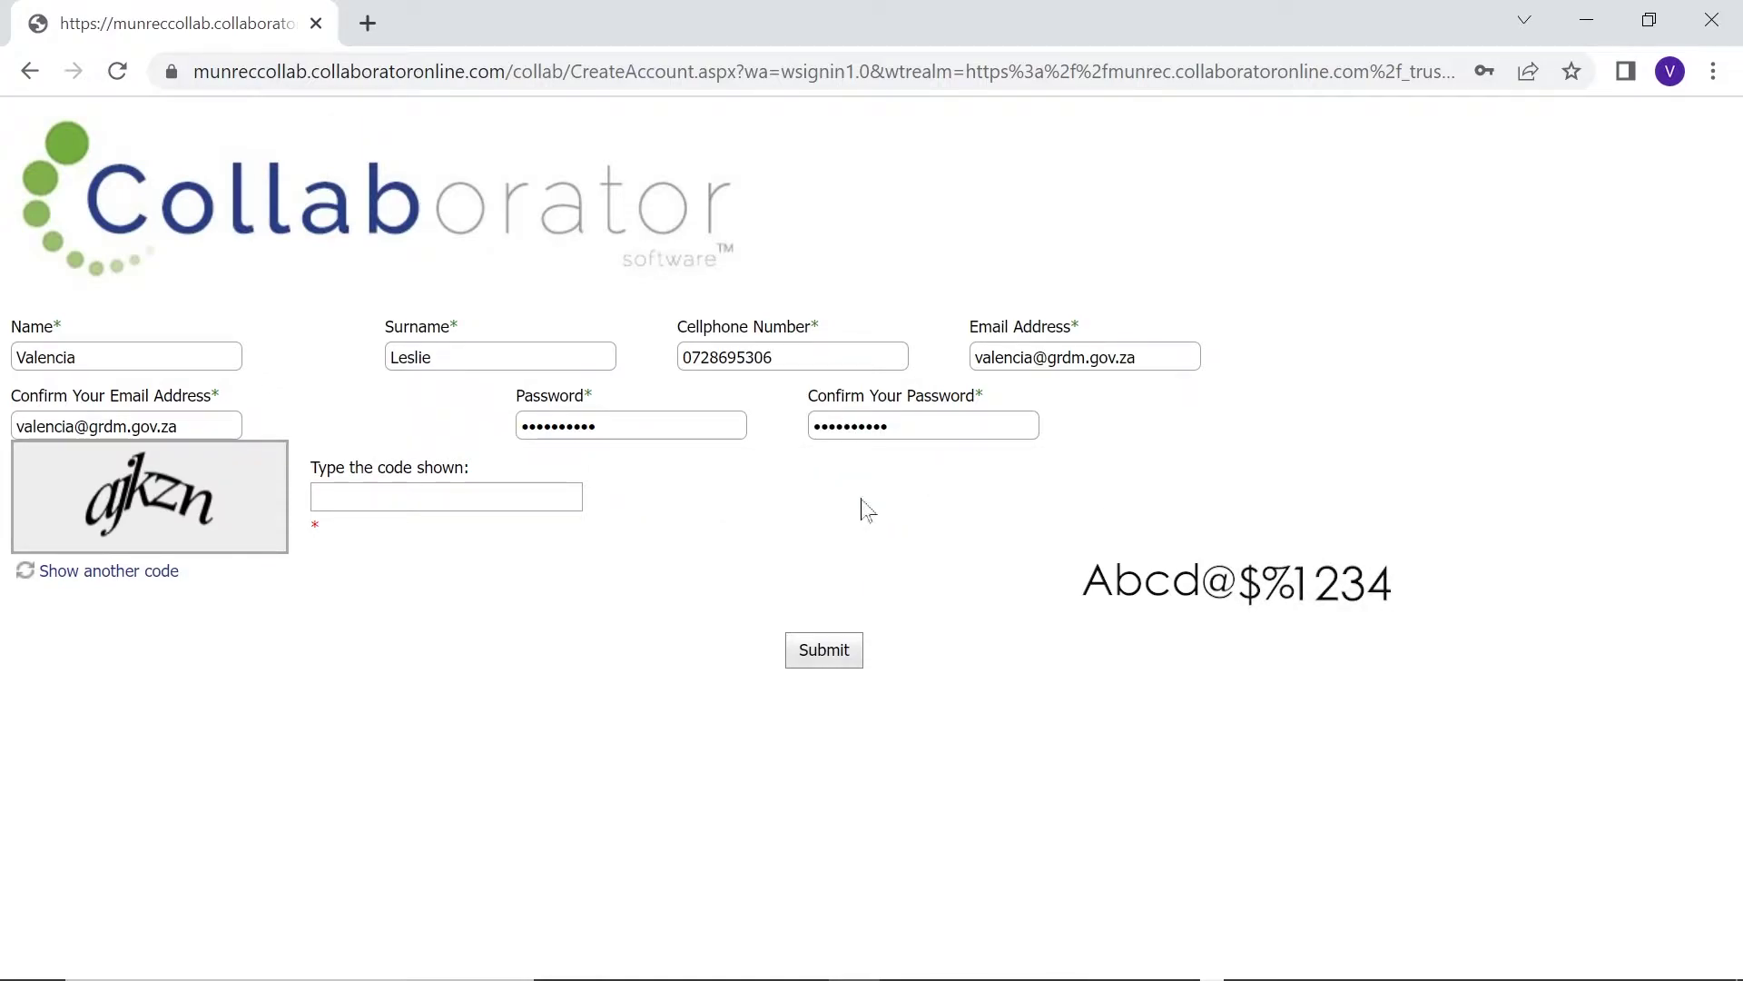
pyautogui.click(328, 497)
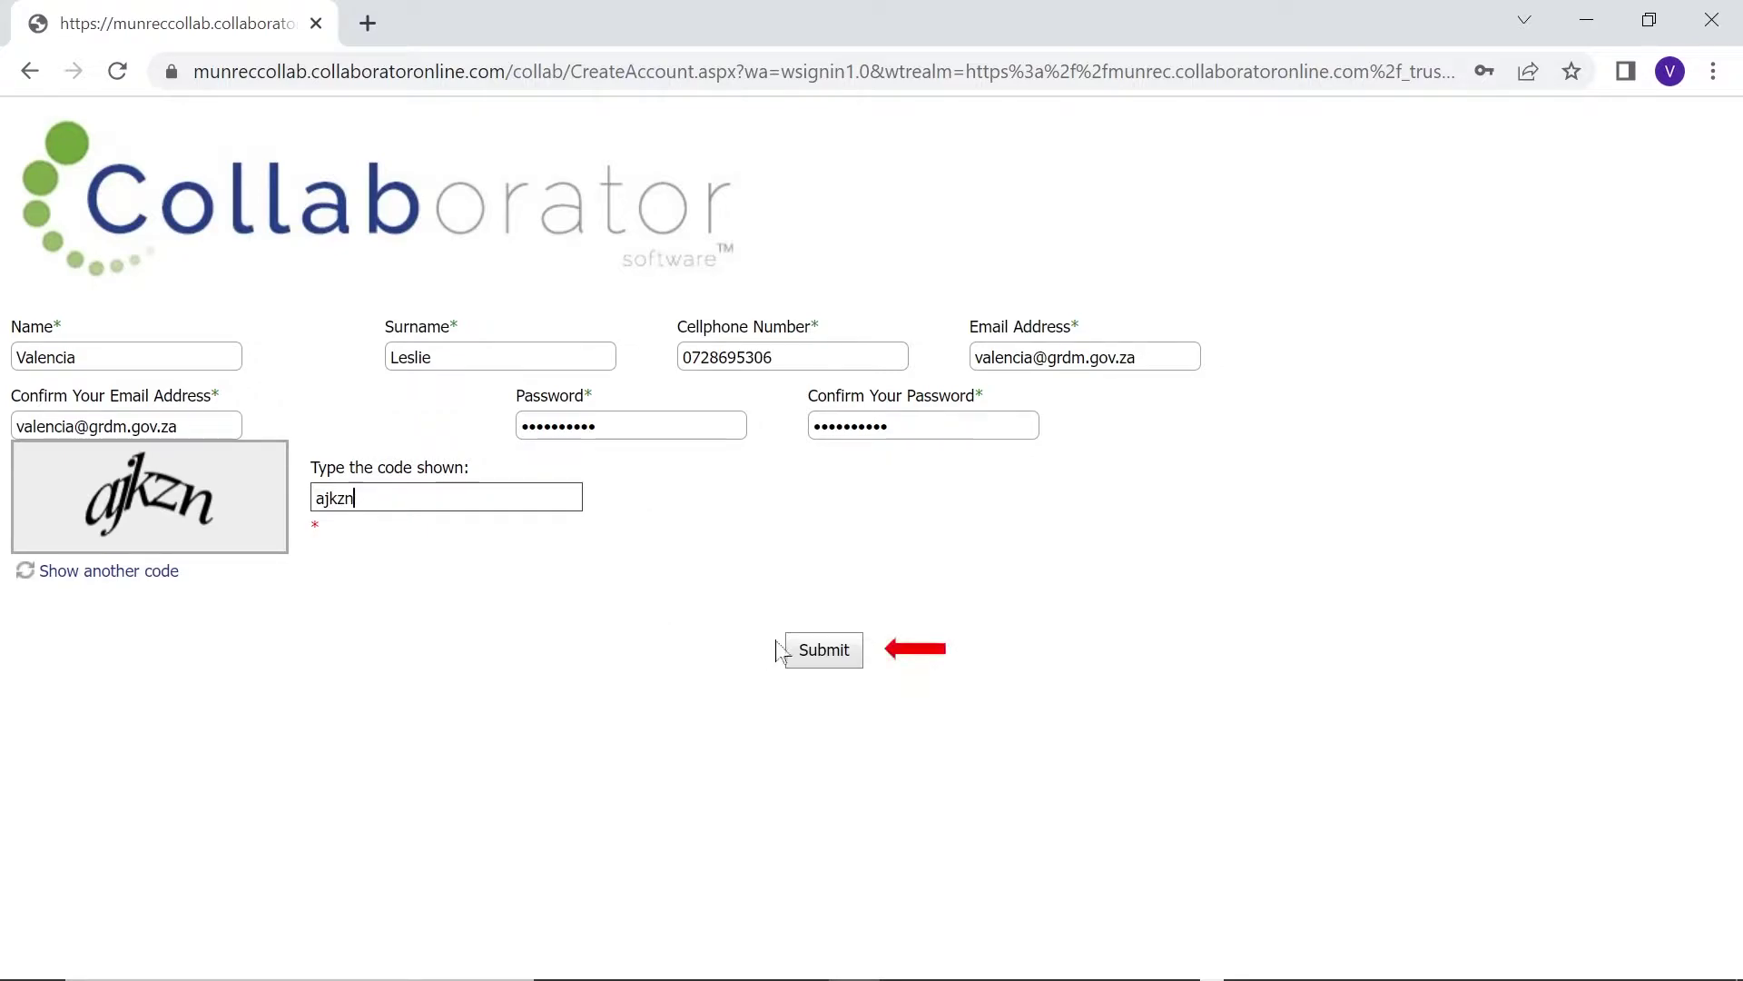
pyautogui.click(807, 662)
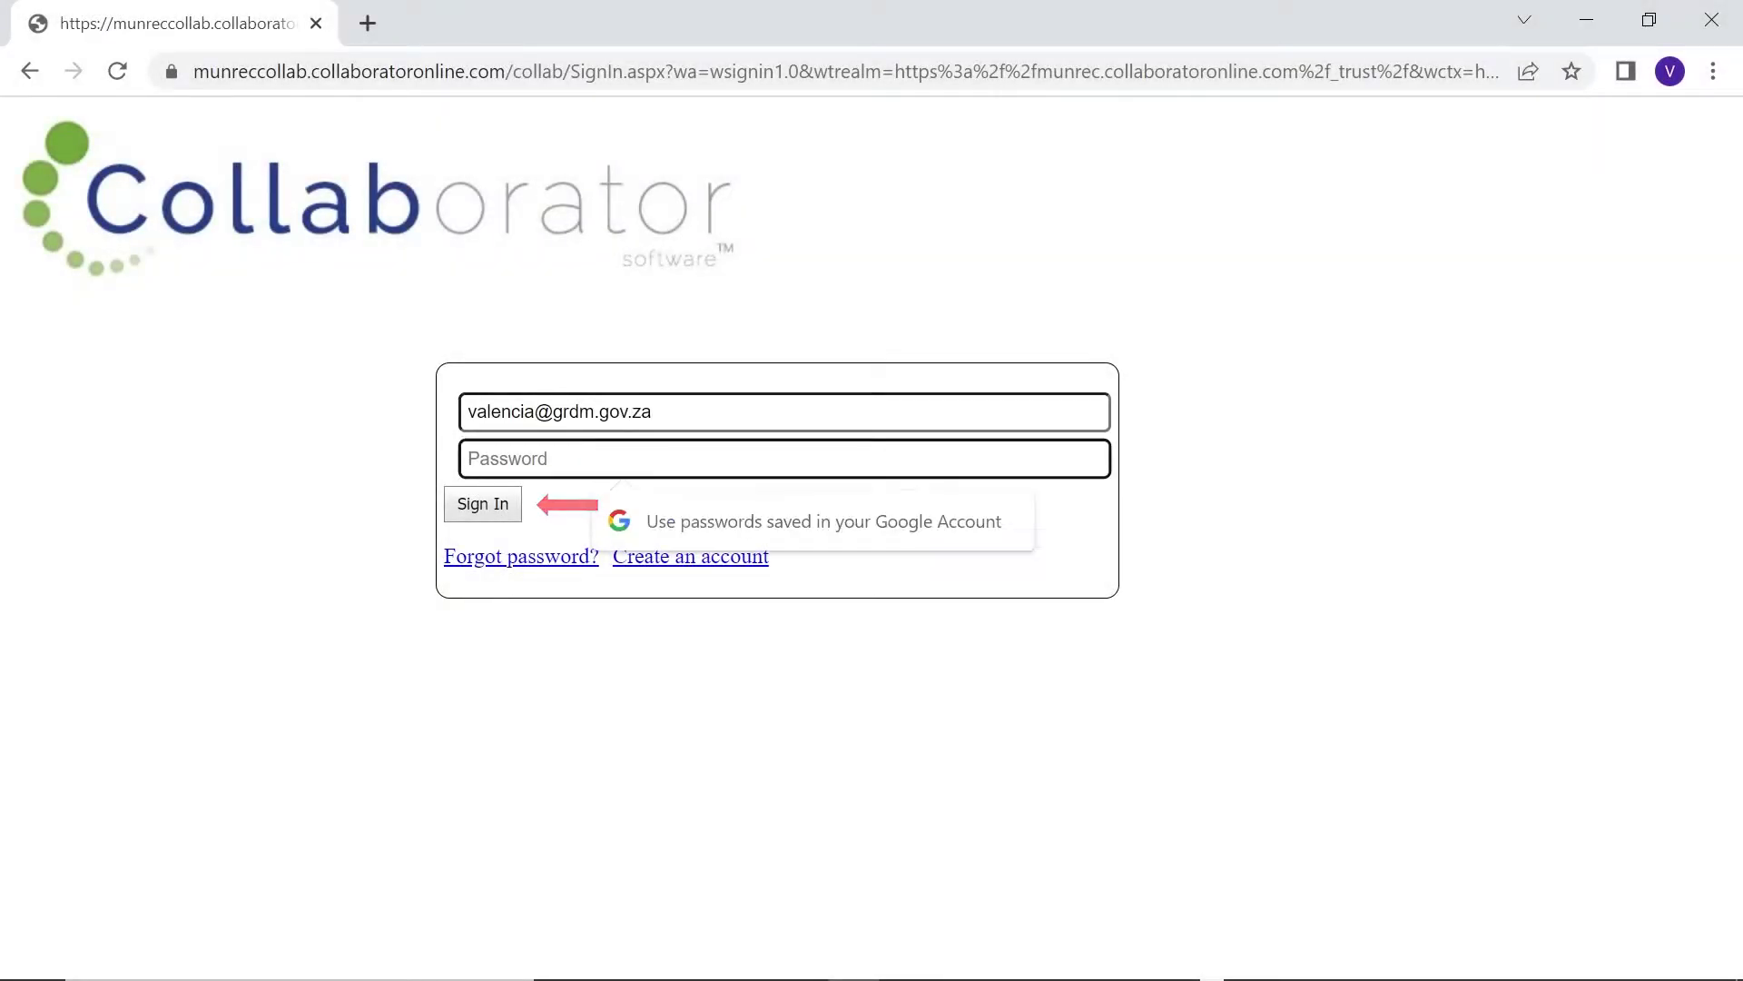
# Sign in with the new account's password and go to the Your Profile applicant page
pyautogui.write('**********')
pyautogui.click(485, 504)
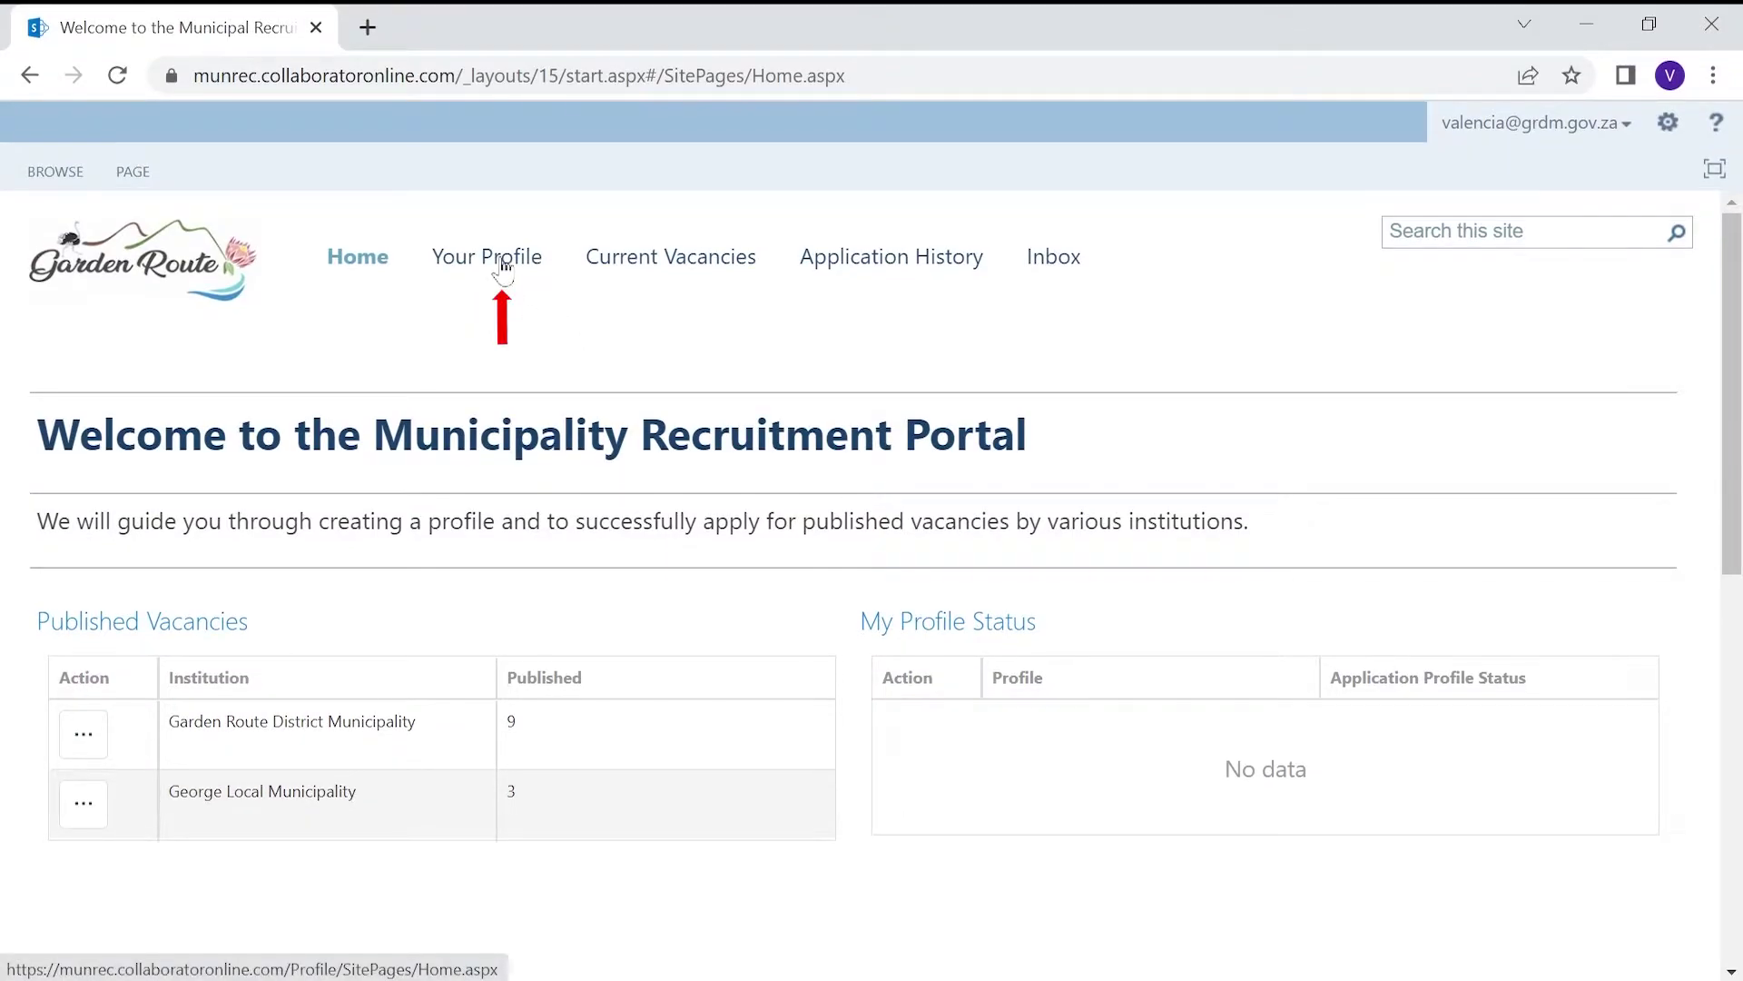
pyautogui.click(495, 256)
pyautogui.scroll(-3, 491, 886)
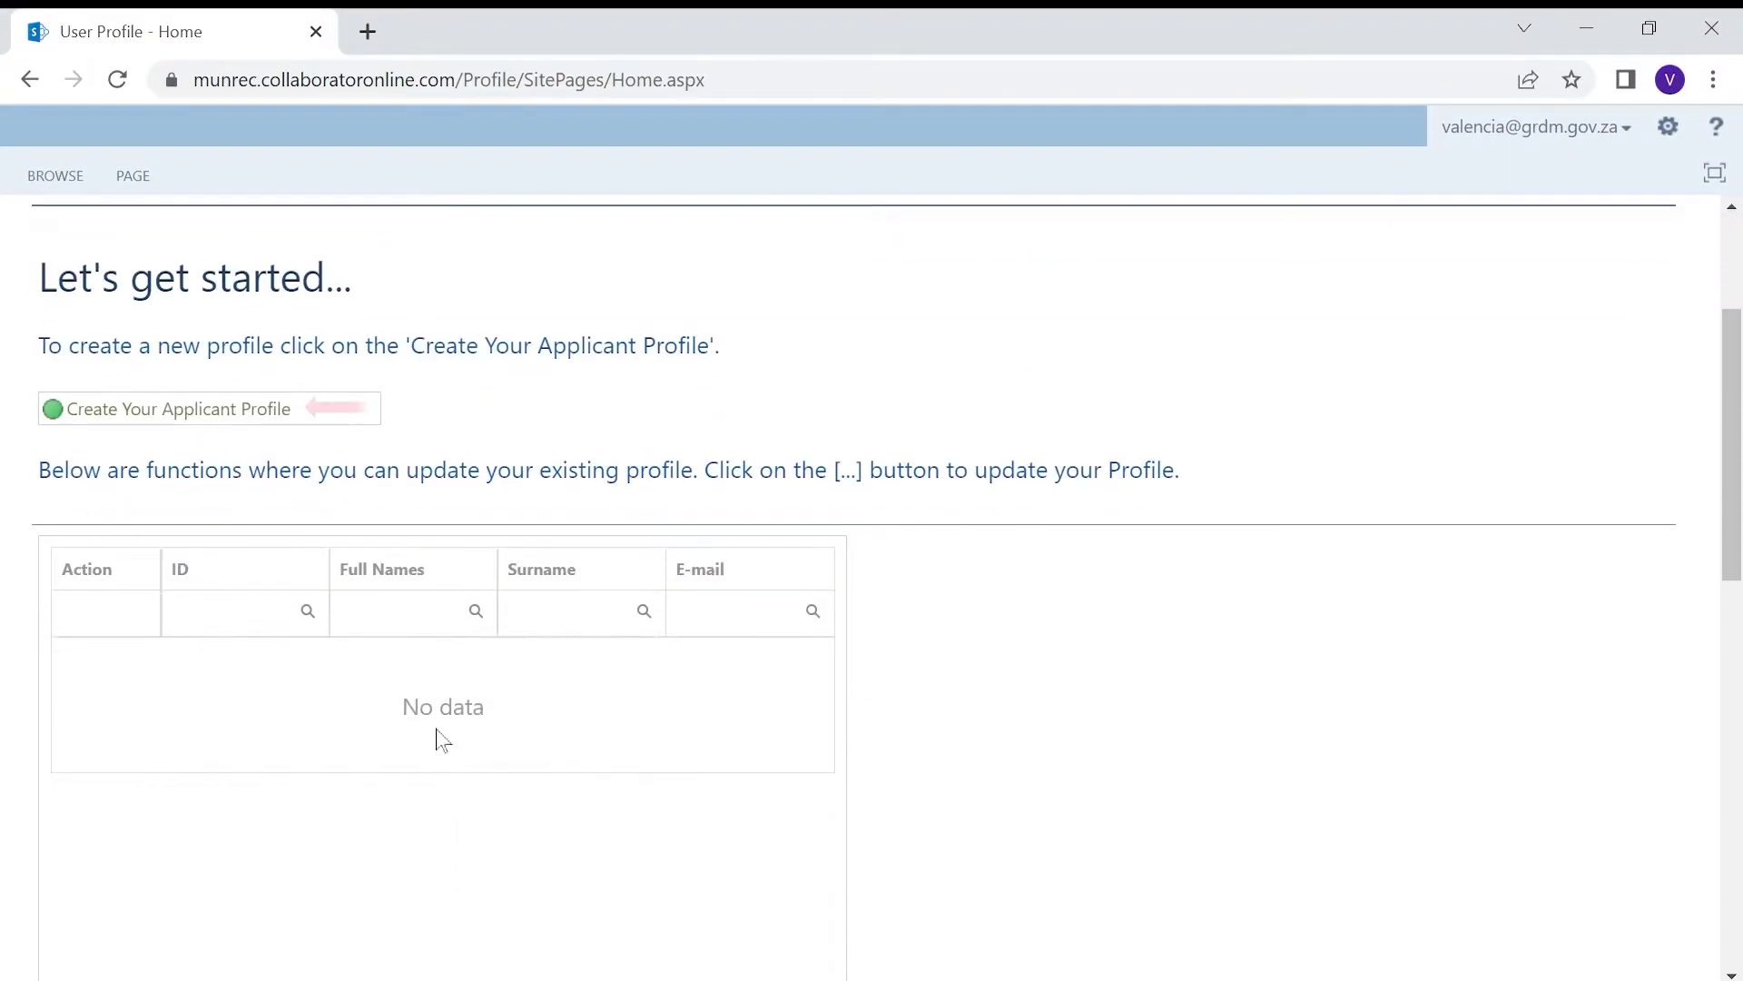
# Begin a new applicant profile as a South African citizen with pasted ID number, initials and surname, and submit
pyautogui.click(207, 410)
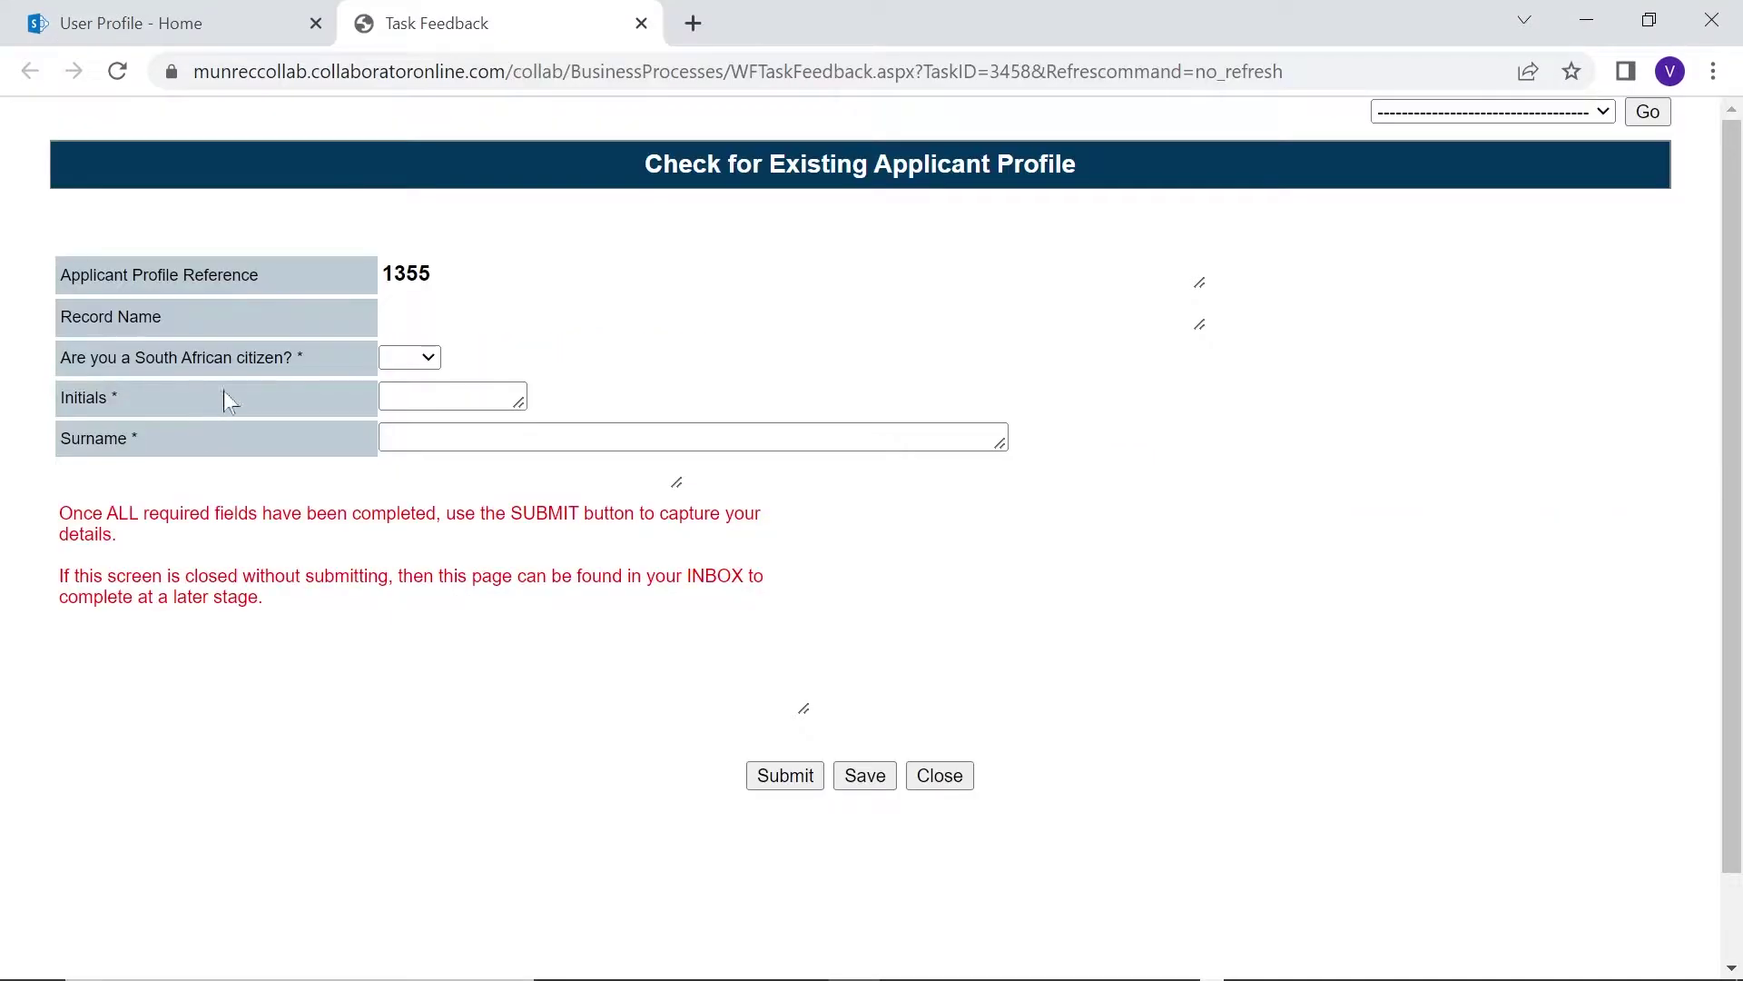
pyautogui.click(419, 360)
pyautogui.click(395, 401)
pyautogui.click(395, 399)
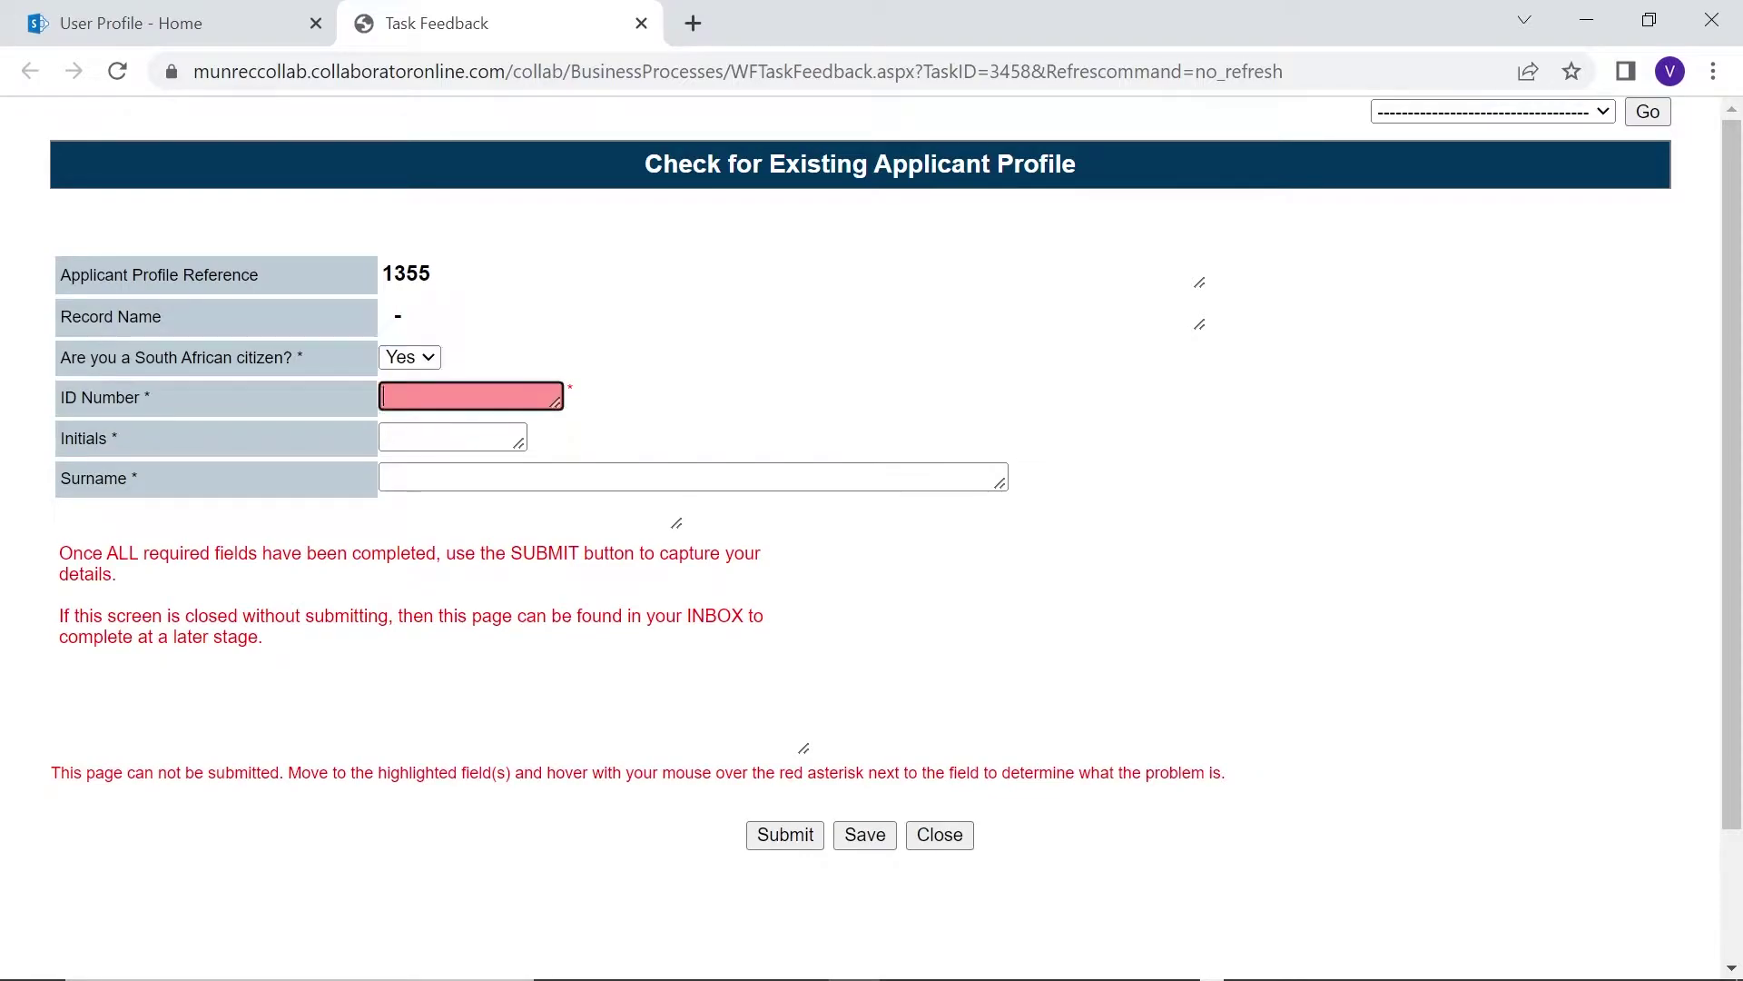
pyautogui.hotkey('ctrl', 'v')
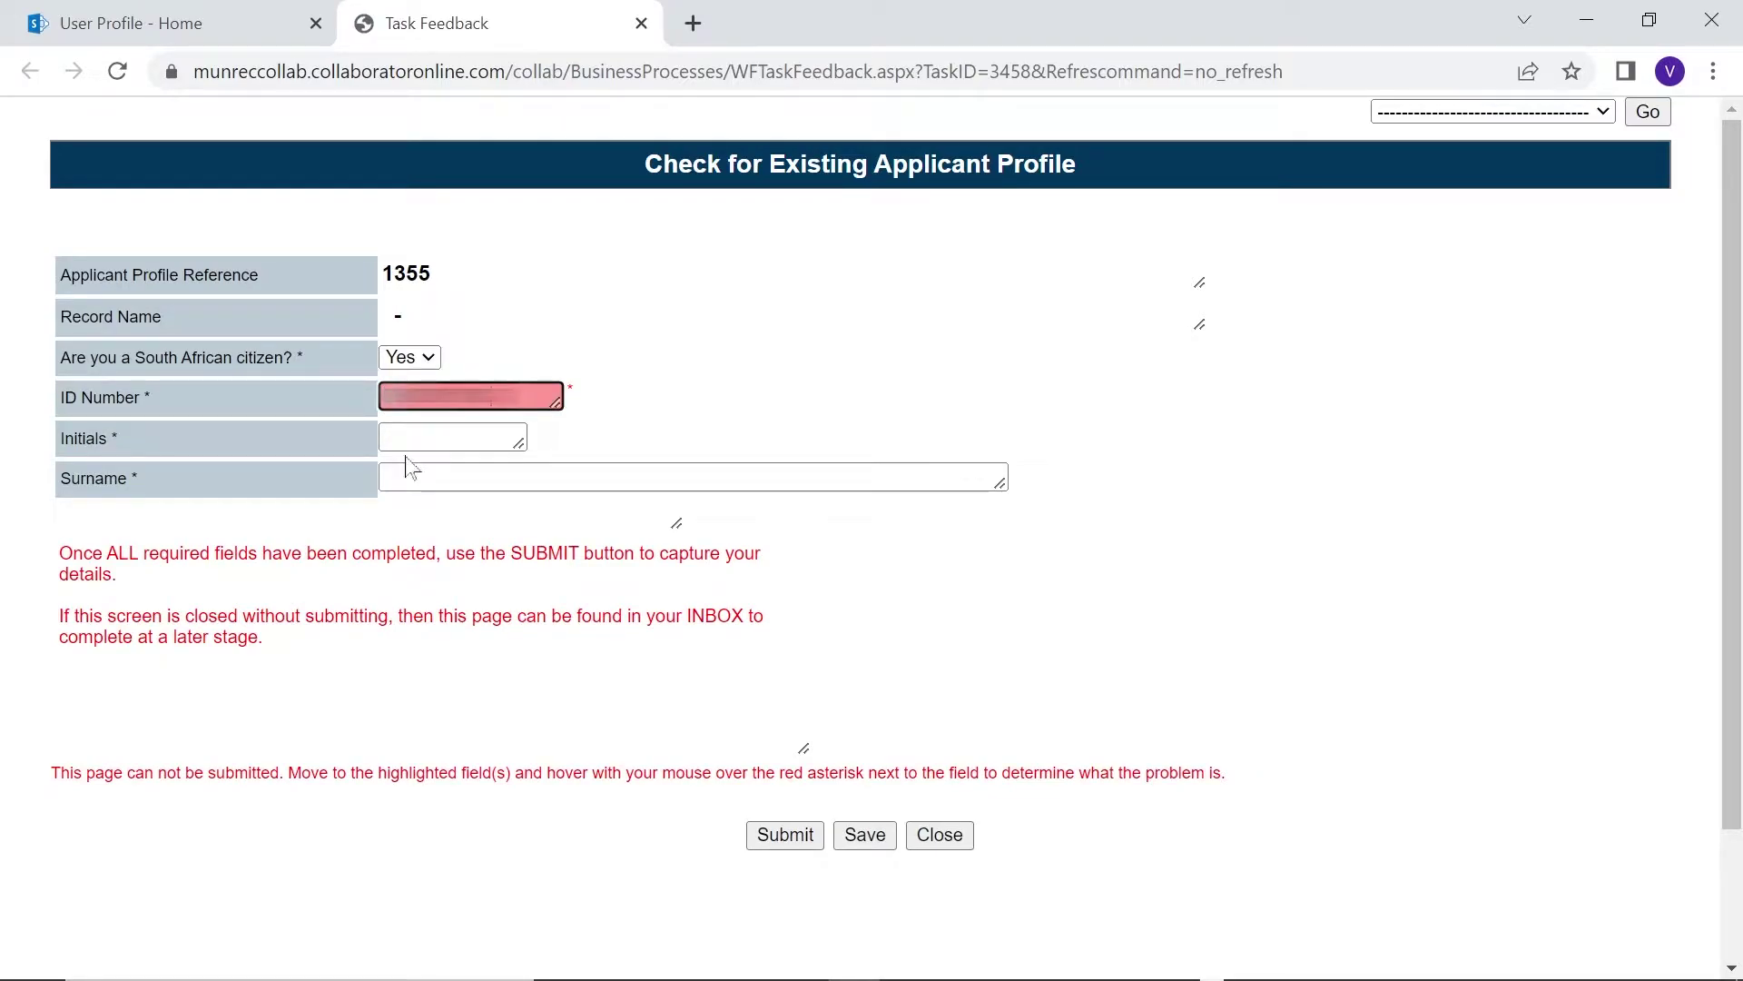
pyautogui.click(406, 439)
pyautogui.write('VG')
pyautogui.press('Tab')
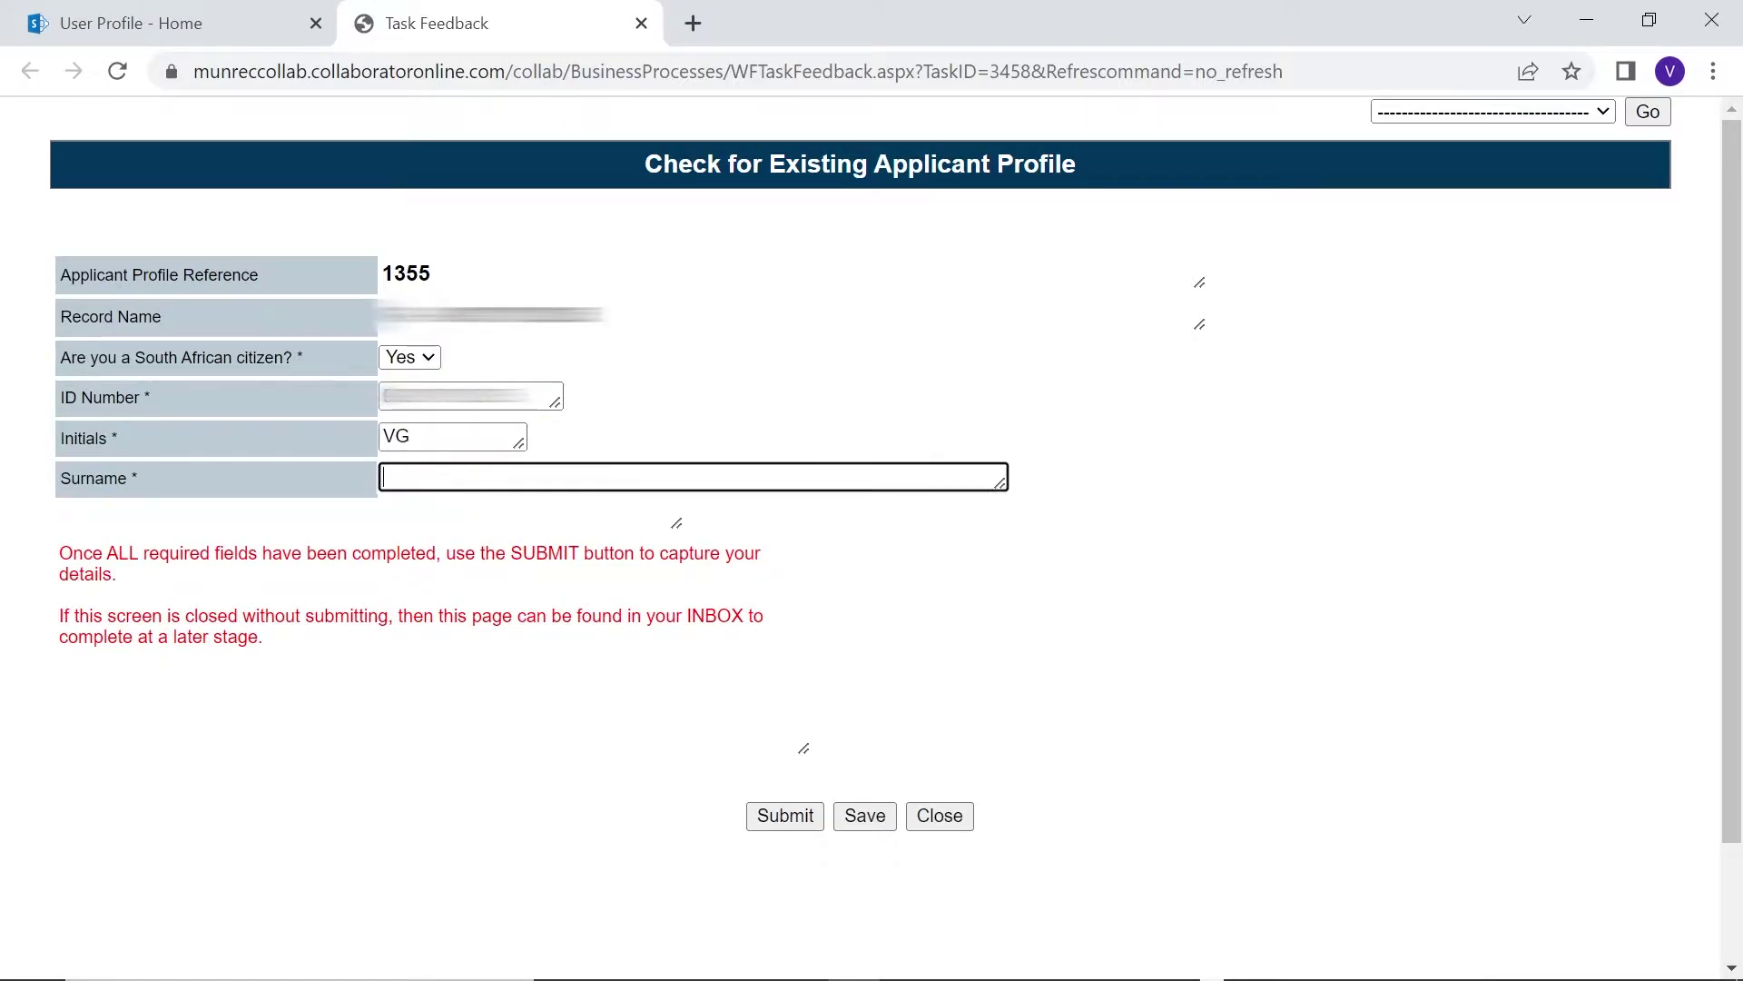
pyautogui.write('Leslie')
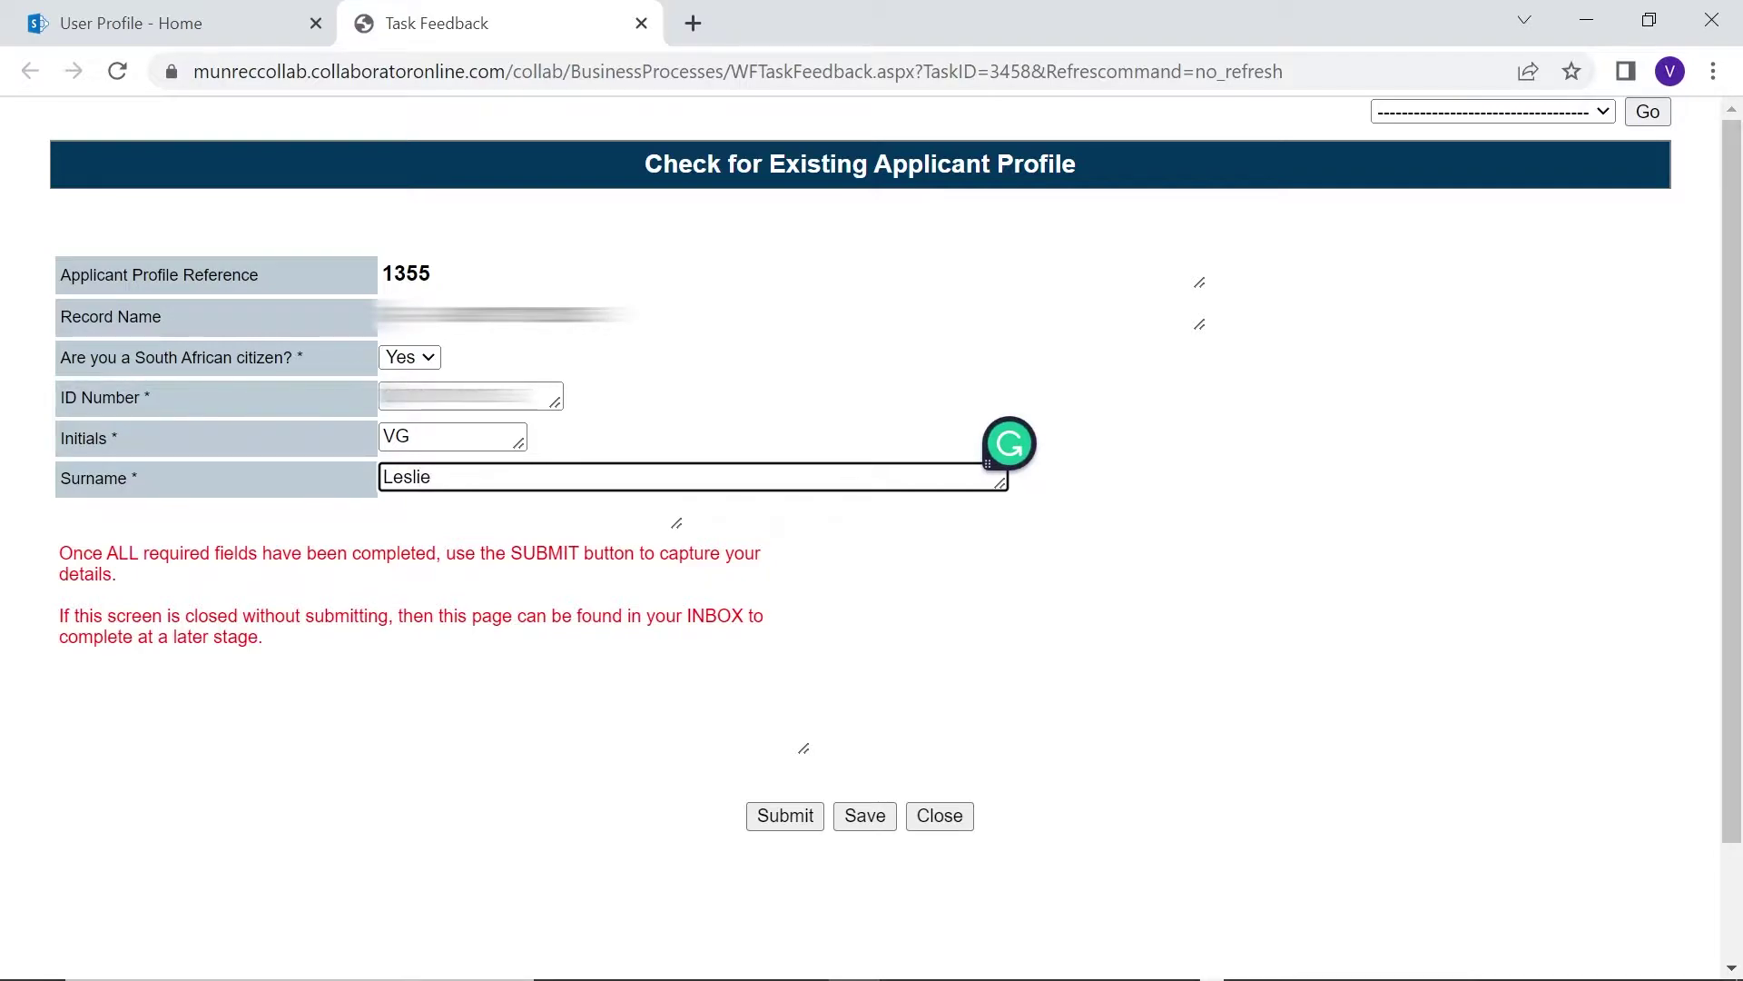
pyautogui.click(780, 819)
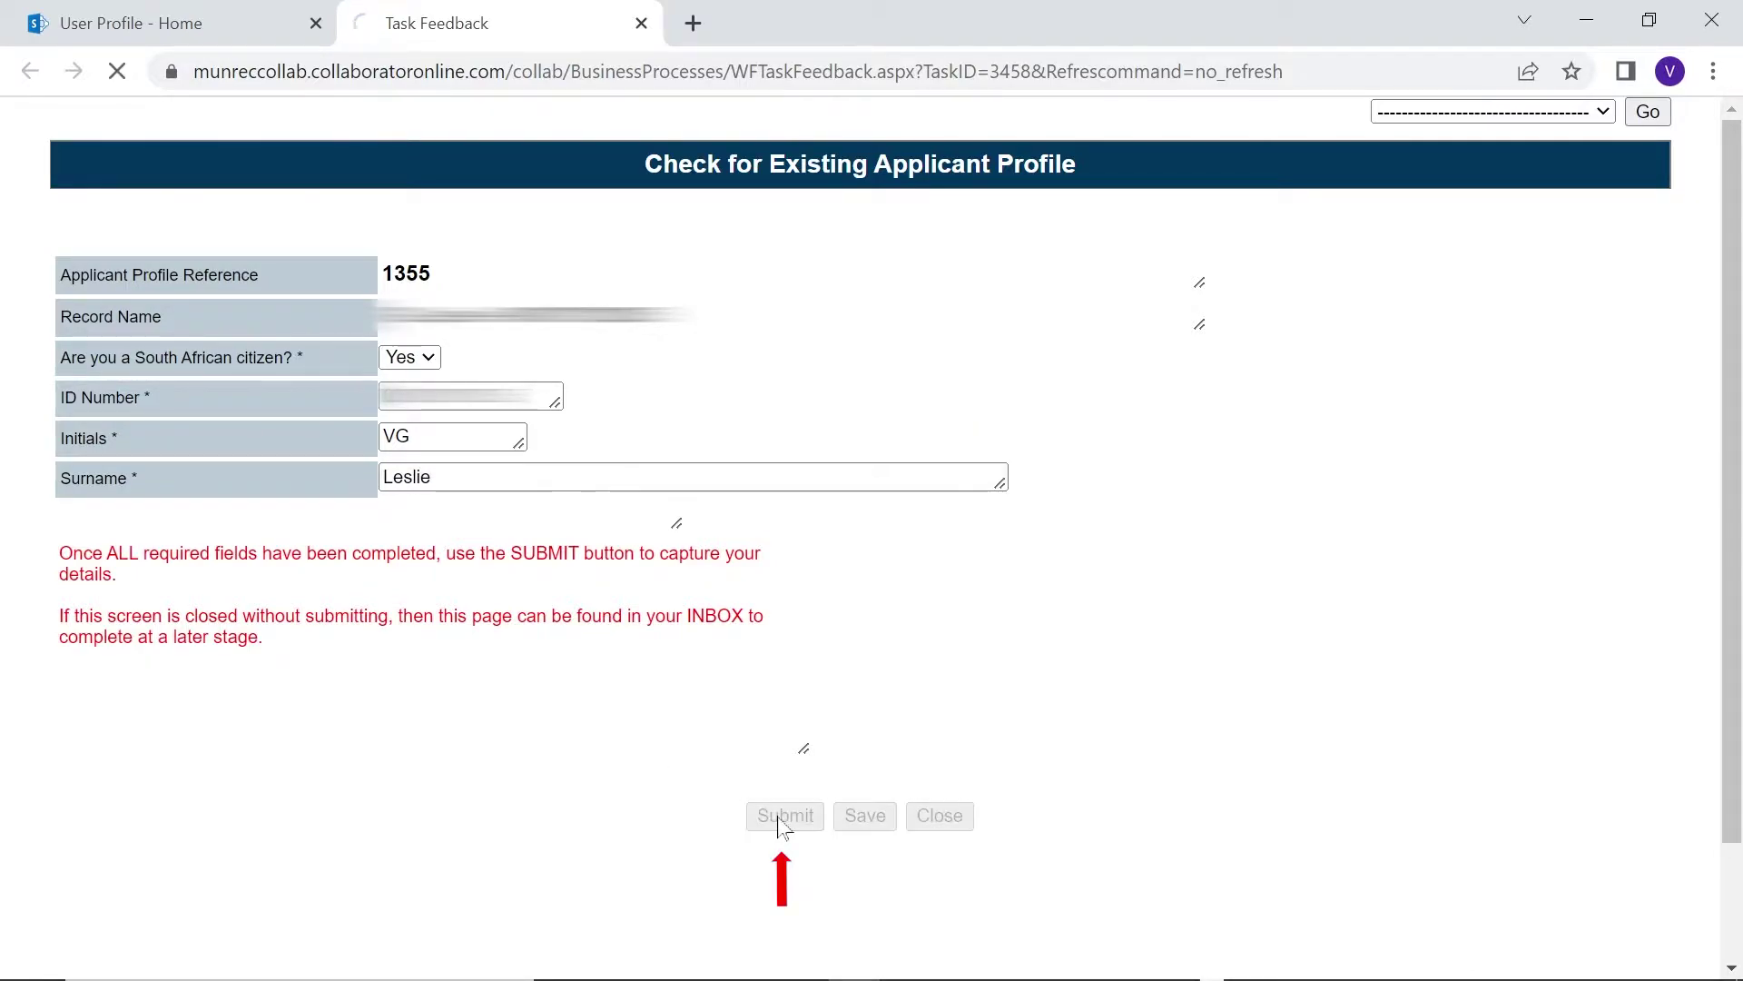
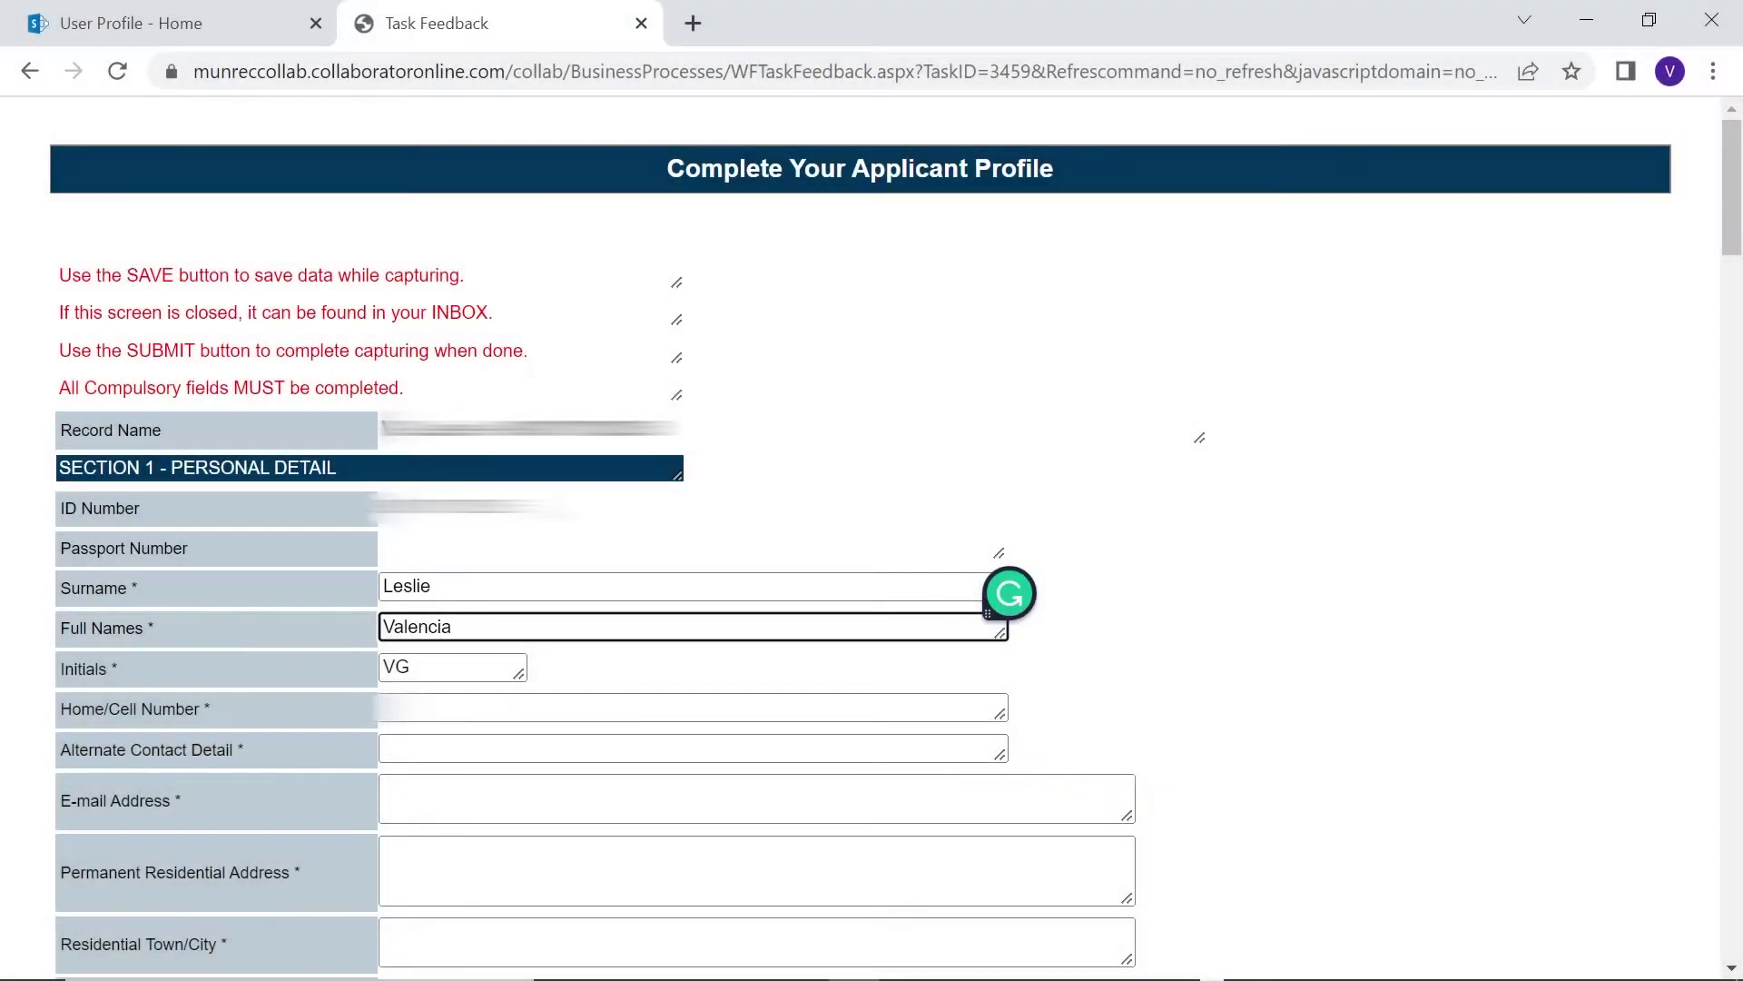
# Fill in full names, alternate contact number, email, 'test' addresses and residential town George
pyautogui.press('Tab')
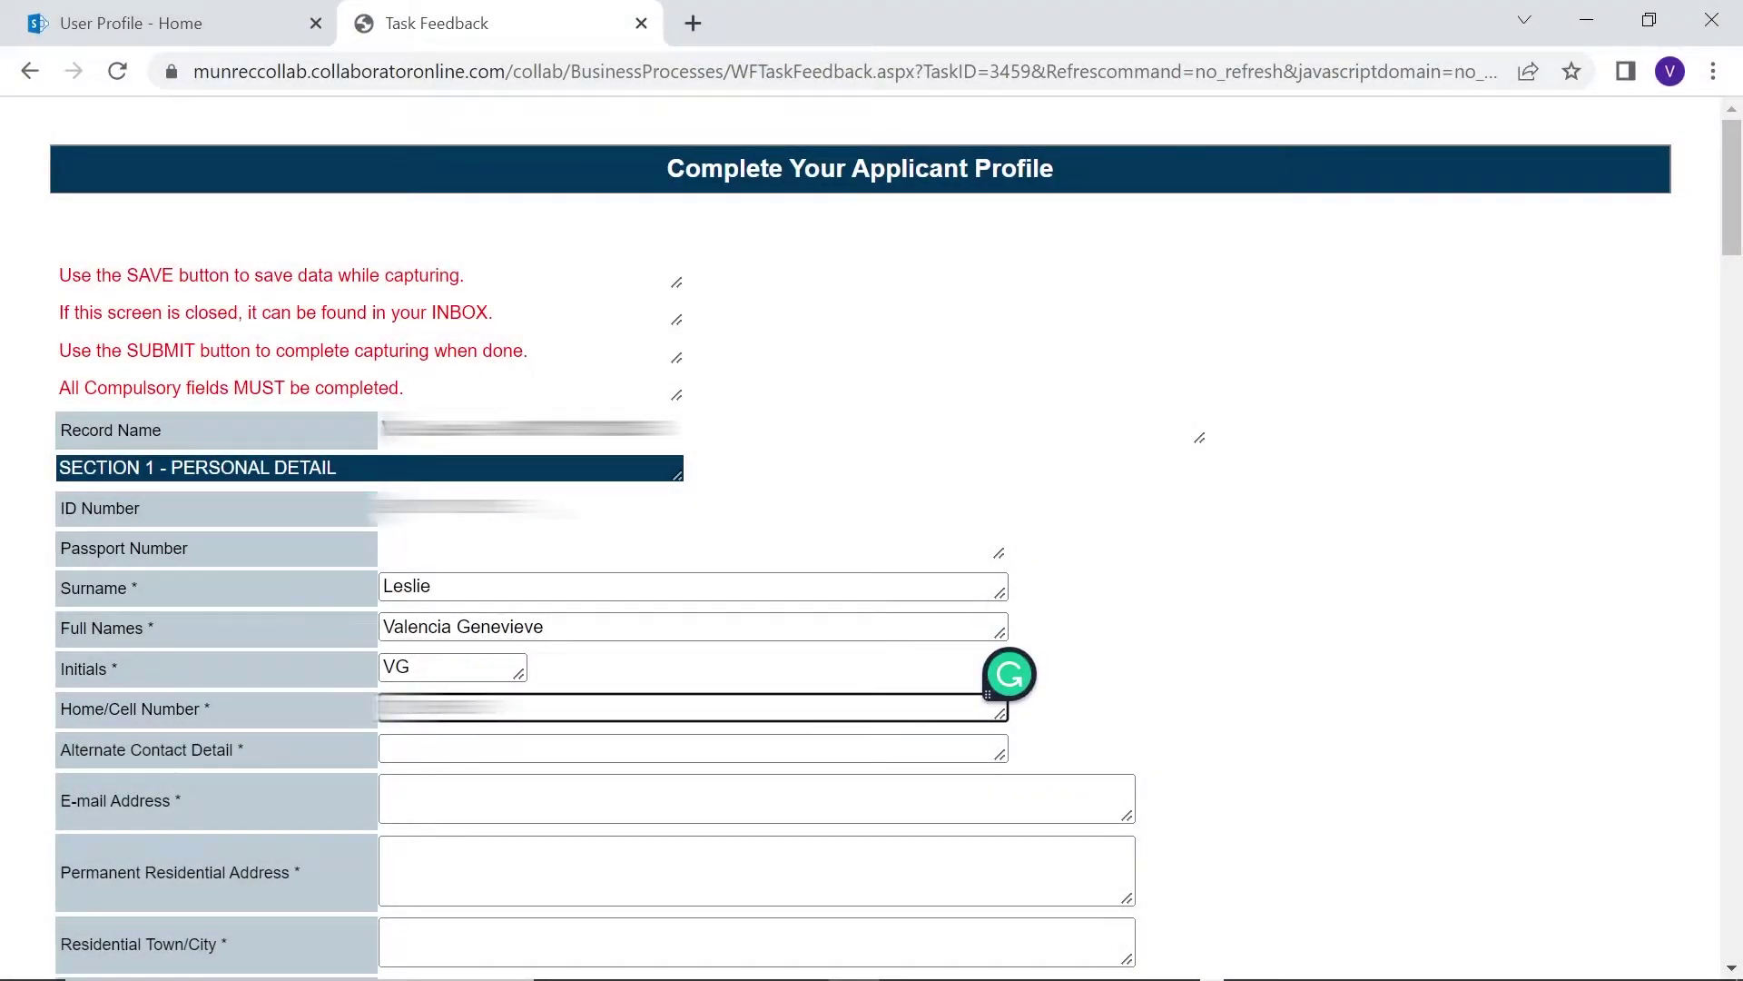
pyautogui.press('Tab')
pyautogui.press('Tab')
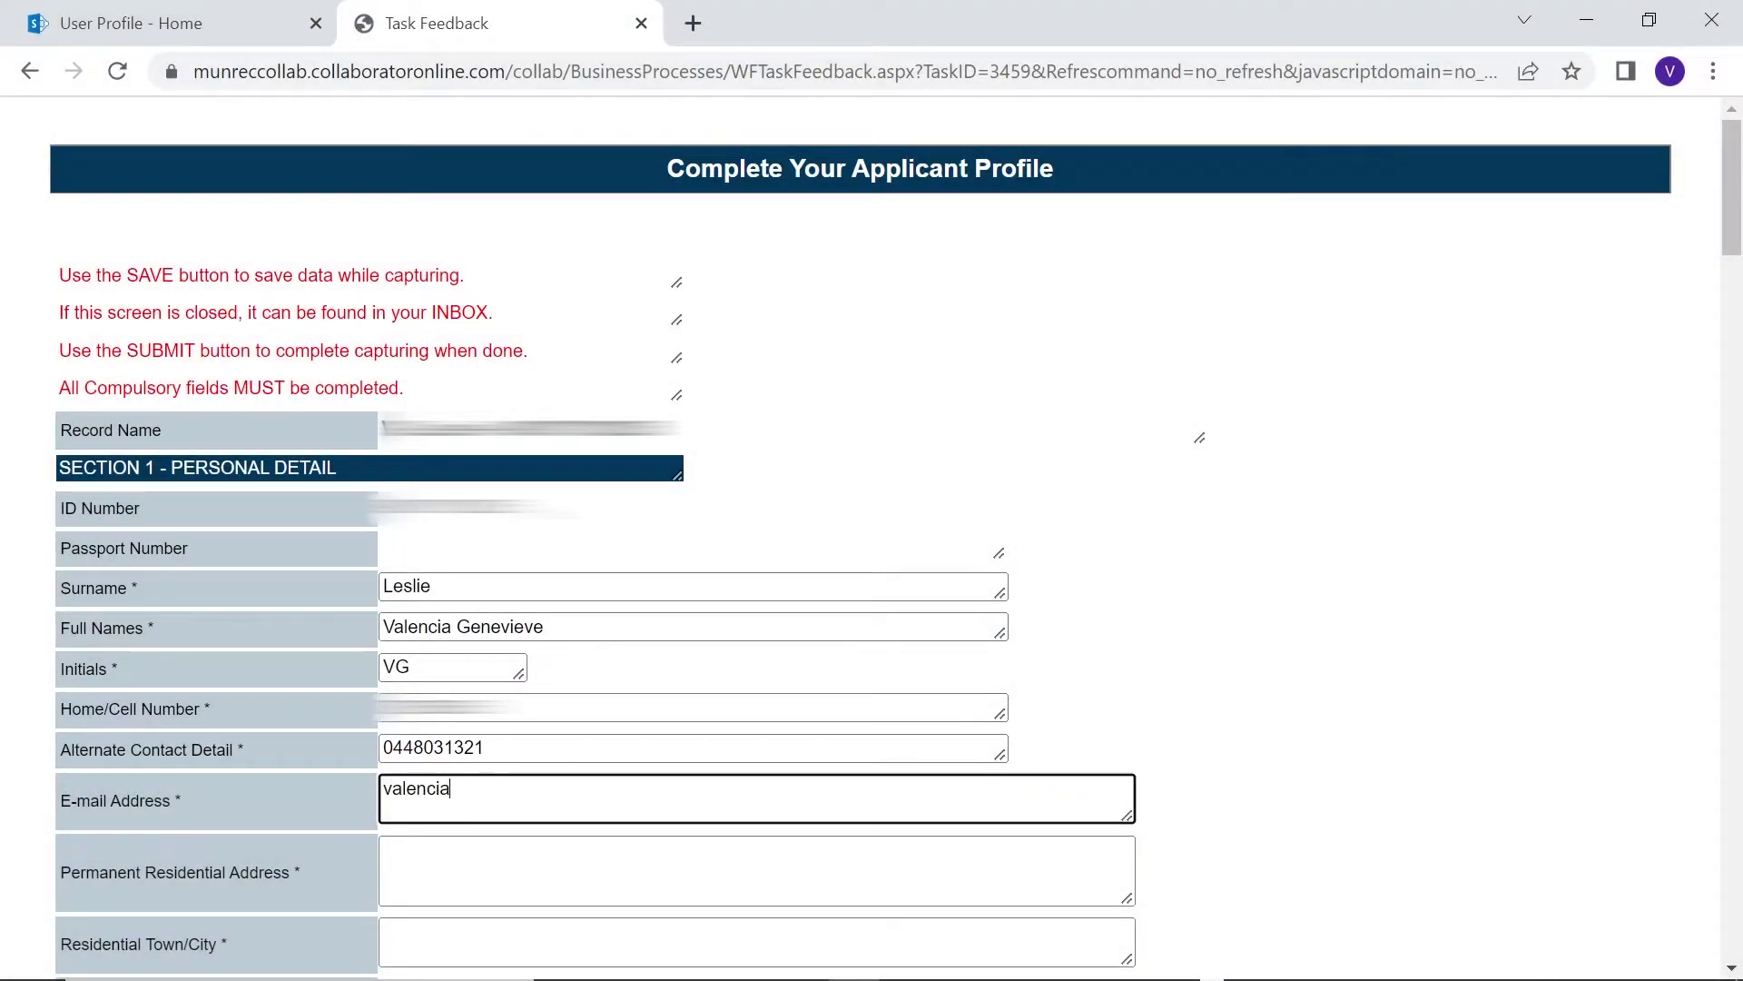
pyautogui.press('Tab')
pyautogui.scroll(-1, 460, 836)
pyautogui.write('test')
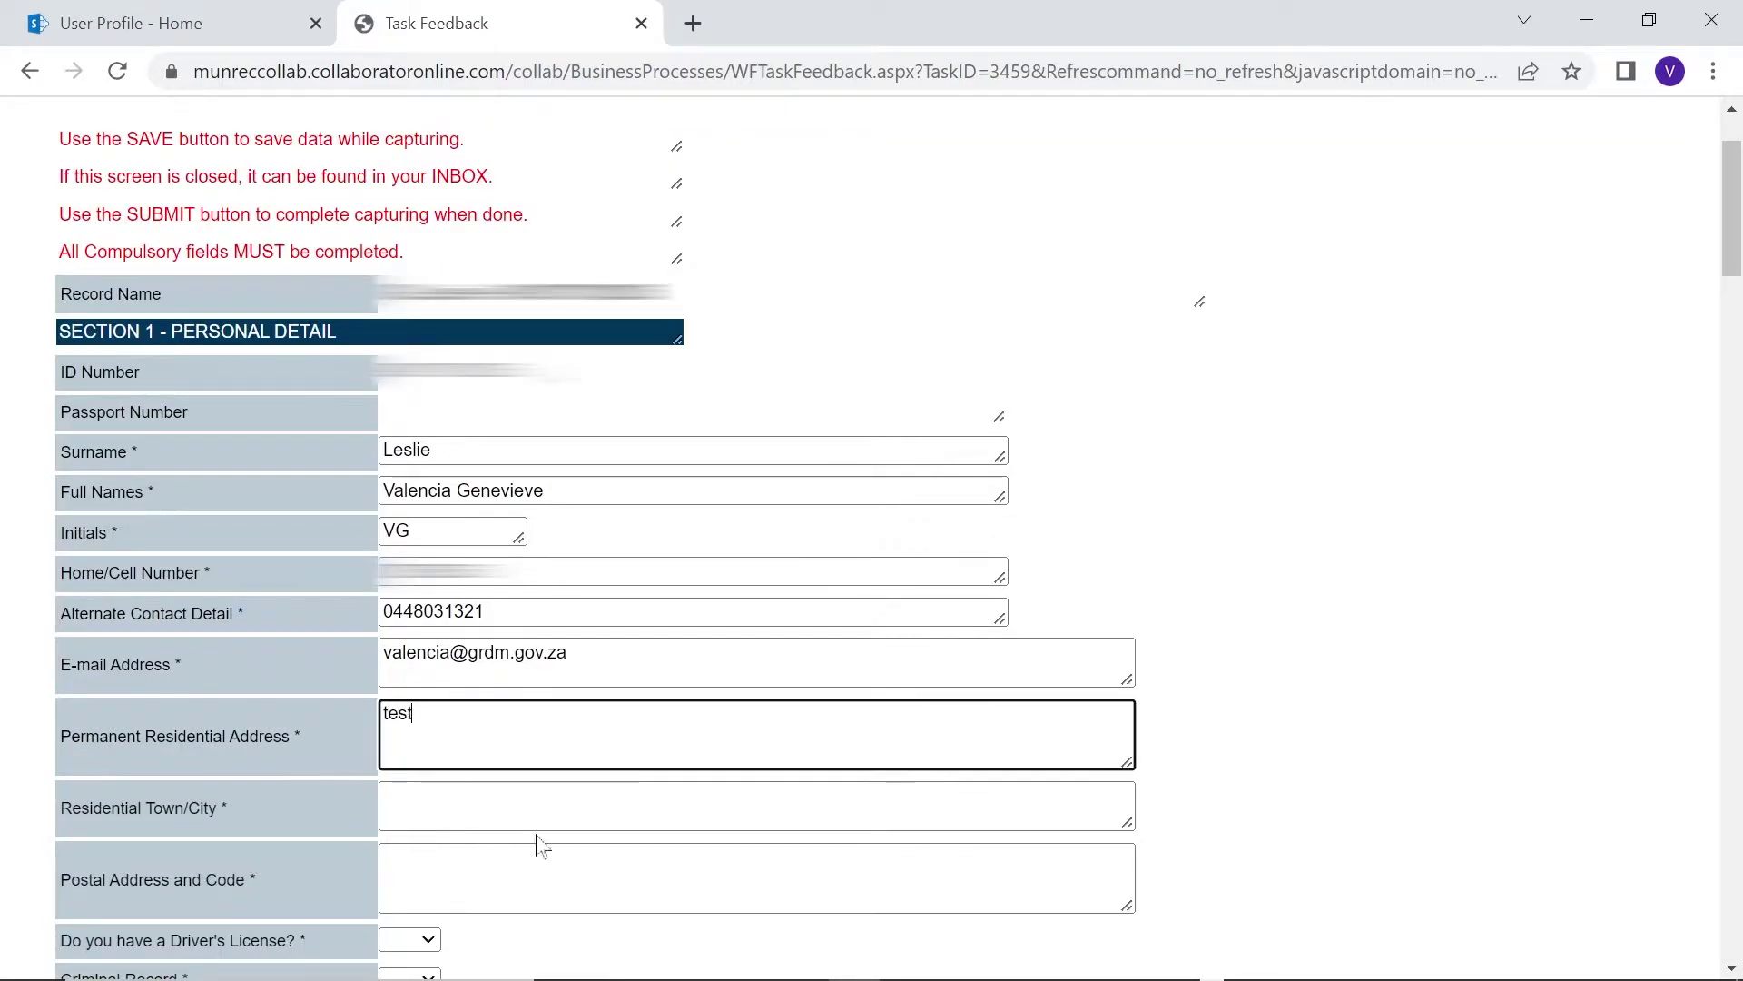
pyautogui.press('Tab')
pyautogui.write('George')
pyautogui.press('Tab')
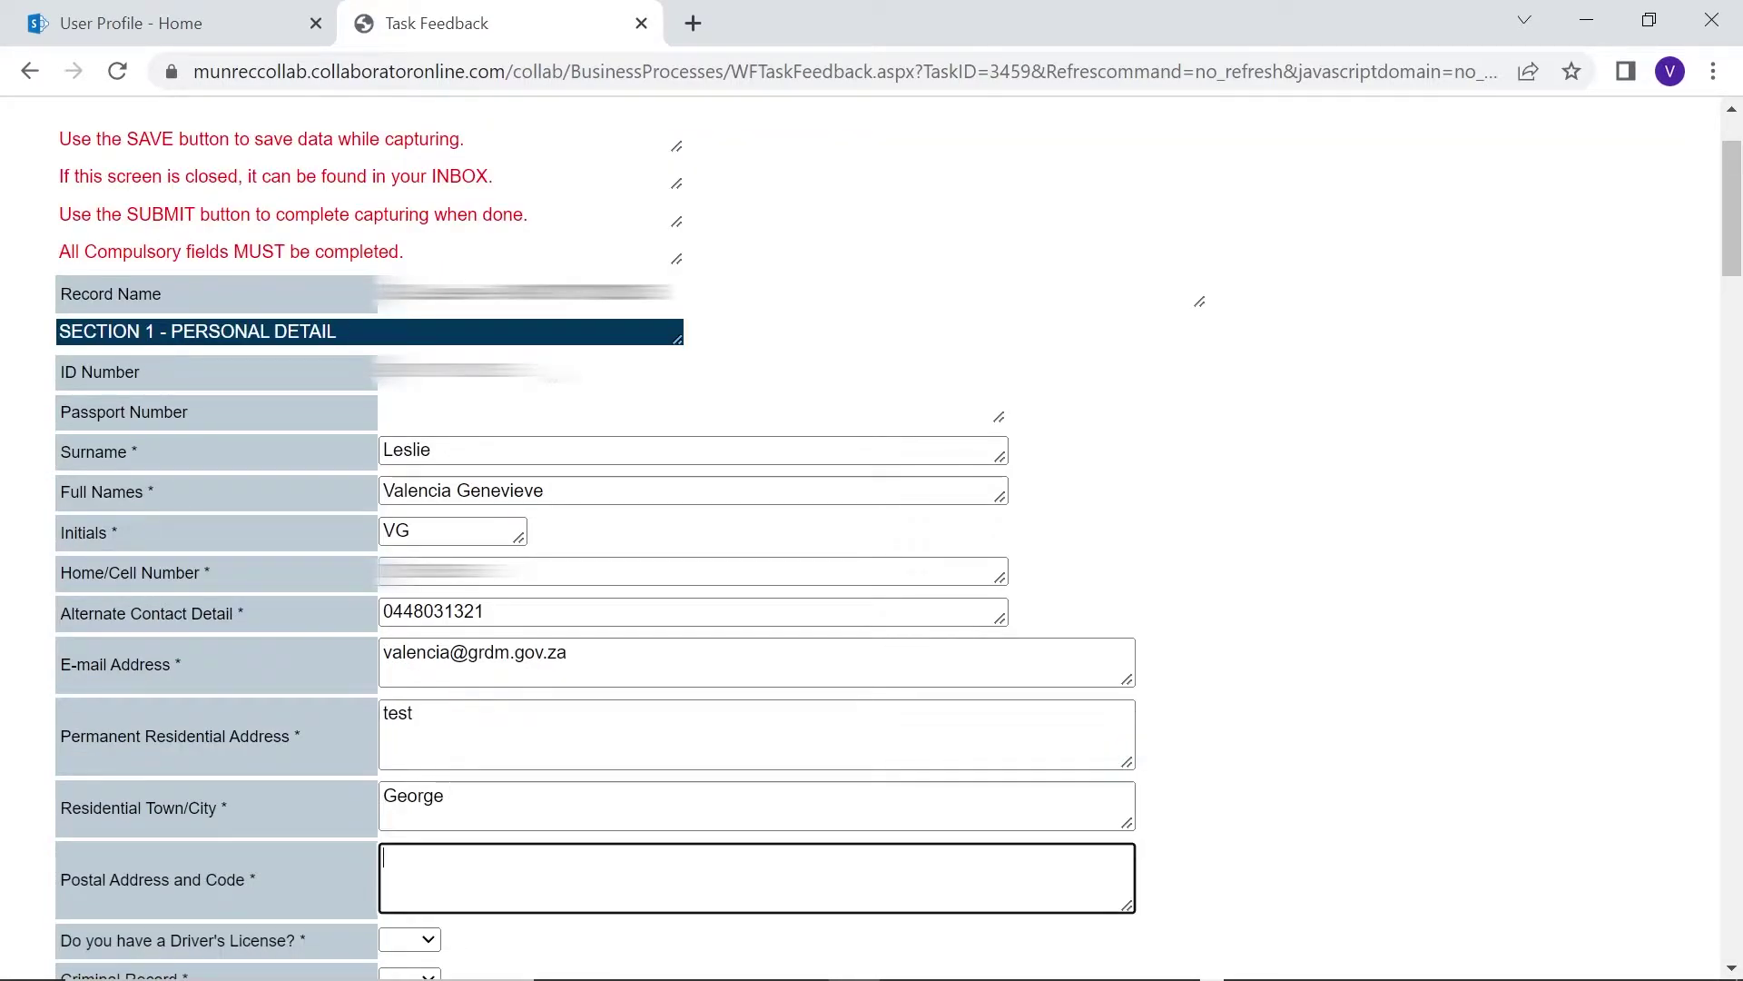
pyautogui.scroll(-1, 599, 544)
pyautogui.write('test')
# Answer driver's license Yes (C1), criminal record No, dismissed No, race Coloured, differently-abled No
pyautogui.click(410, 802)
pyautogui.click(400, 848)
pyautogui.scroll(-1, 408, 817)
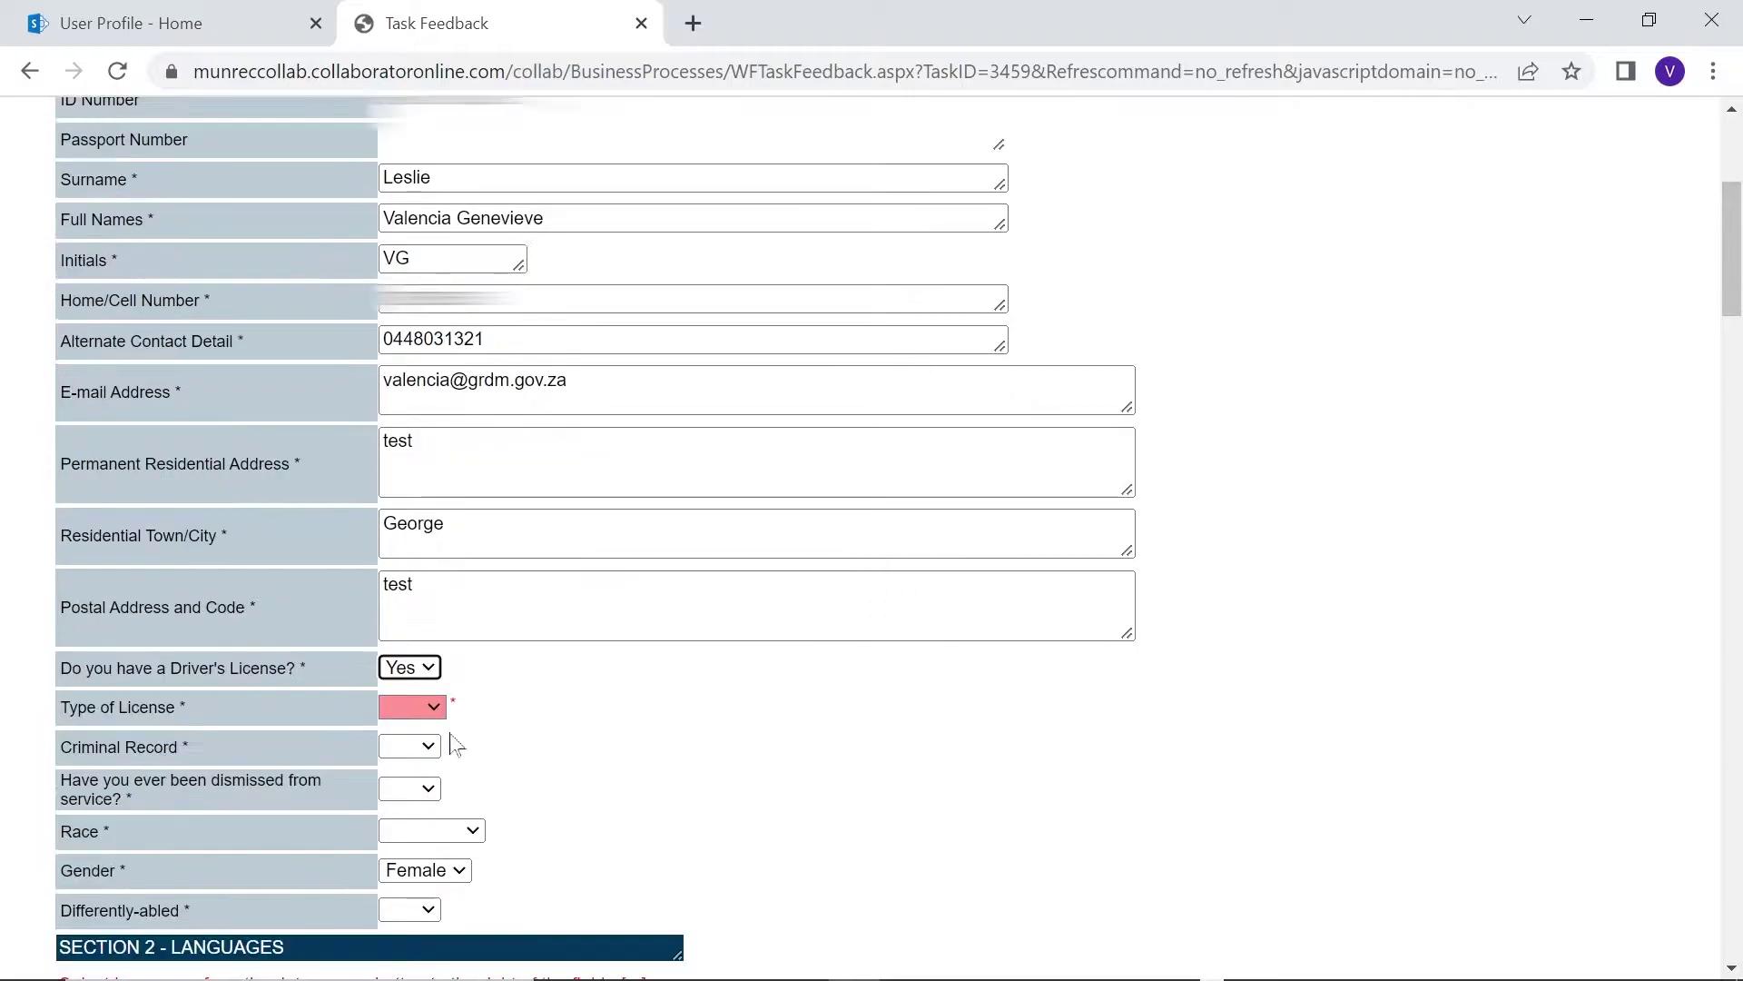
pyautogui.click(413, 706)
pyautogui.click(399, 799)
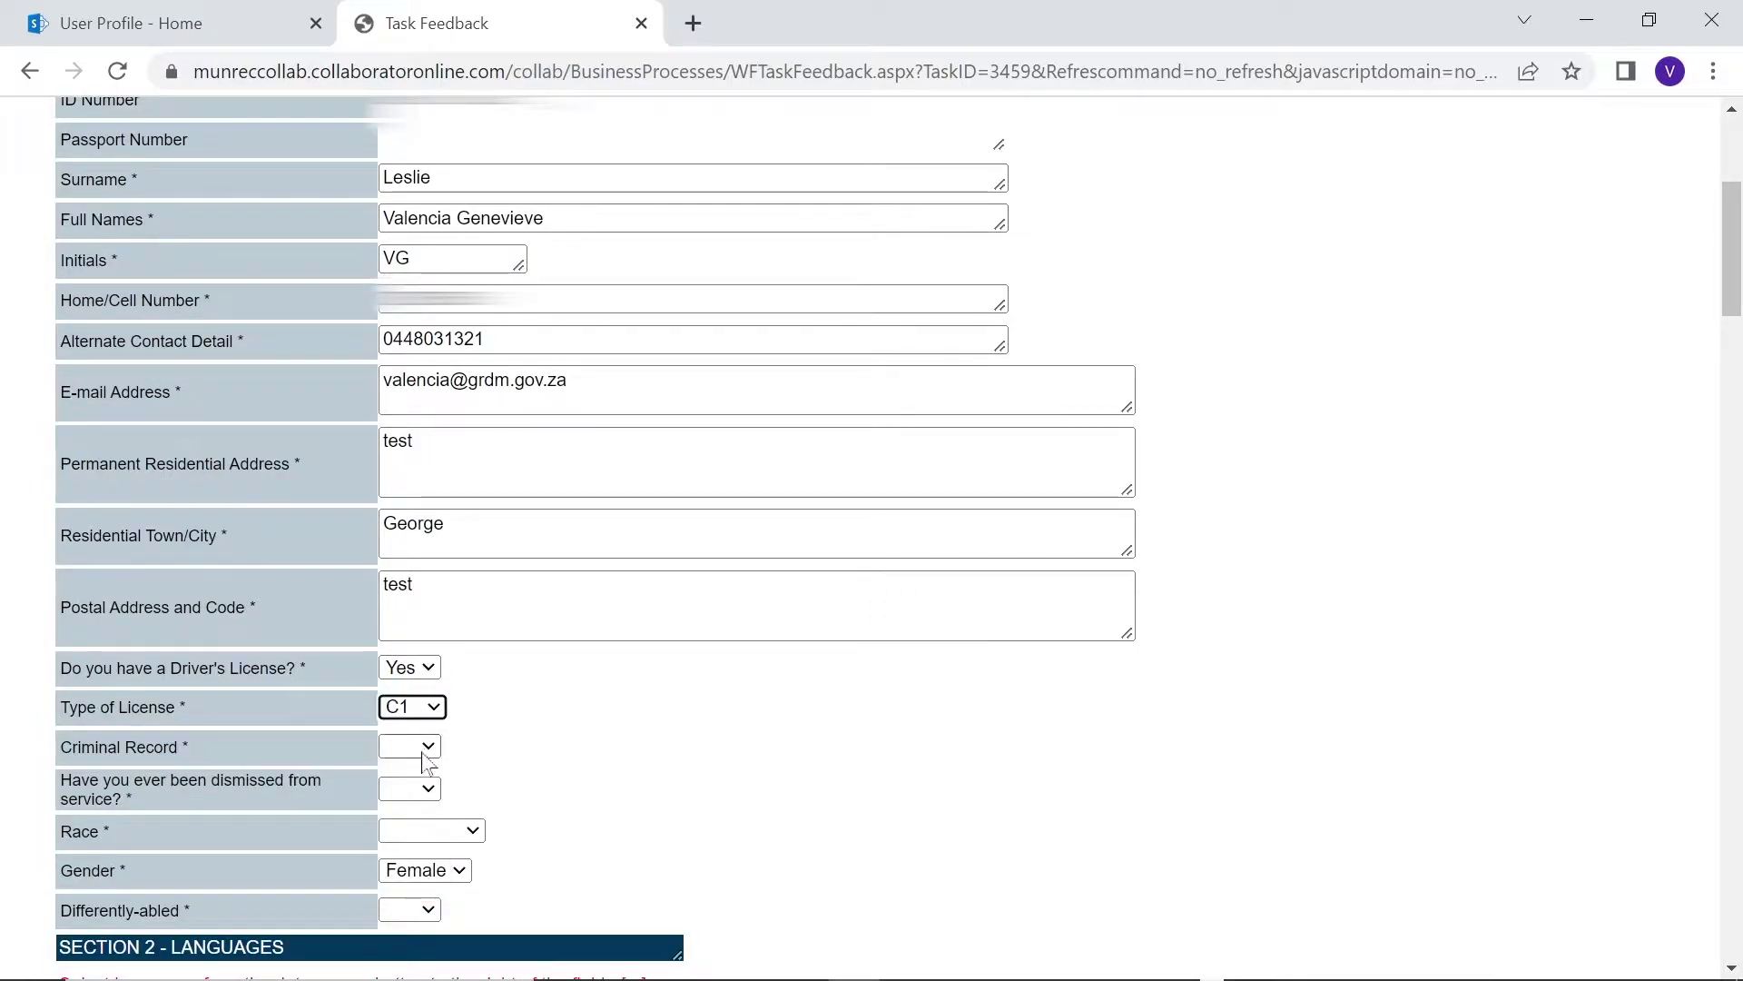
pyautogui.click(427, 746)
pyautogui.click(425, 810)
pyautogui.scroll(-2, 426, 811)
pyautogui.click(409, 516)
pyautogui.click(400, 581)
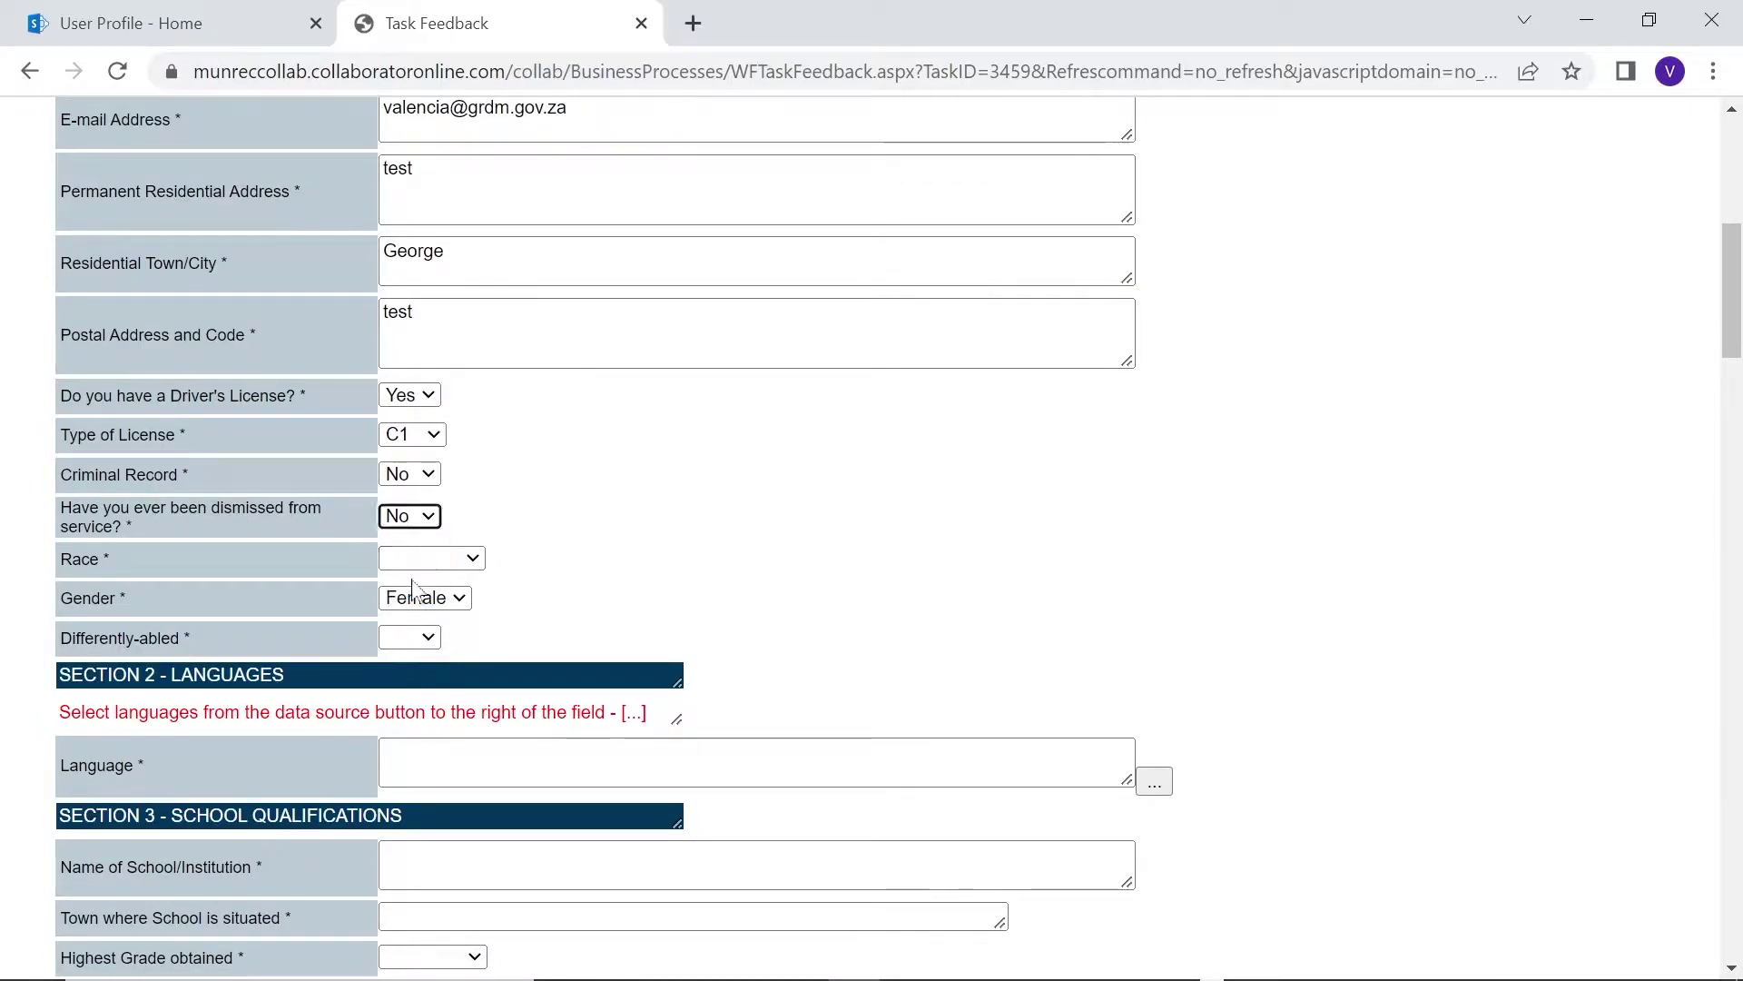
pyautogui.click(428, 557)
pyautogui.click(418, 623)
pyautogui.click(409, 637)
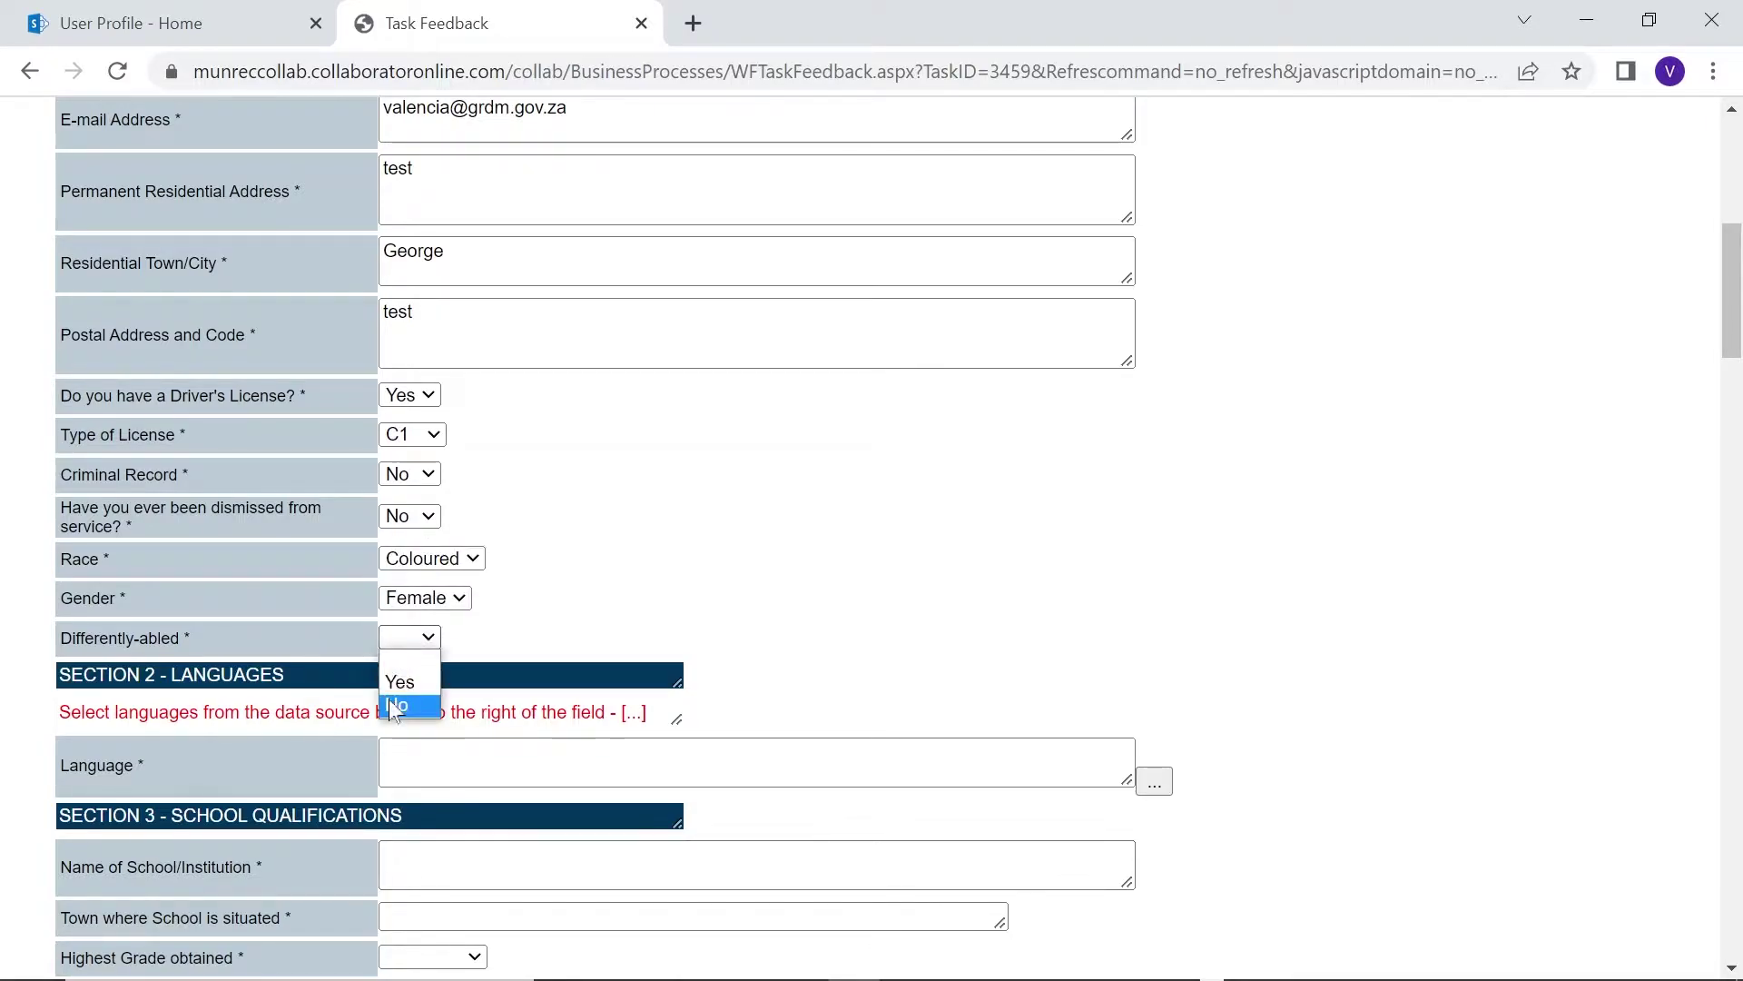
pyautogui.click(399, 704)
# Add Afrikaans as a language and rate its ability as Advanced
pyautogui.click(418, 761)
pyautogui.write('Afrikaans')
pyautogui.scroll(-3, 564, 584)
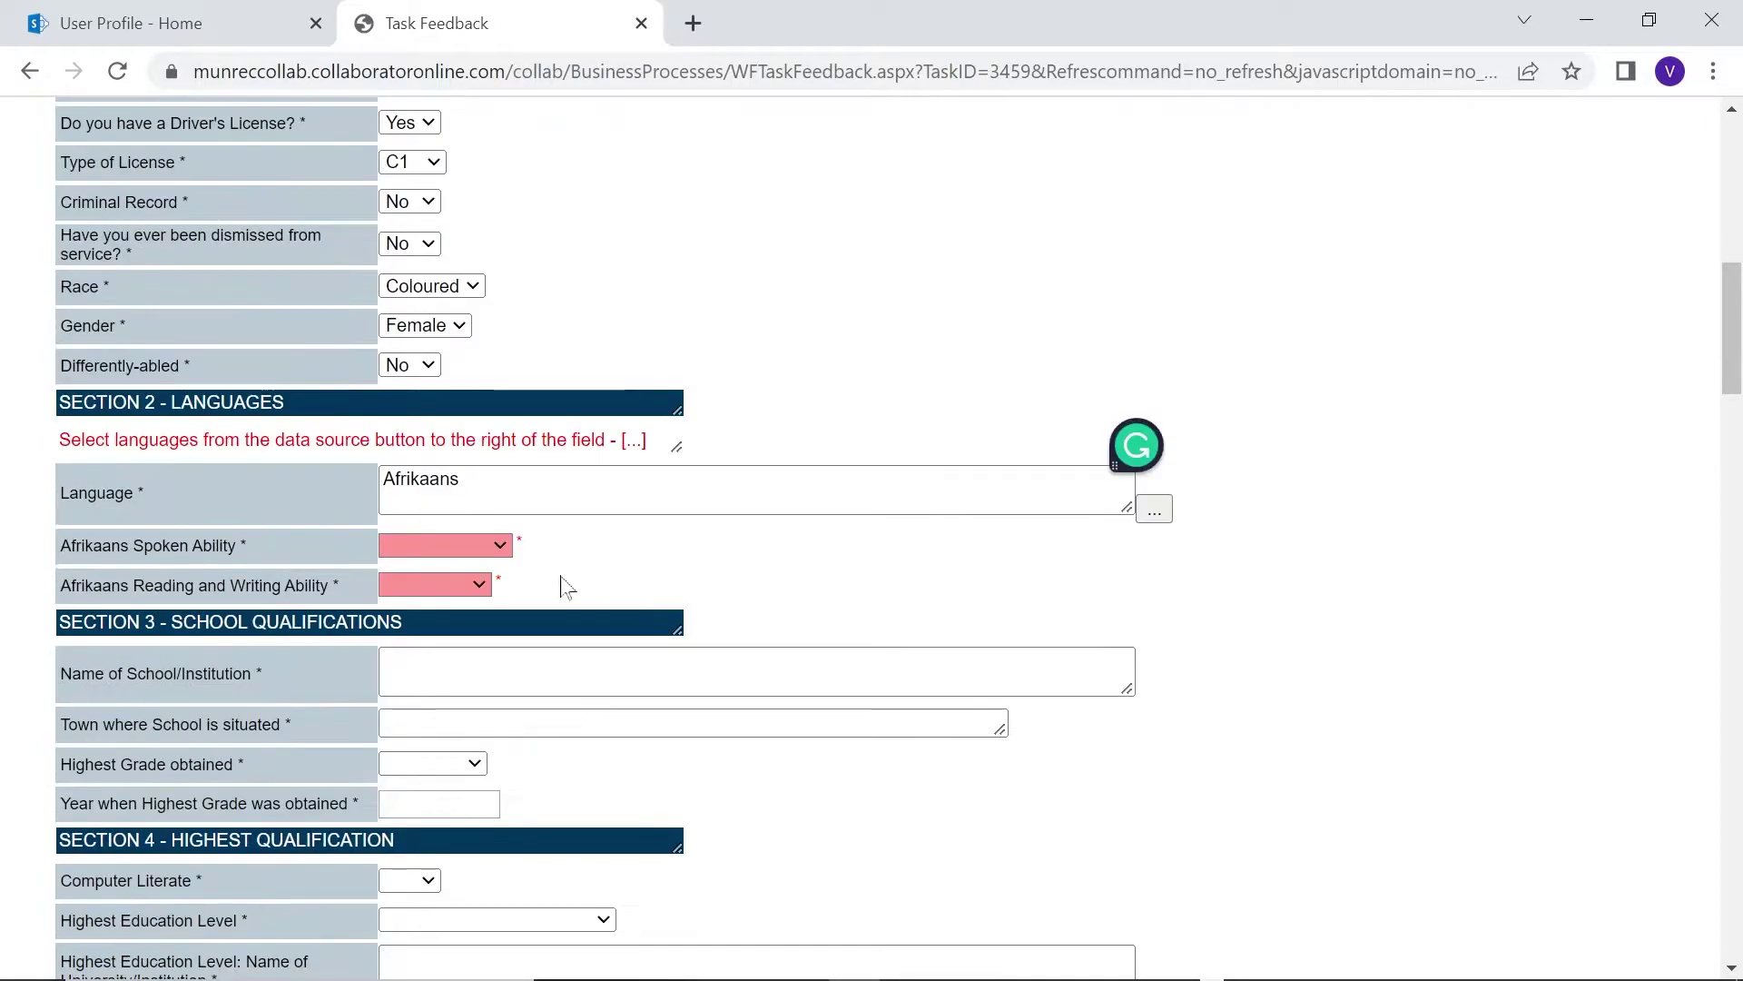
pyautogui.click(445, 545)
pyautogui.click(454, 682)
pyautogui.click(445, 585)
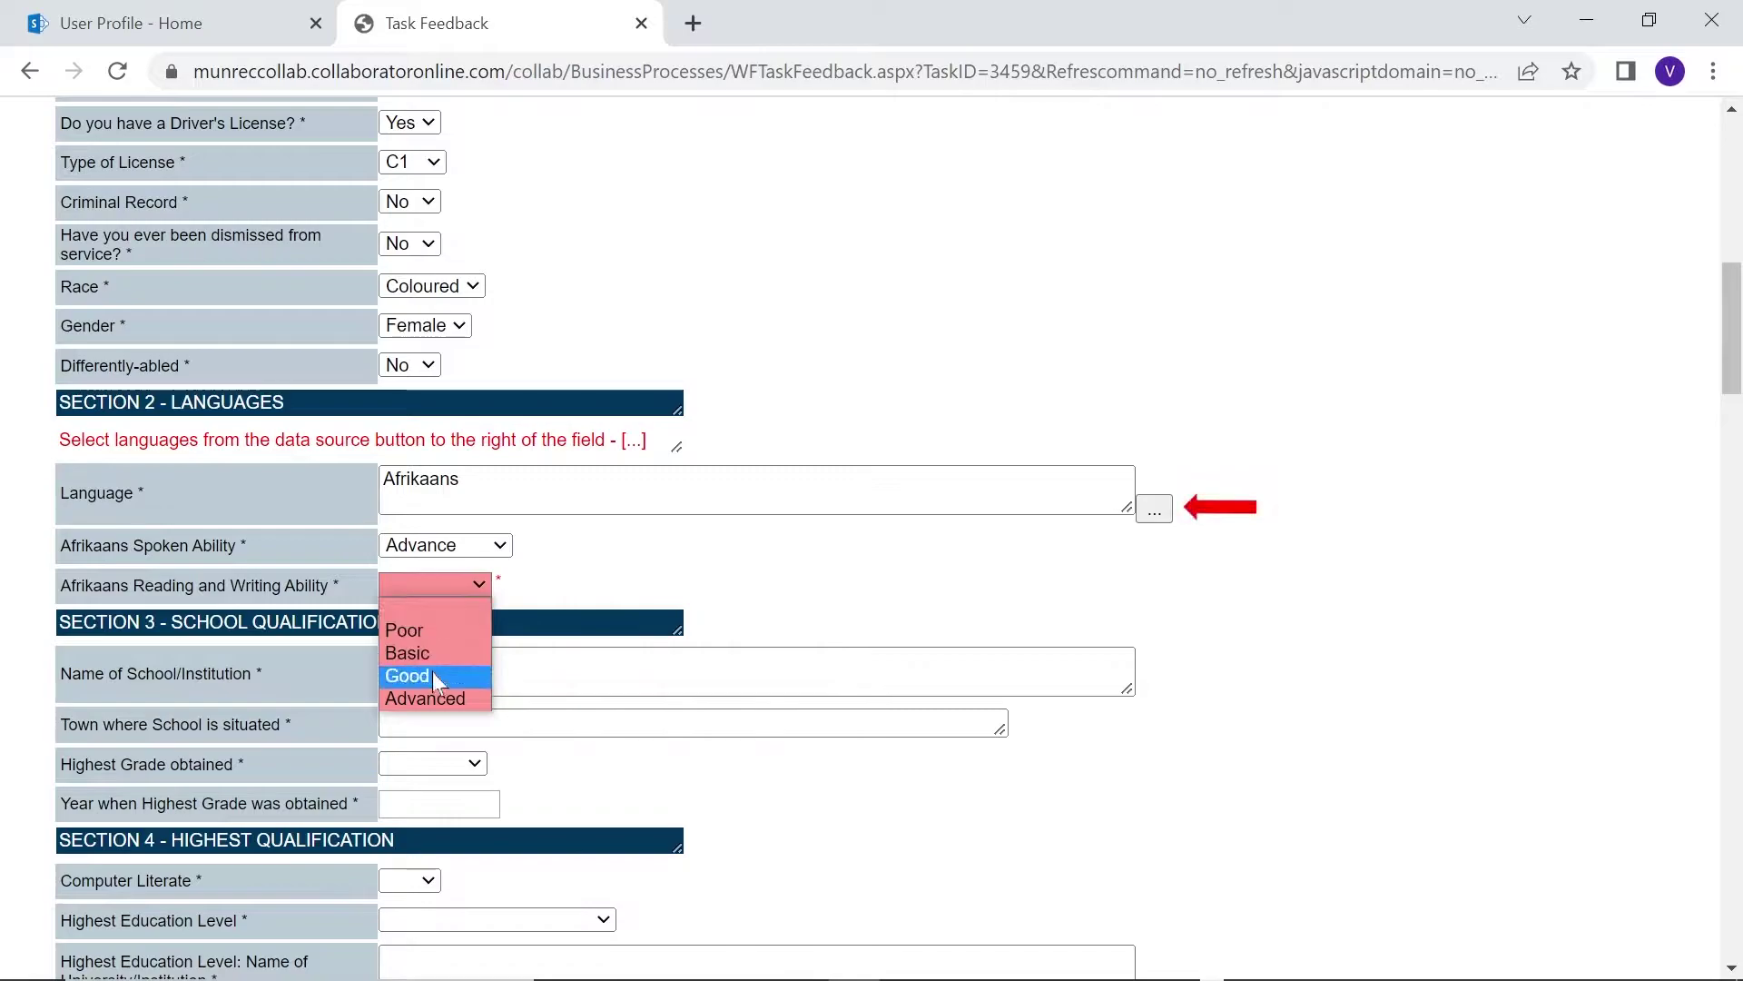
# Add English and Other to the form's languages from the languages lookup list
pyautogui.click(427, 693)
pyautogui.click(1154, 510)
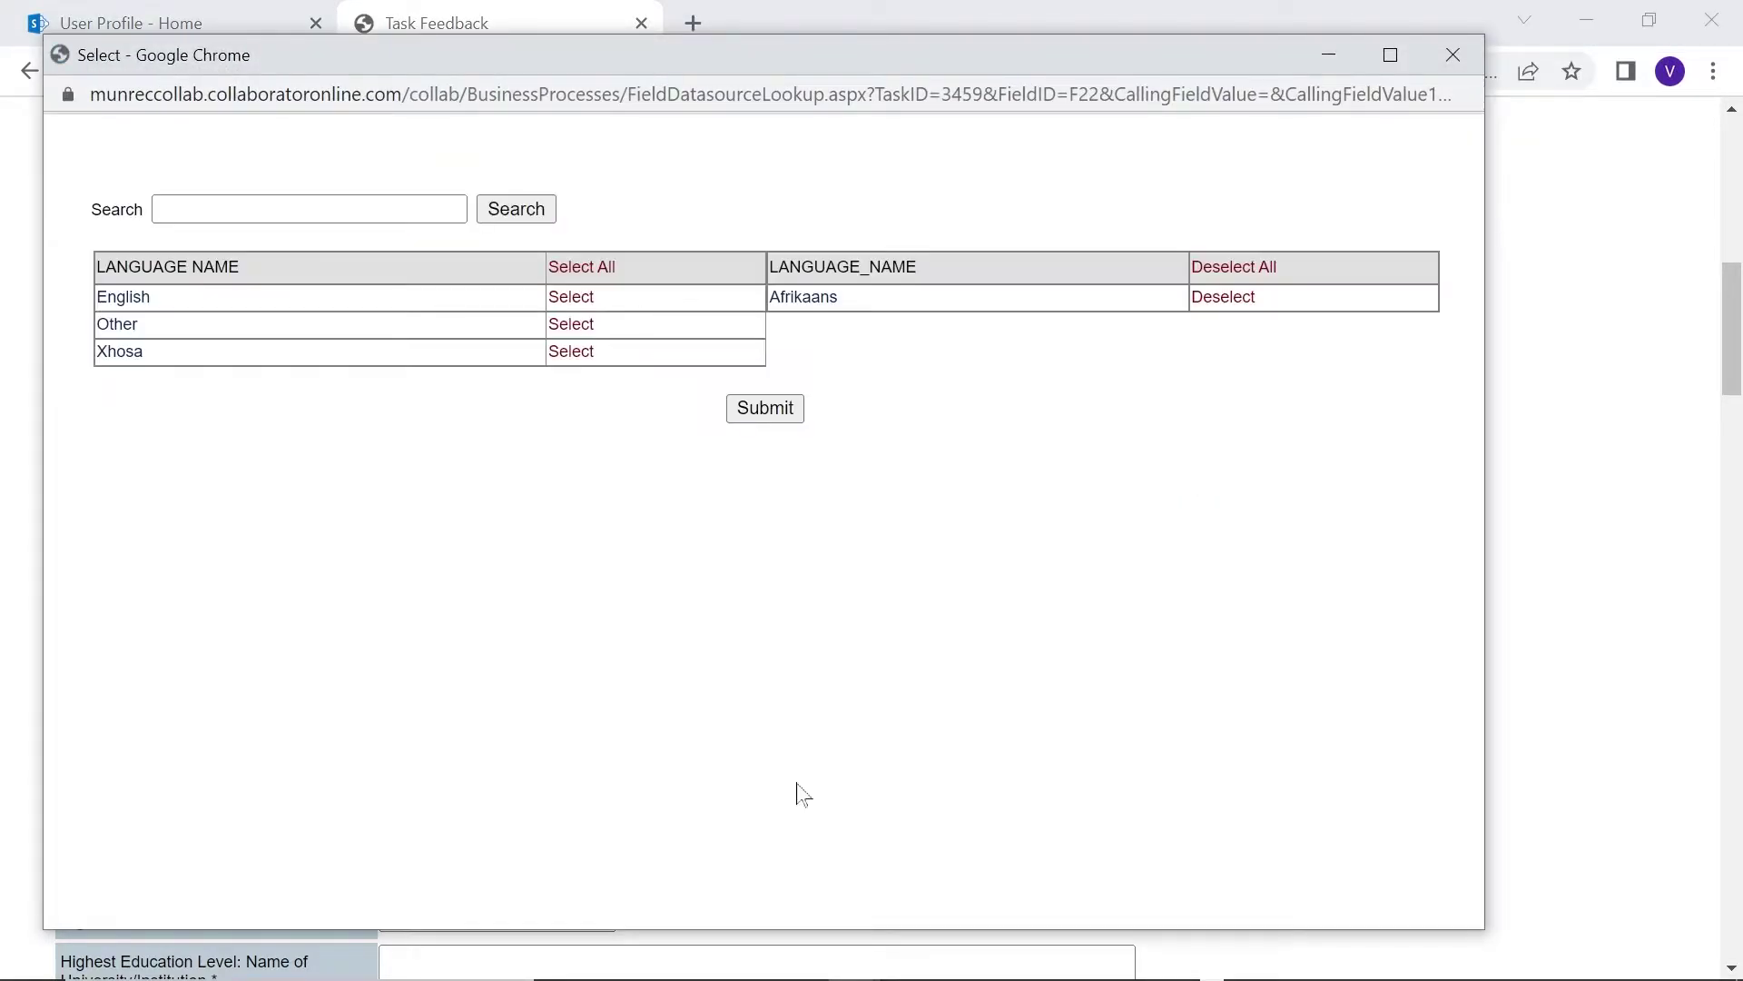
pyautogui.click(757, 413)
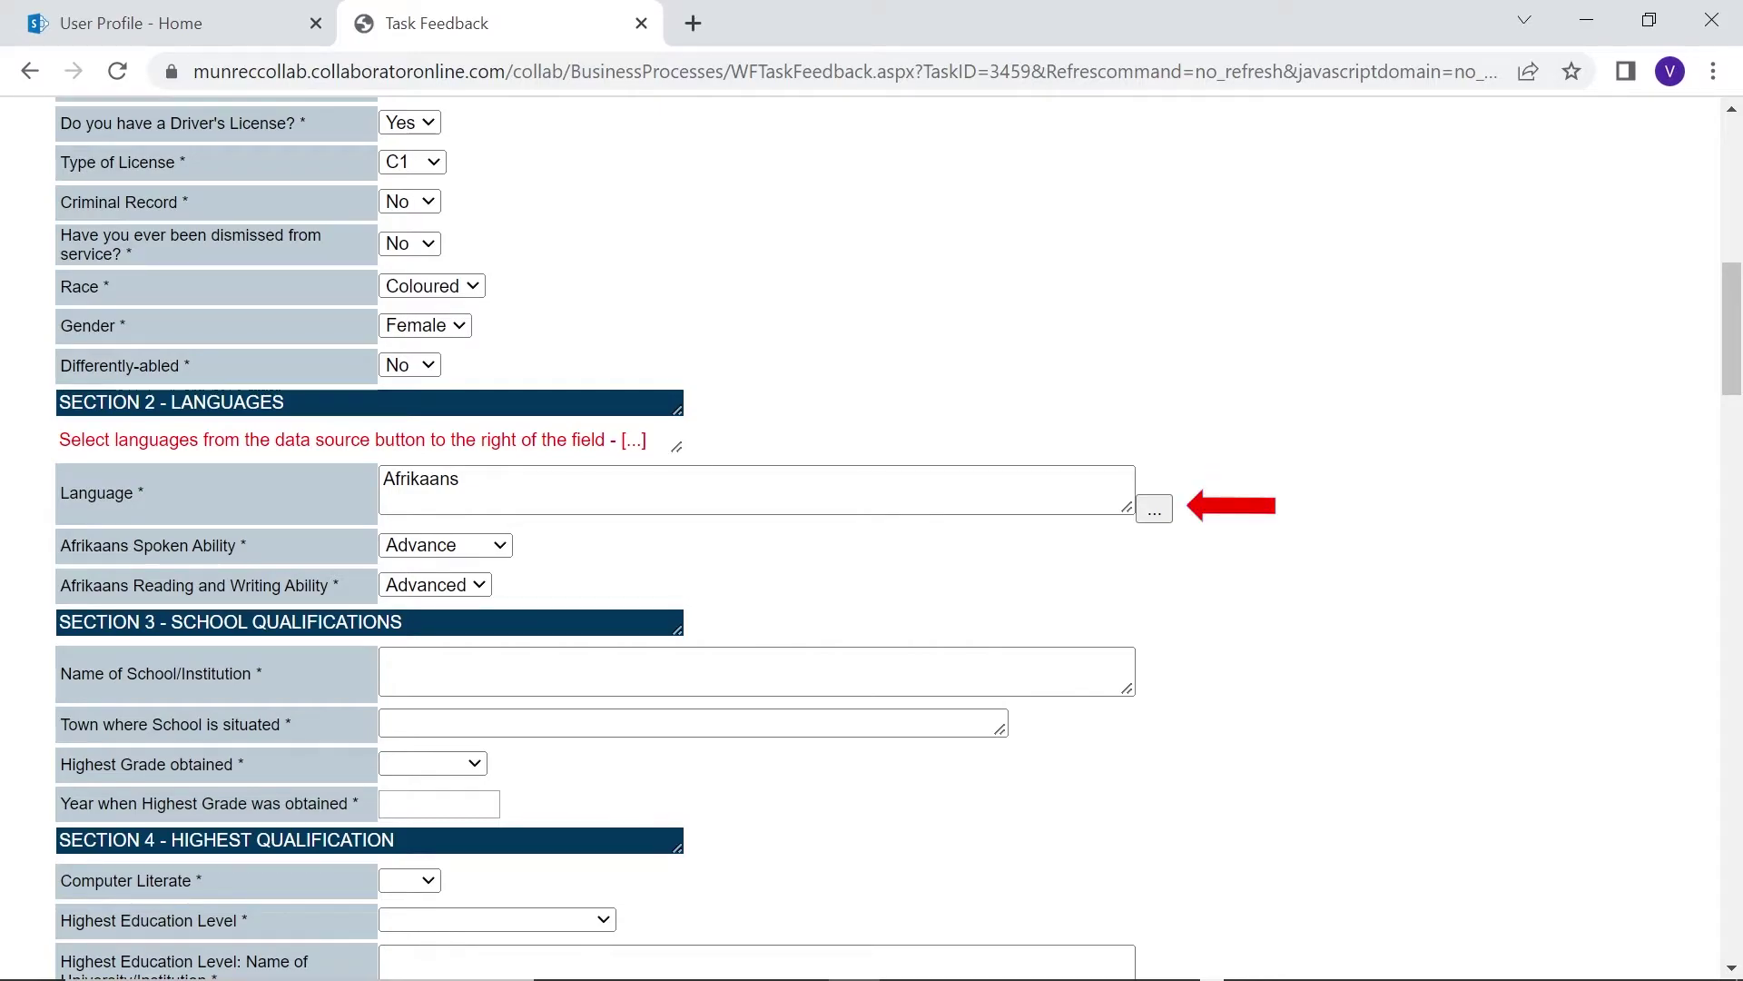
pyautogui.click(1153, 511)
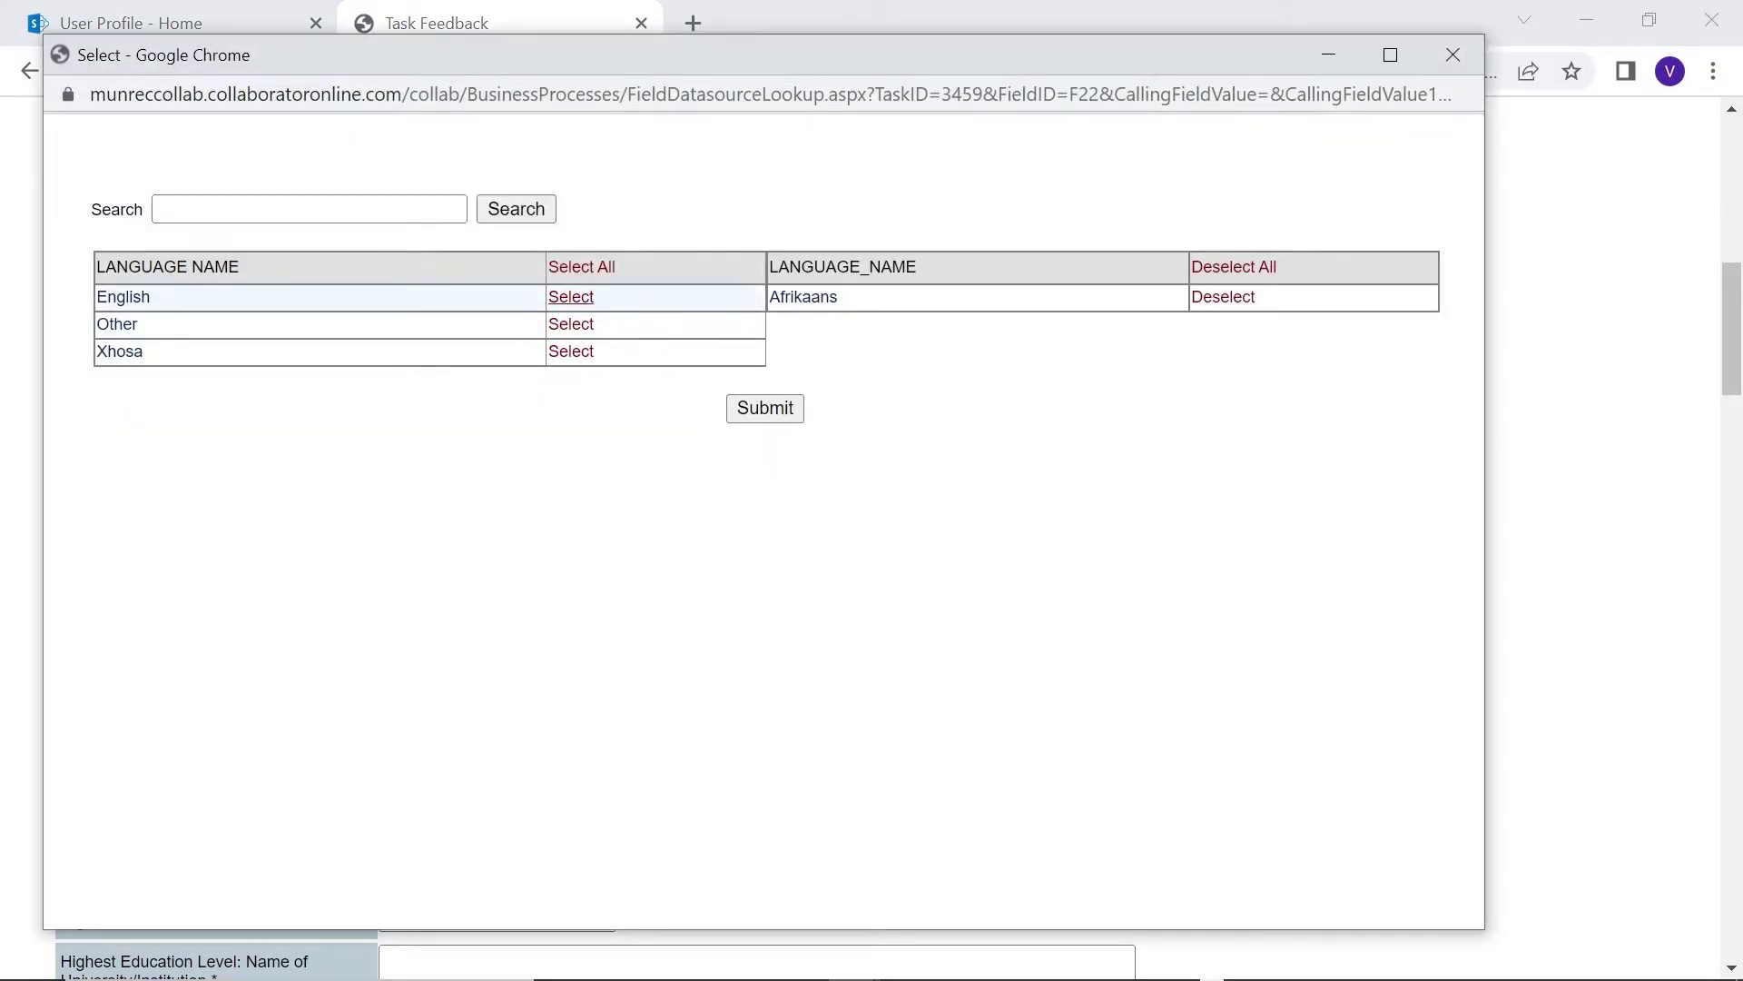
pyautogui.click(571, 297)
pyautogui.click(571, 297)
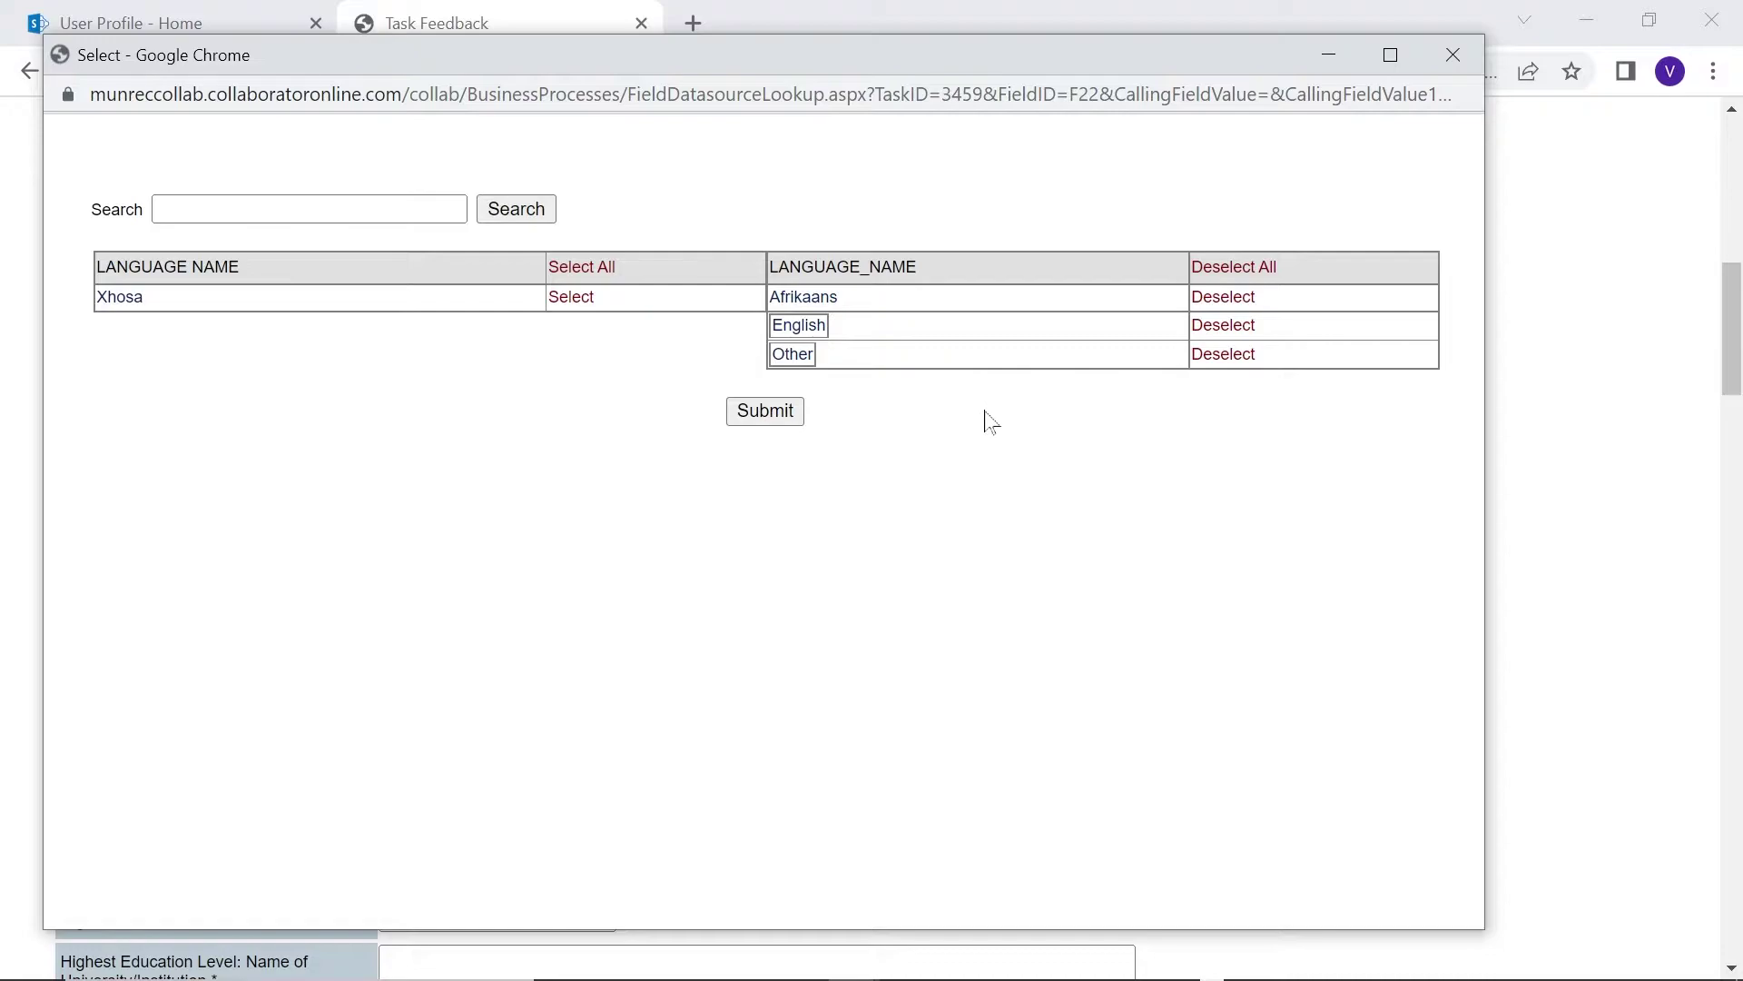
pyautogui.click(790, 410)
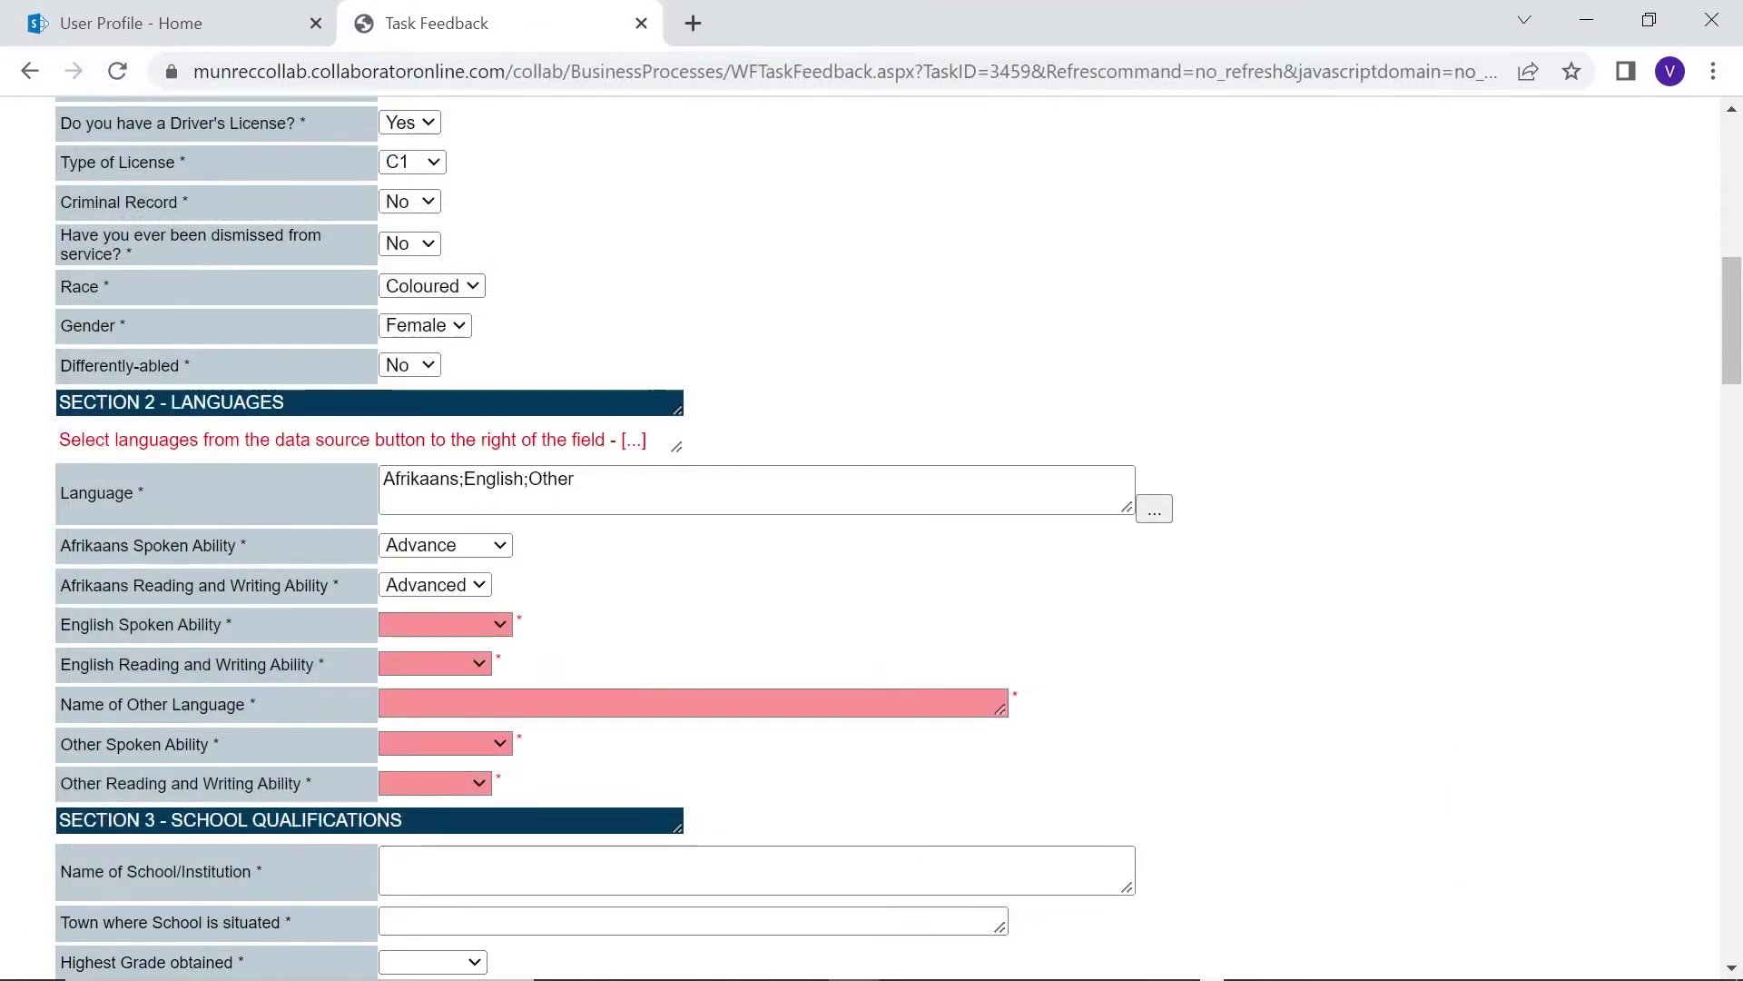
# Rate English spoken and written ability Good, and add Xhosa rated Poor for both
pyautogui.click(500, 625)
pyautogui.click(433, 740)
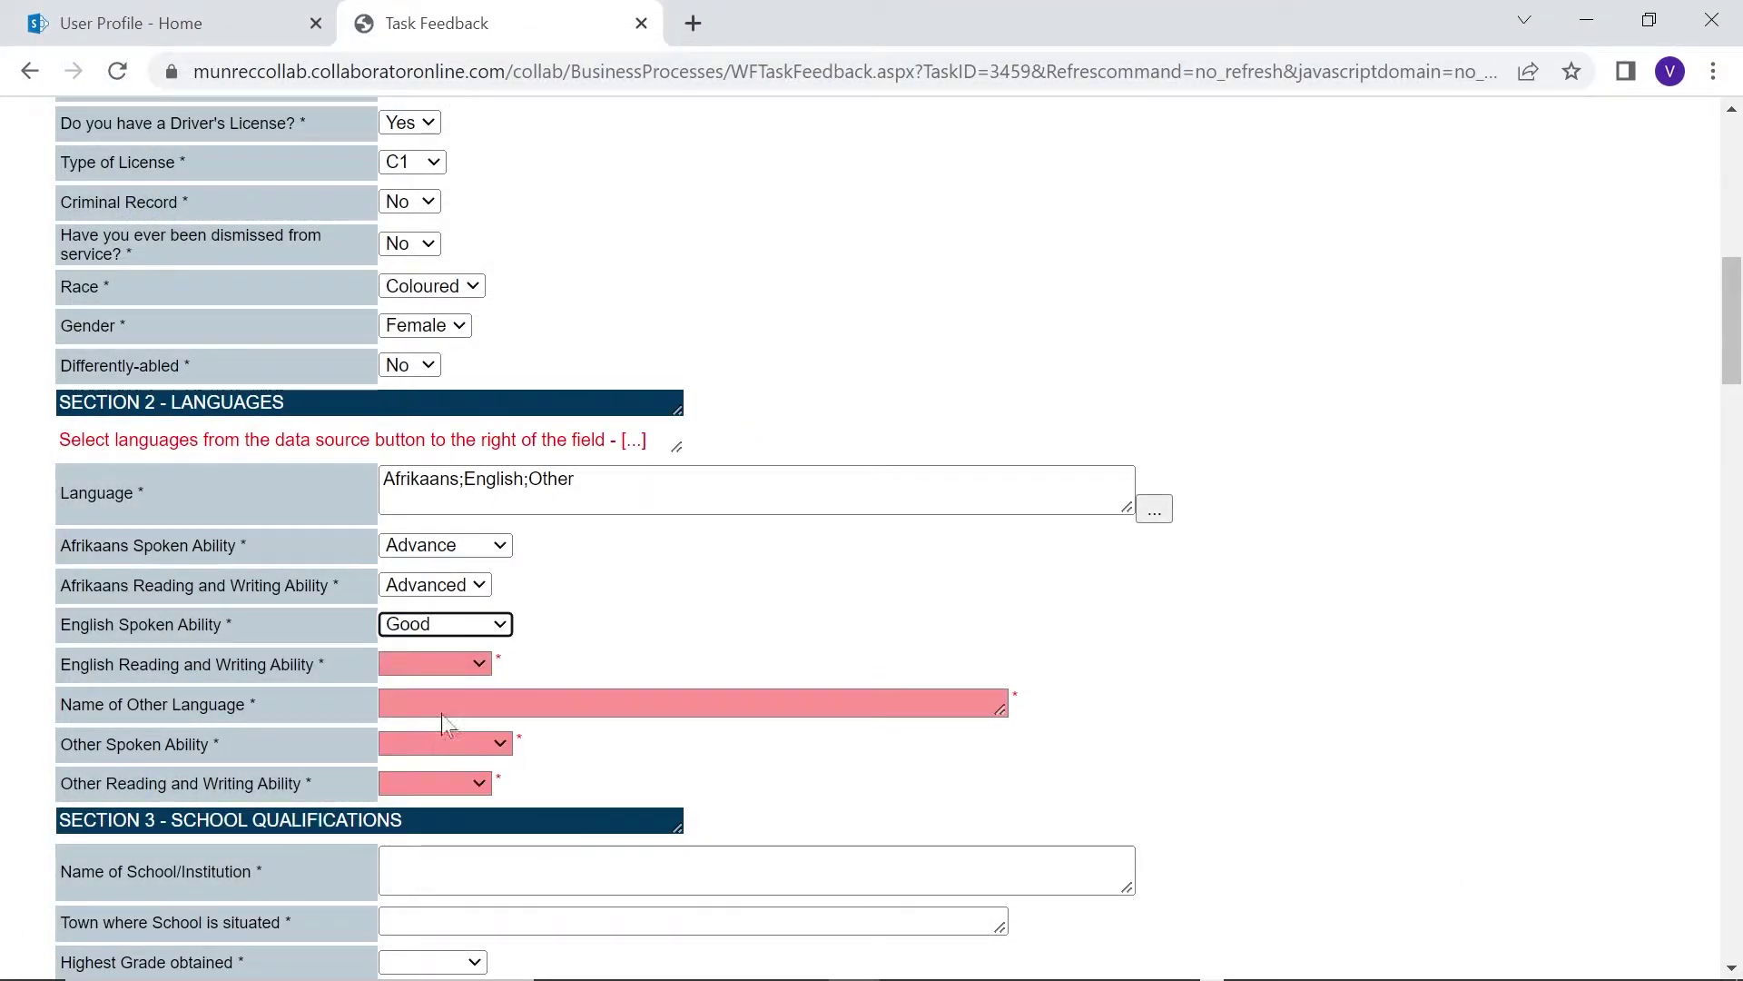
pyautogui.click(445, 672)
pyautogui.click(433, 755)
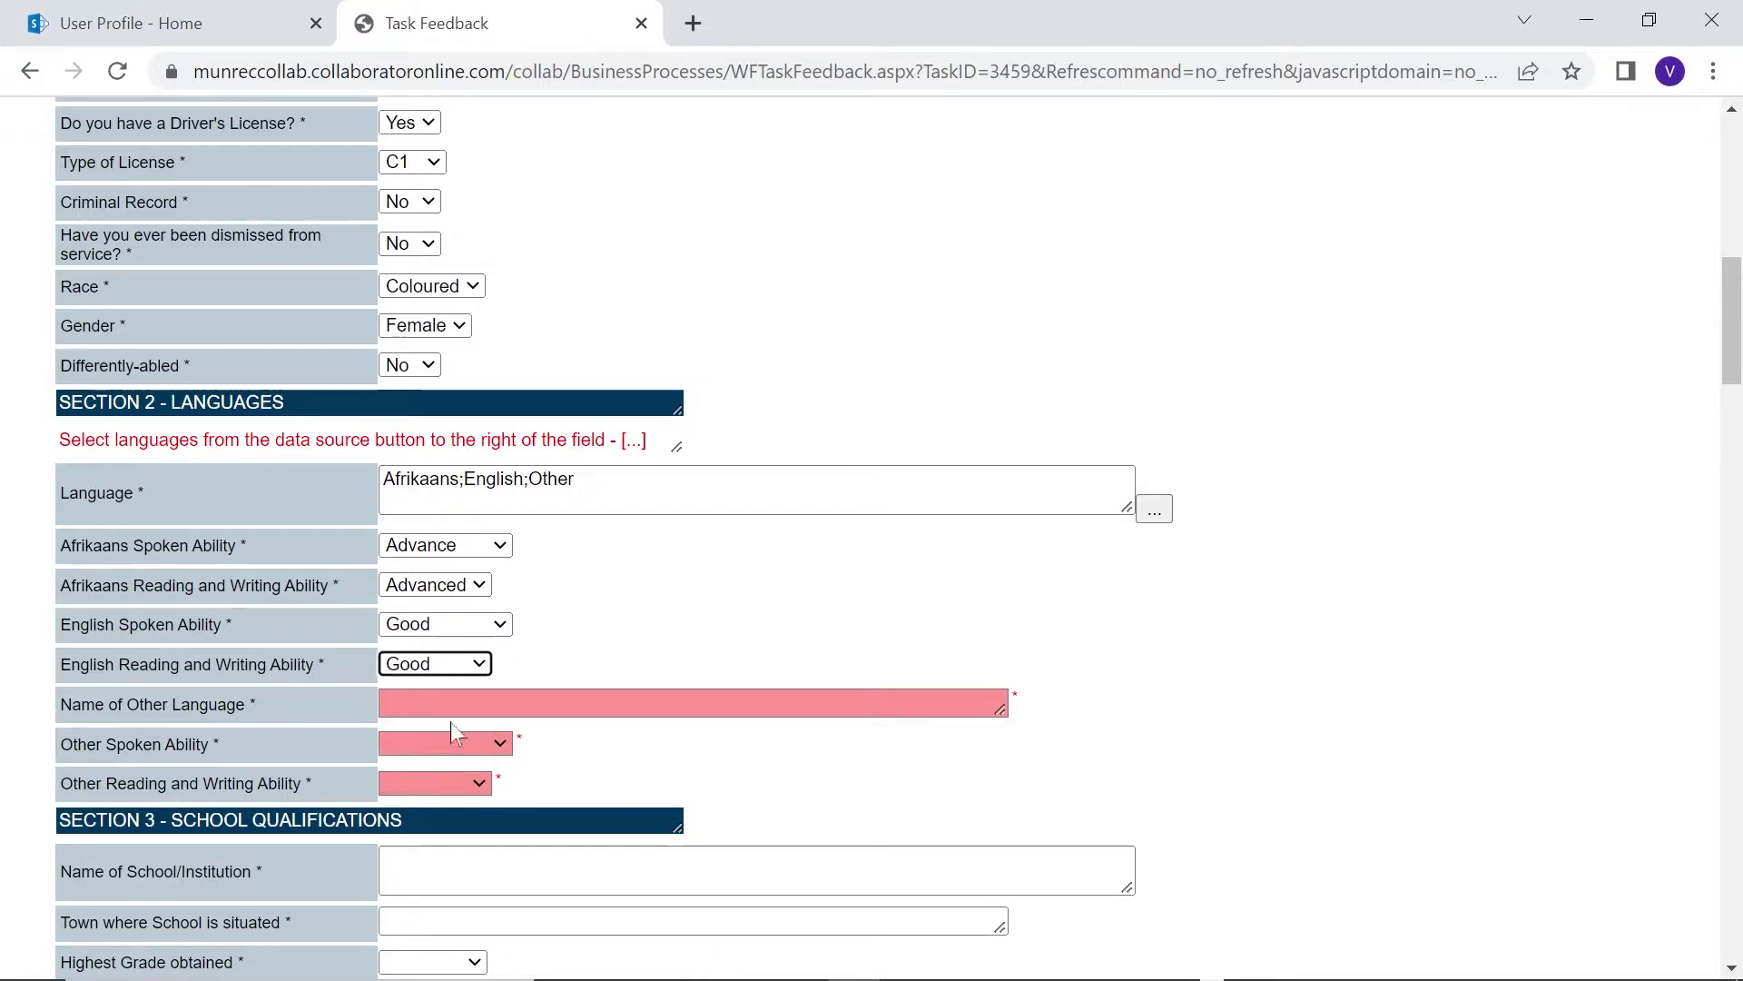
pyautogui.press('Tab')
pyautogui.write('Xhosa')
pyautogui.click(429, 746)
pyautogui.click(413, 786)
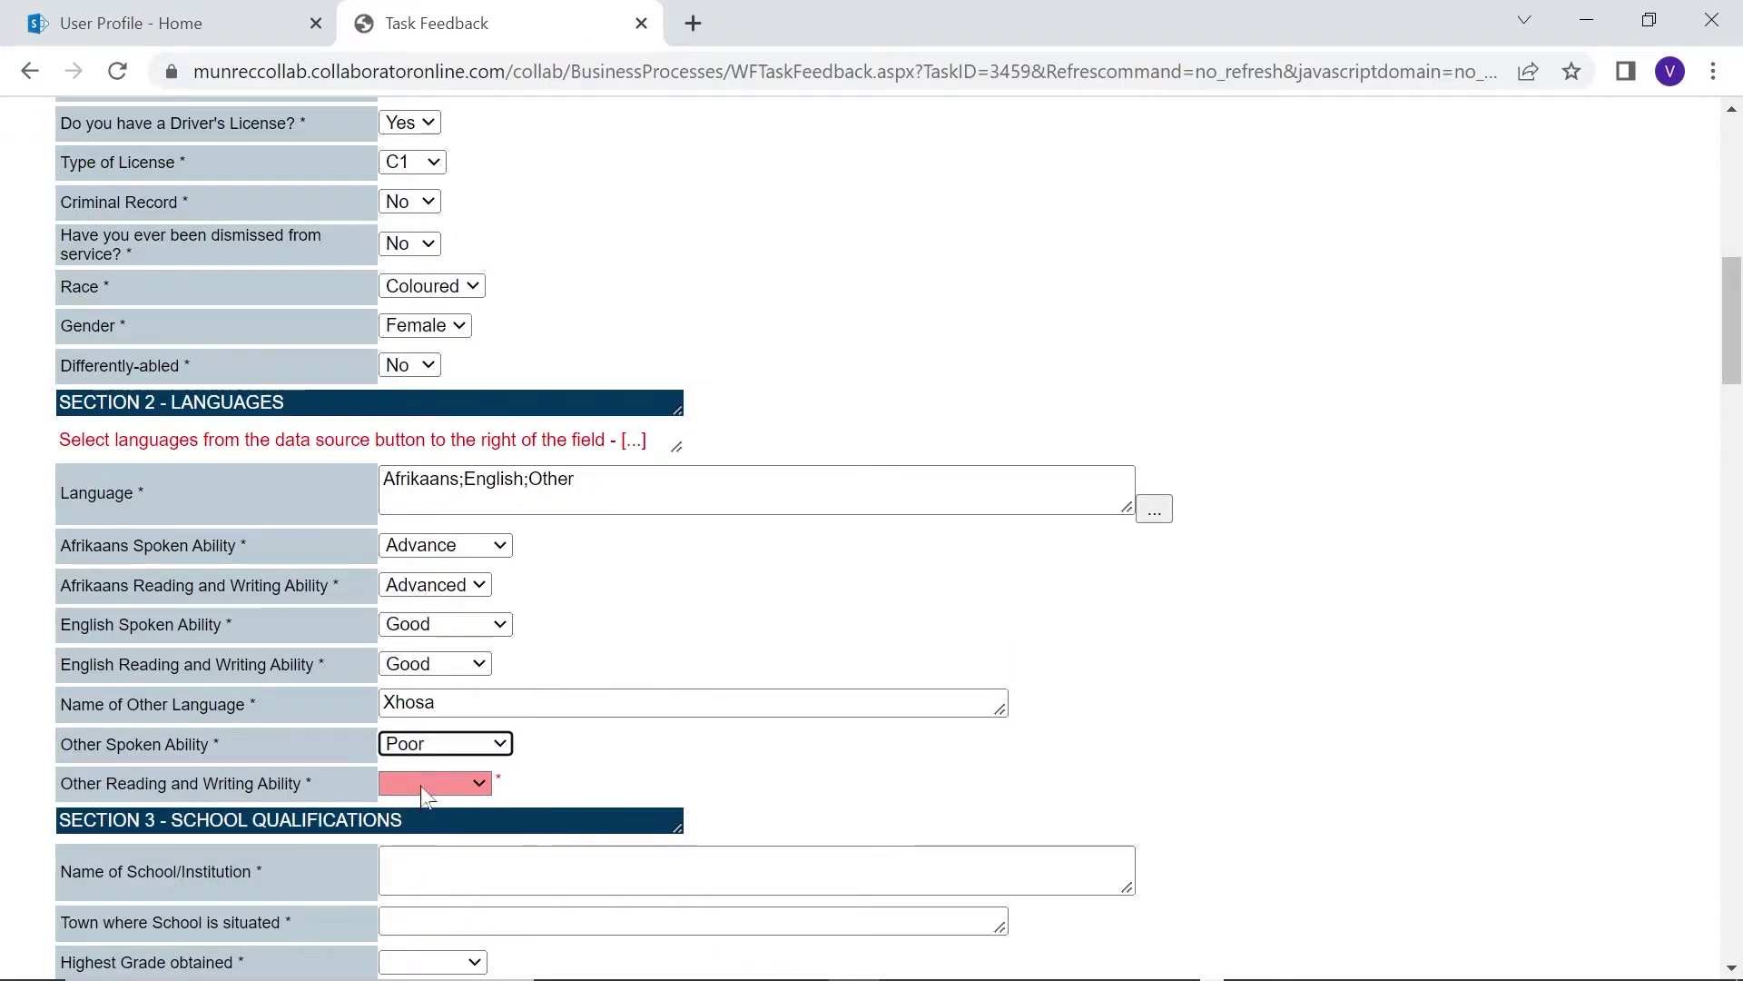
pyautogui.click(427, 783)
pyautogui.click(418, 824)
pyautogui.scroll(-5, 705, 631)
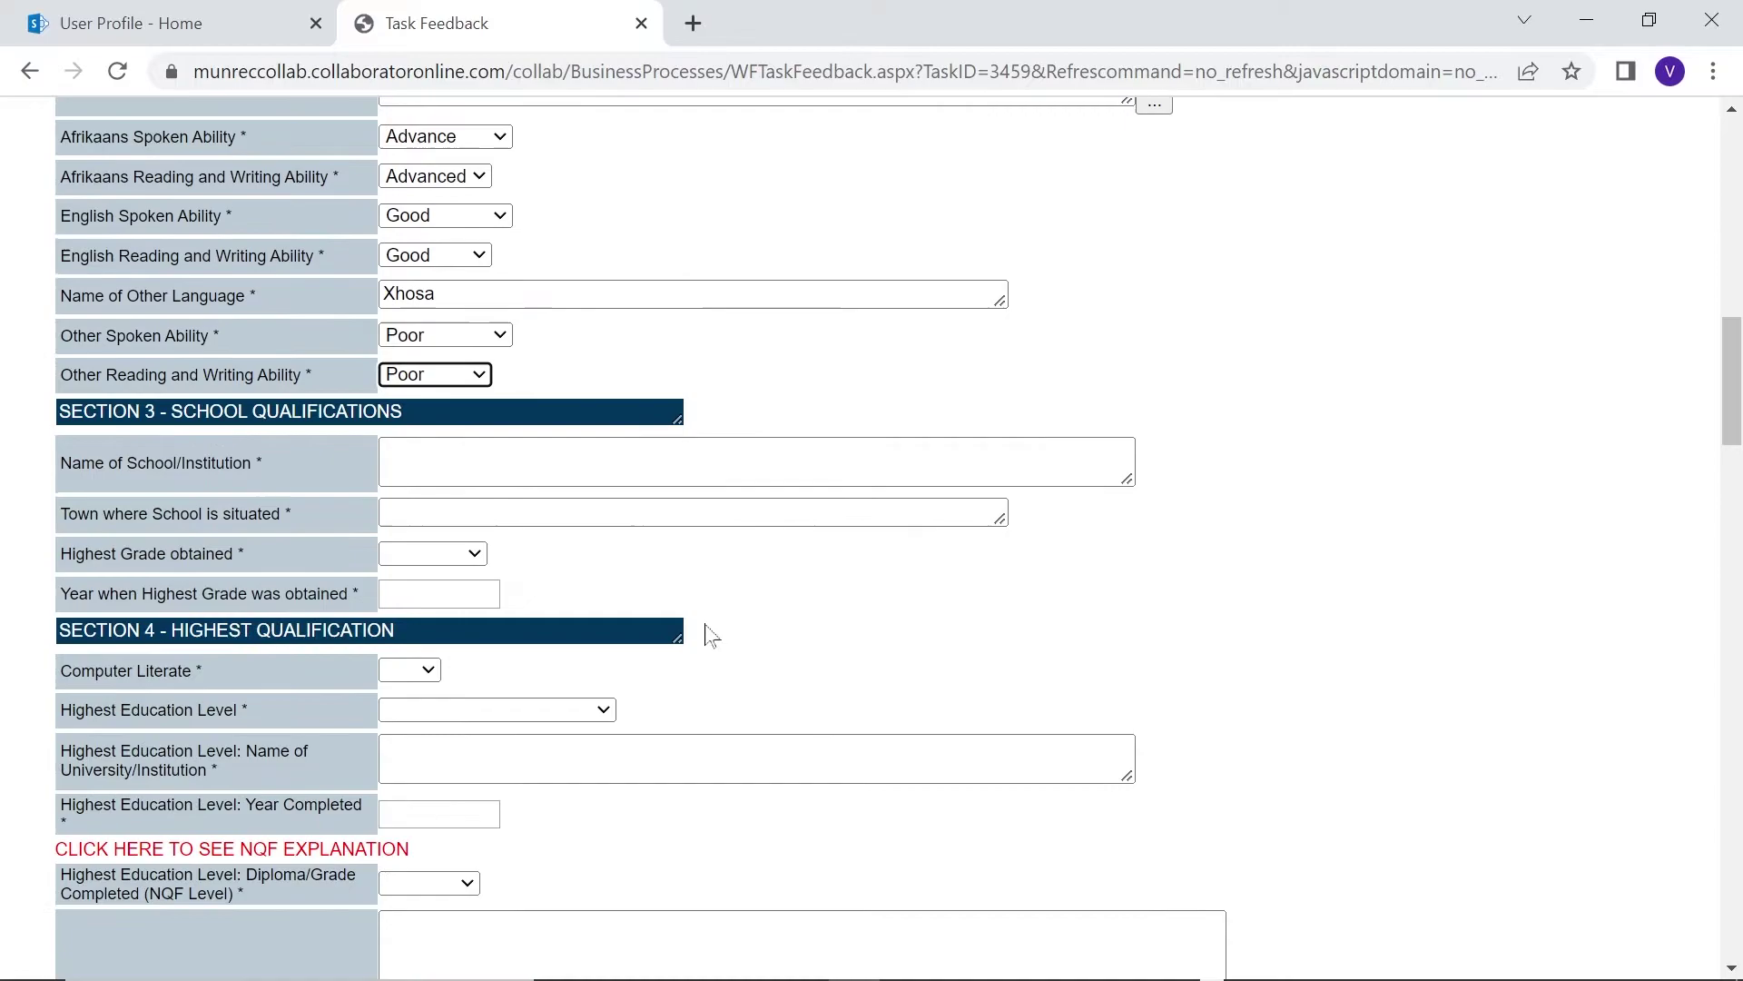
# Enter school George High School in George, highest grade Grade 12, year 2007
pyautogui.click(451, 450)
pyautogui.write('George High School')
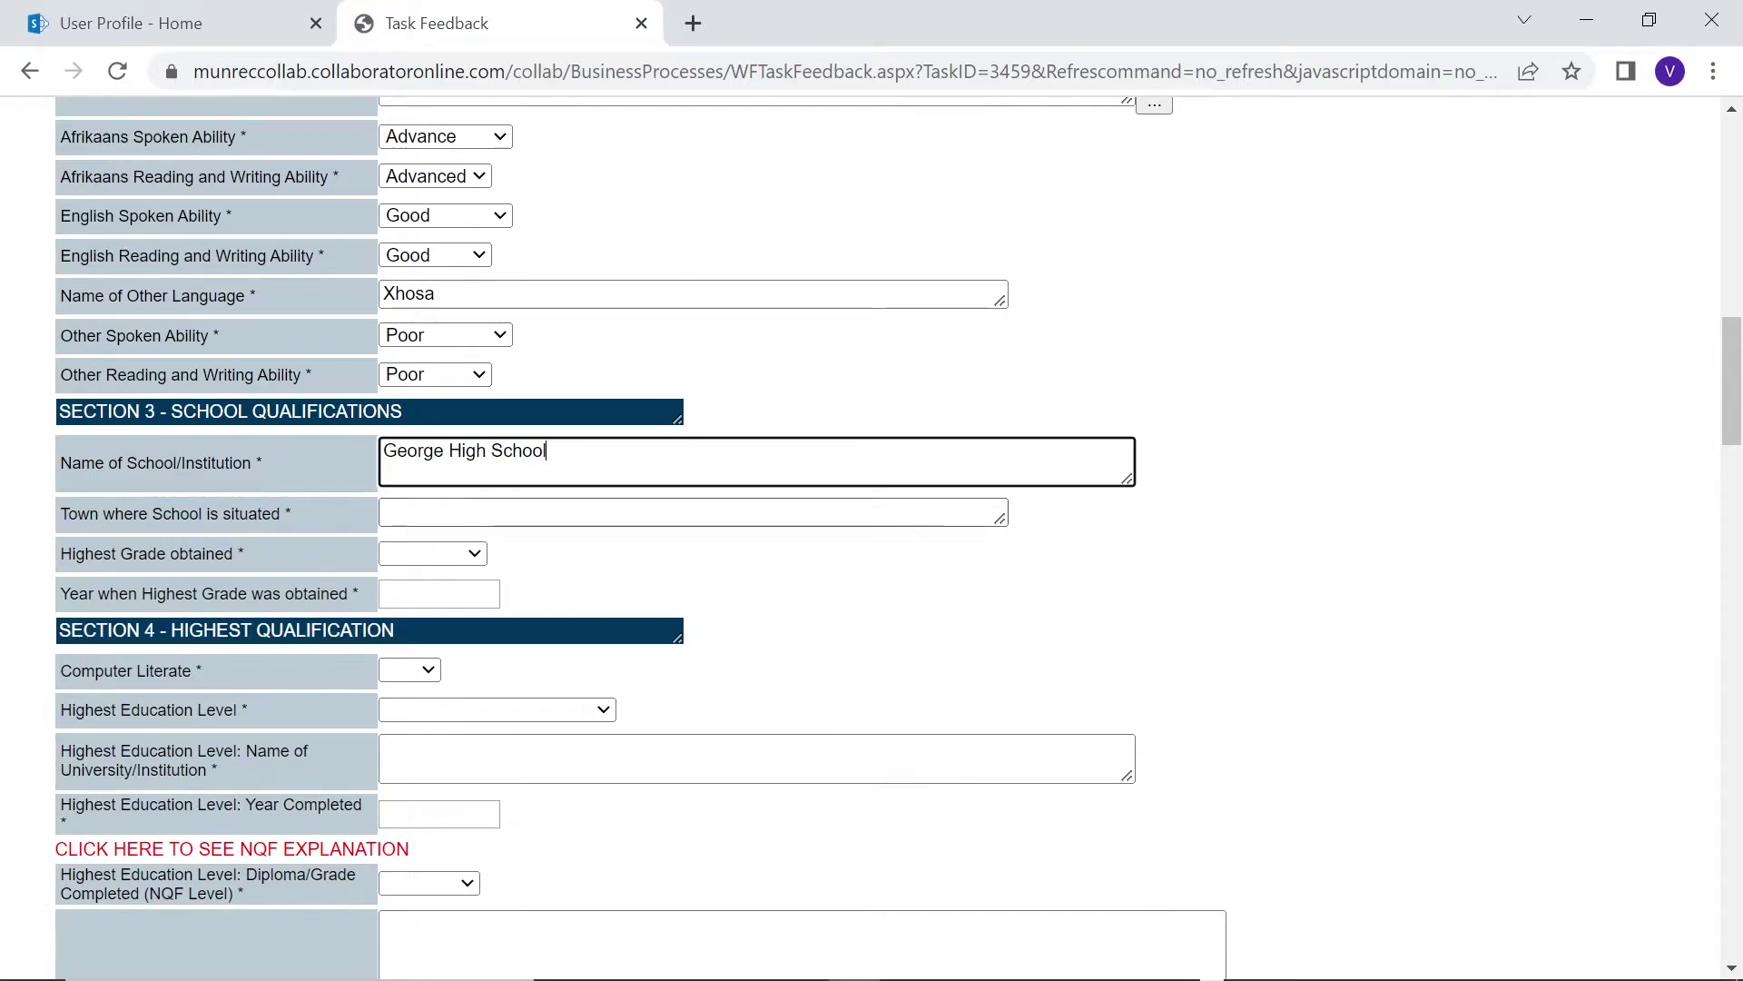
pyautogui.press('Tab')
pyautogui.write('Geo')
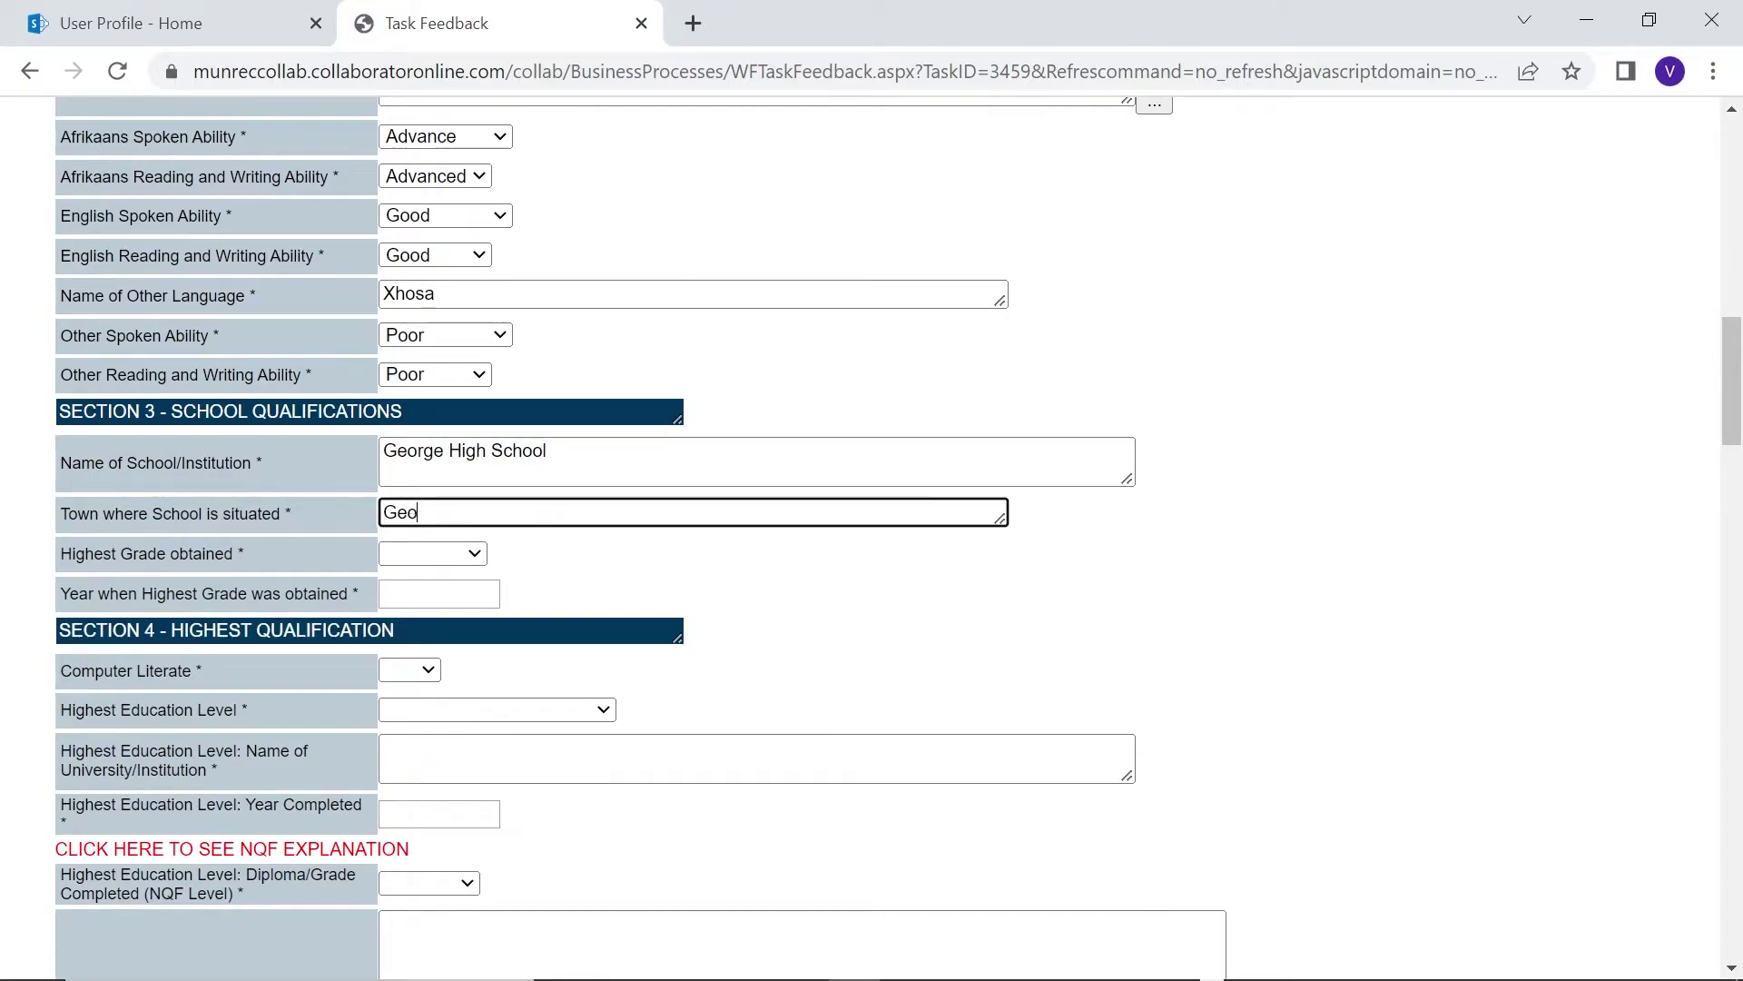
pyautogui.write('rge')
pyautogui.click(480, 553)
pyautogui.click(420, 851)
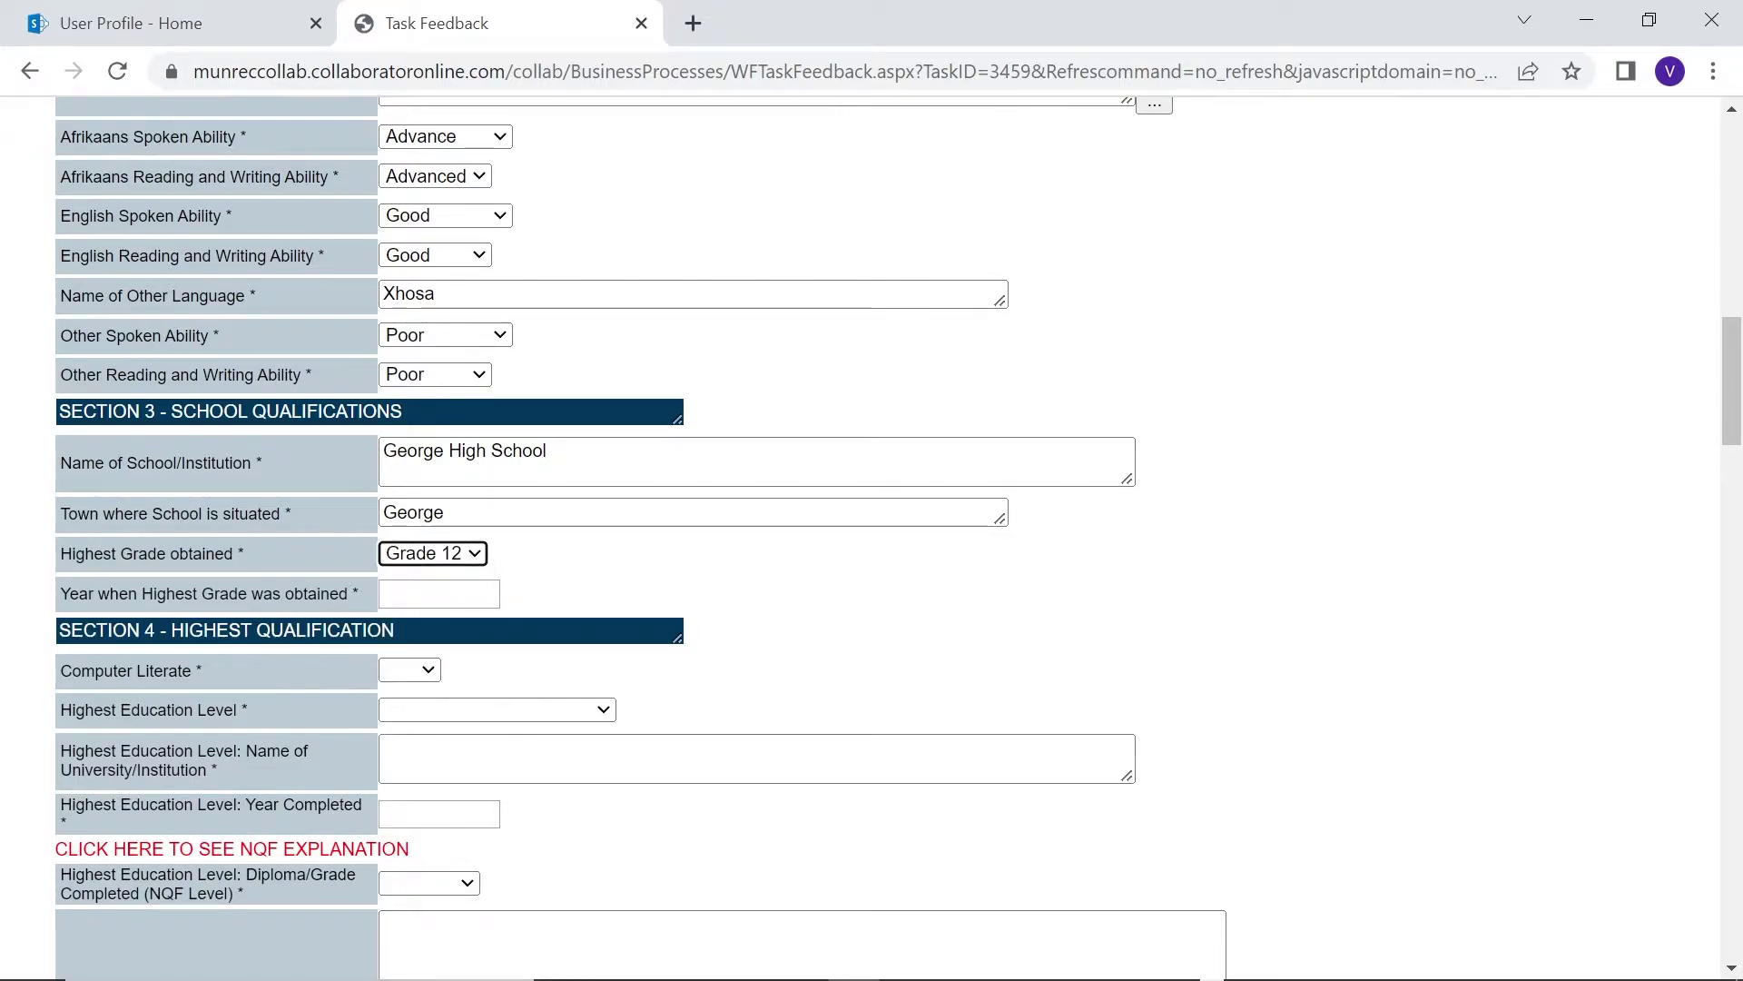
pyautogui.press('Tab')
pyautogui.write('2007')
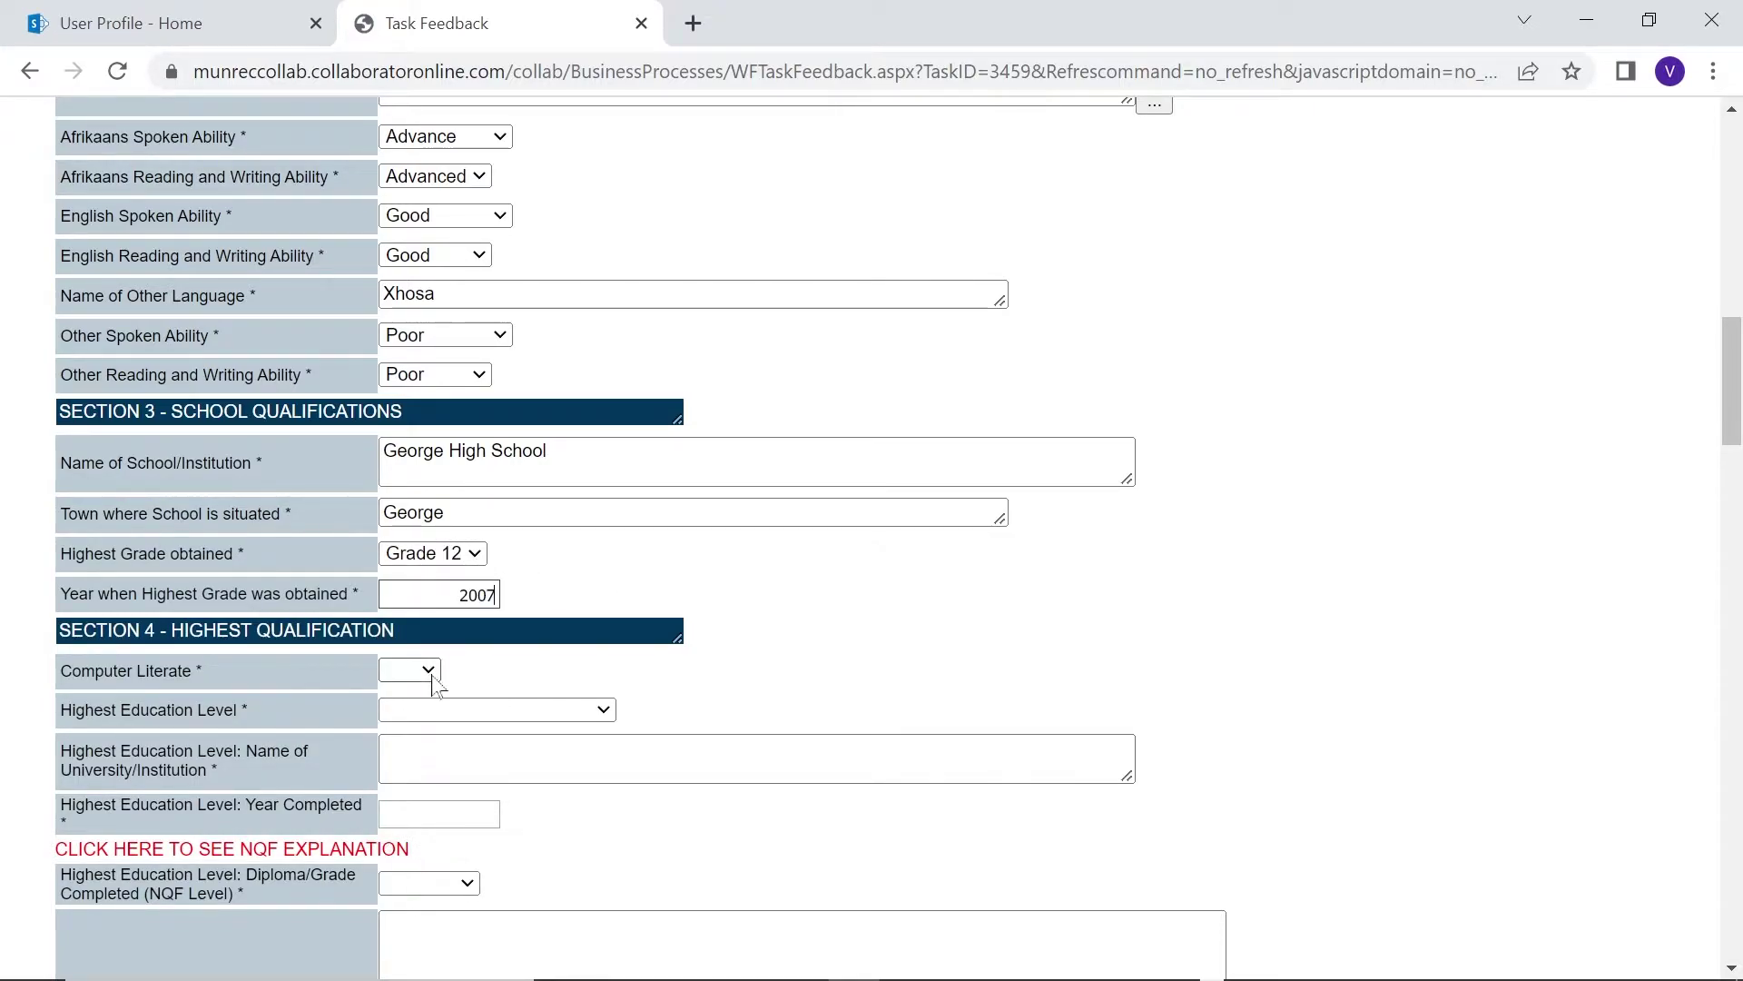
# Set computer literate to Yes, highest education level None, and institution name 'None'
pyautogui.click(429, 672)
pyautogui.click(399, 714)
pyautogui.click(522, 709)
pyautogui.click(522, 692)
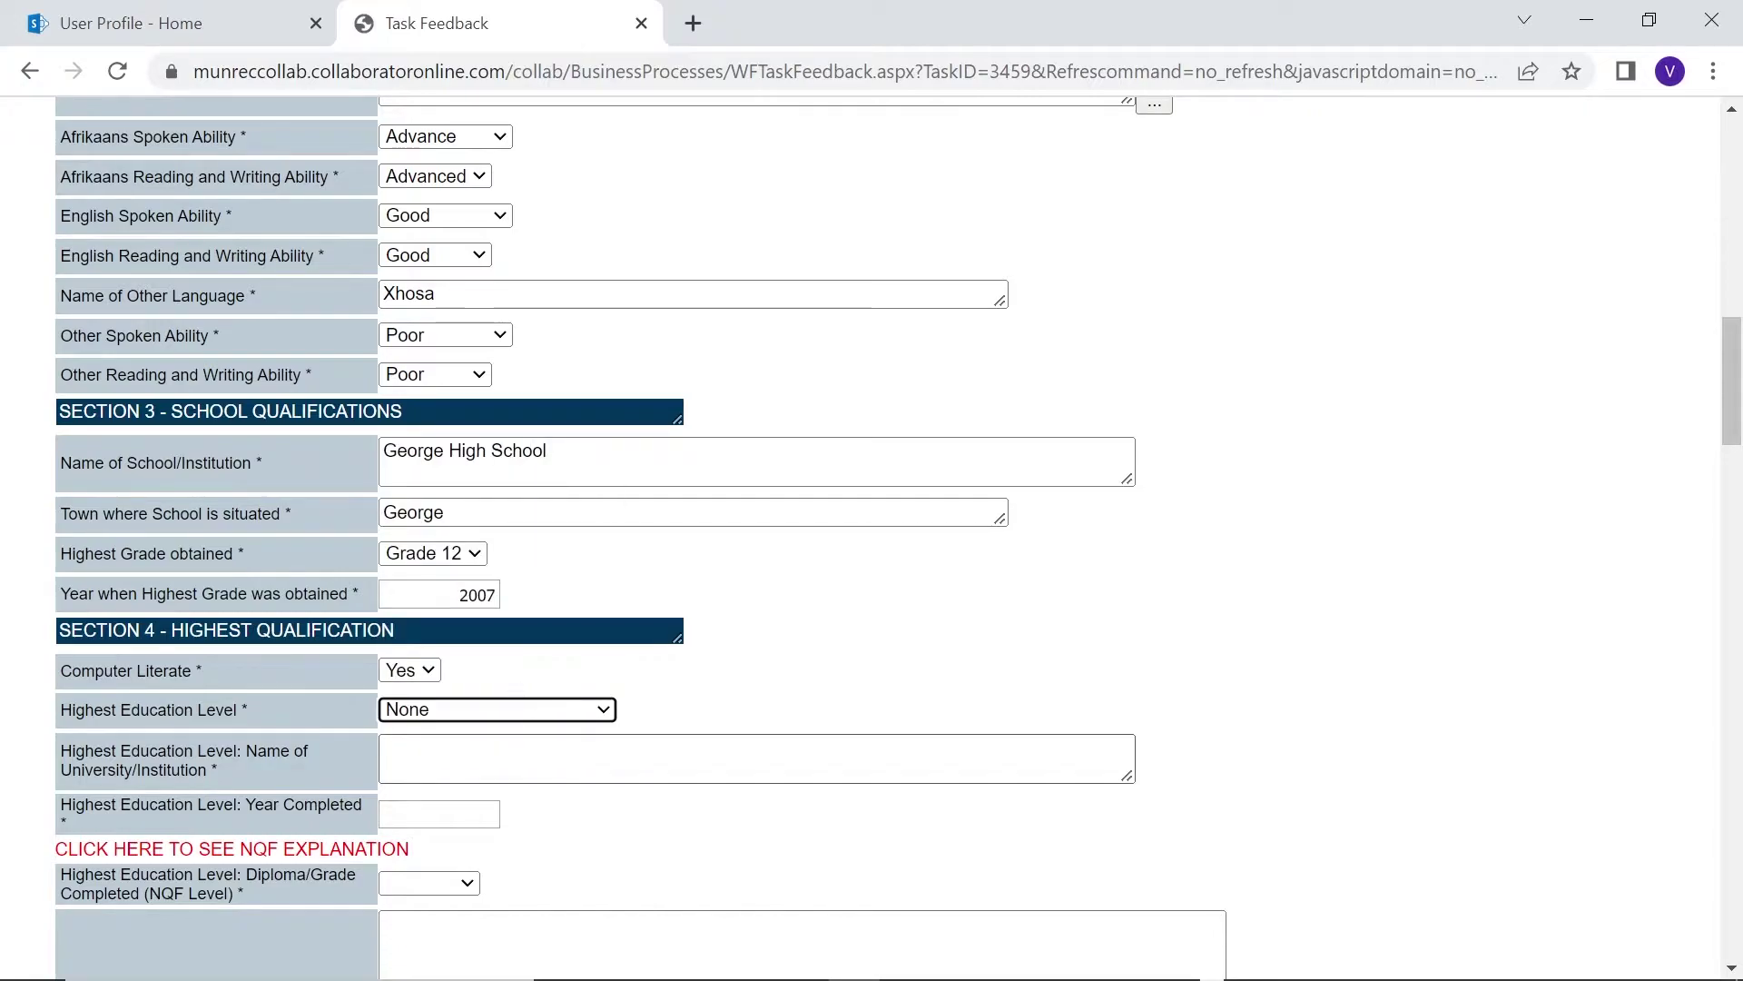
pyautogui.click(754, 758)
pyautogui.write('None')
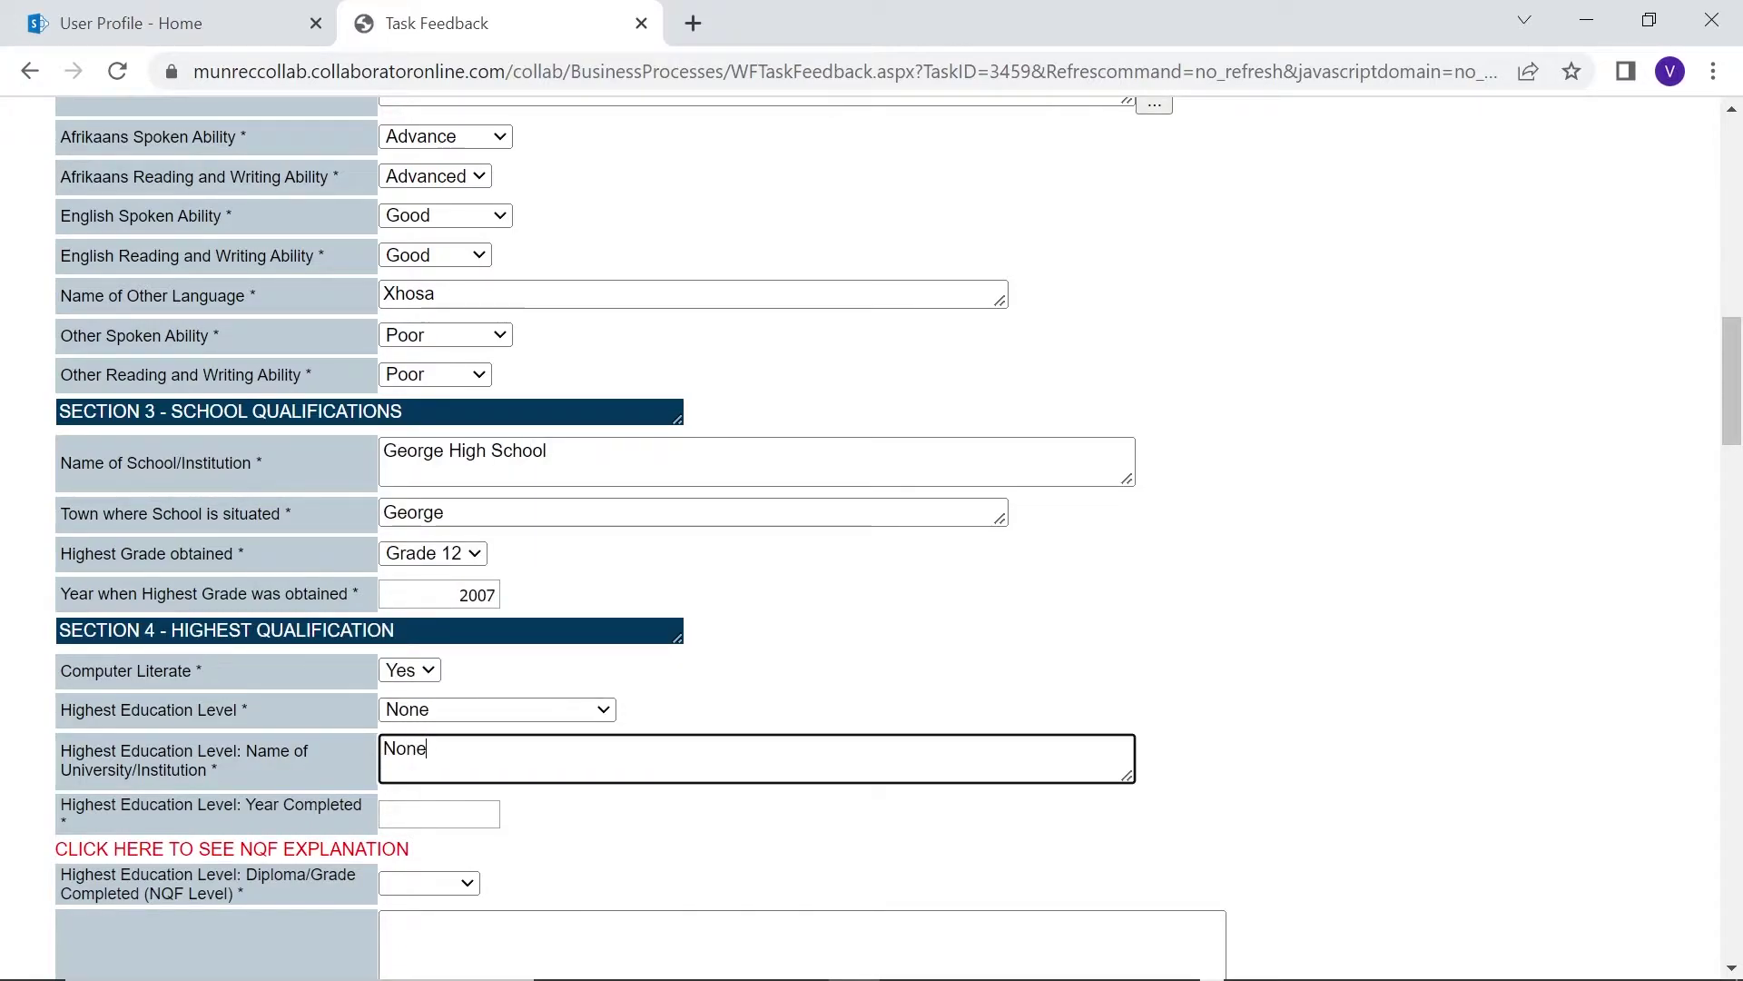
pyautogui.click(488, 813)
# View the NQF level explanation document, then close it
pyautogui.scroll(-6, 490, 816)
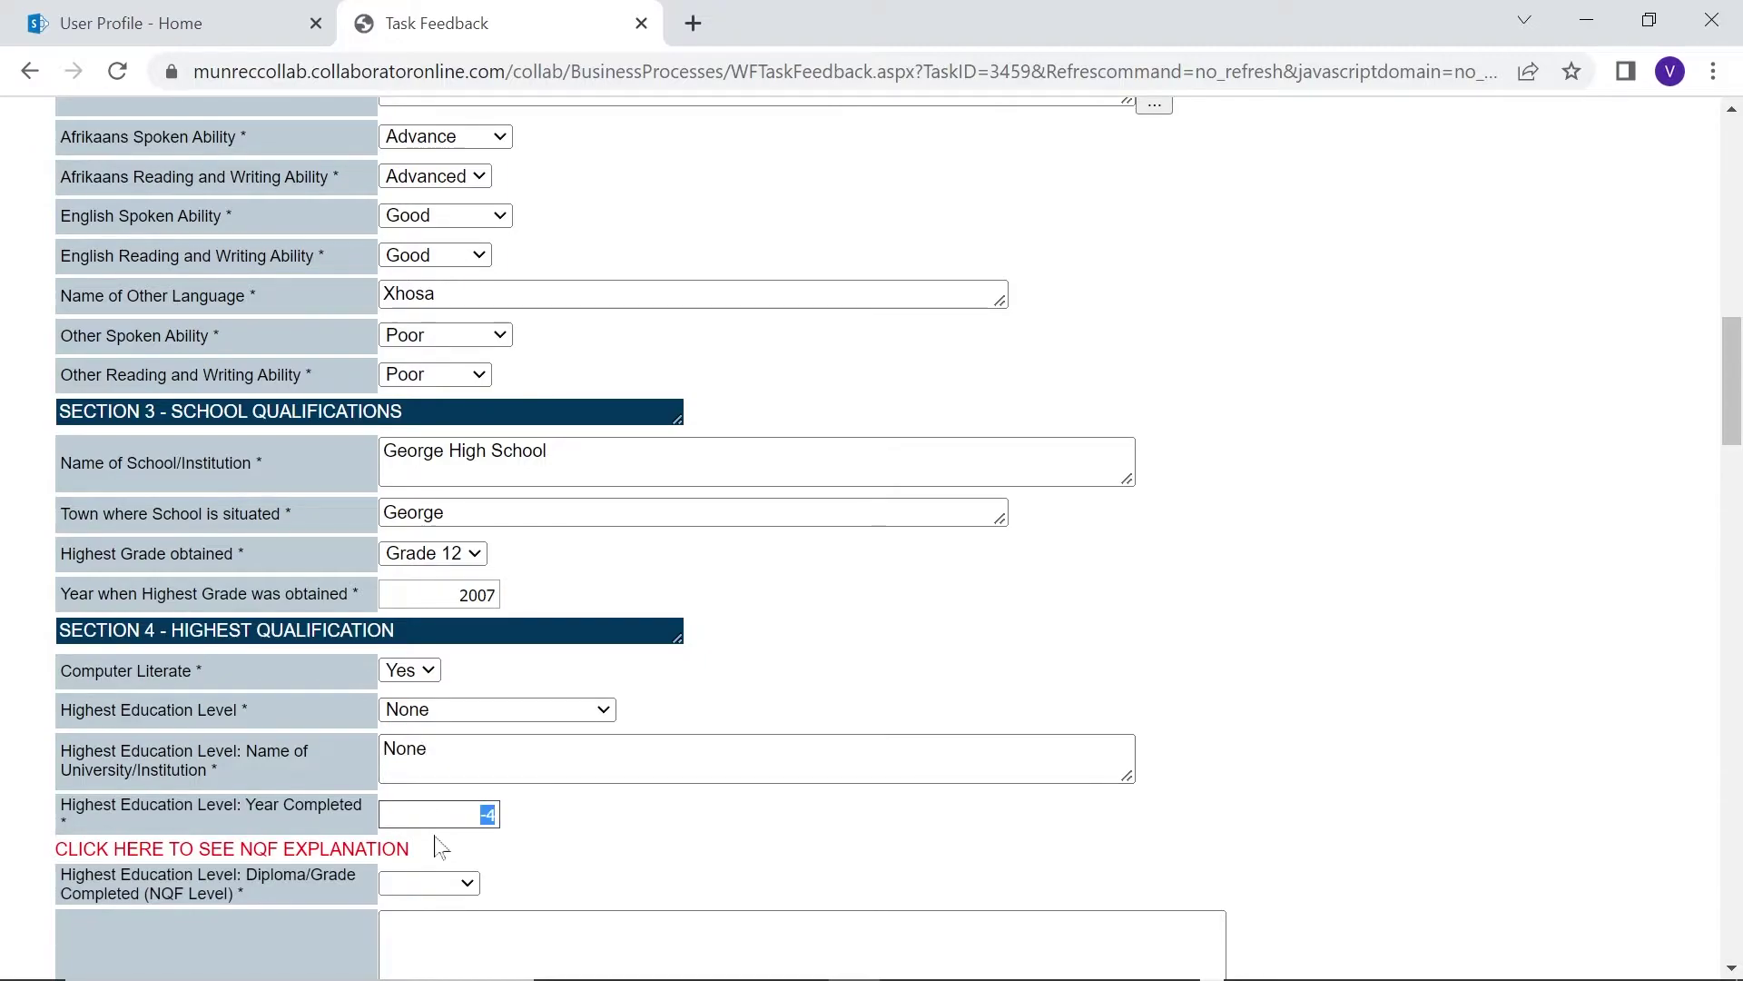
pyautogui.scroll(-6, 1707, 299)
pyautogui.click(399, 336)
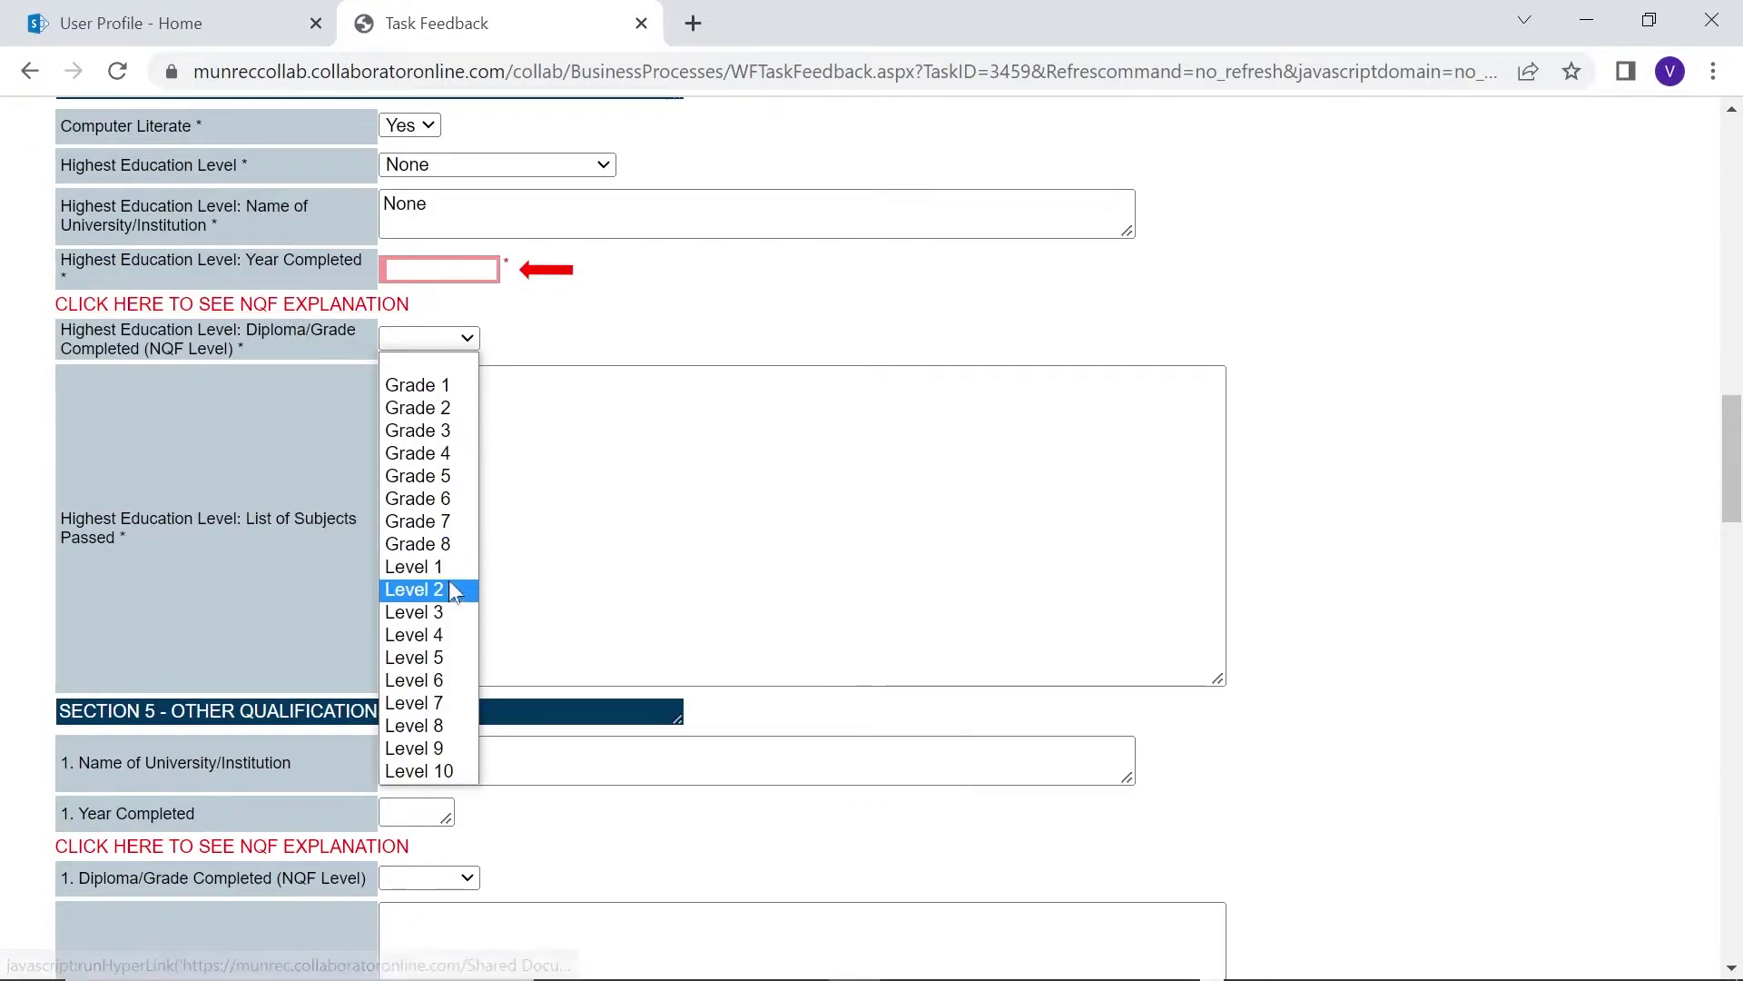
pyautogui.click(392, 307)
pyautogui.click(392, 305)
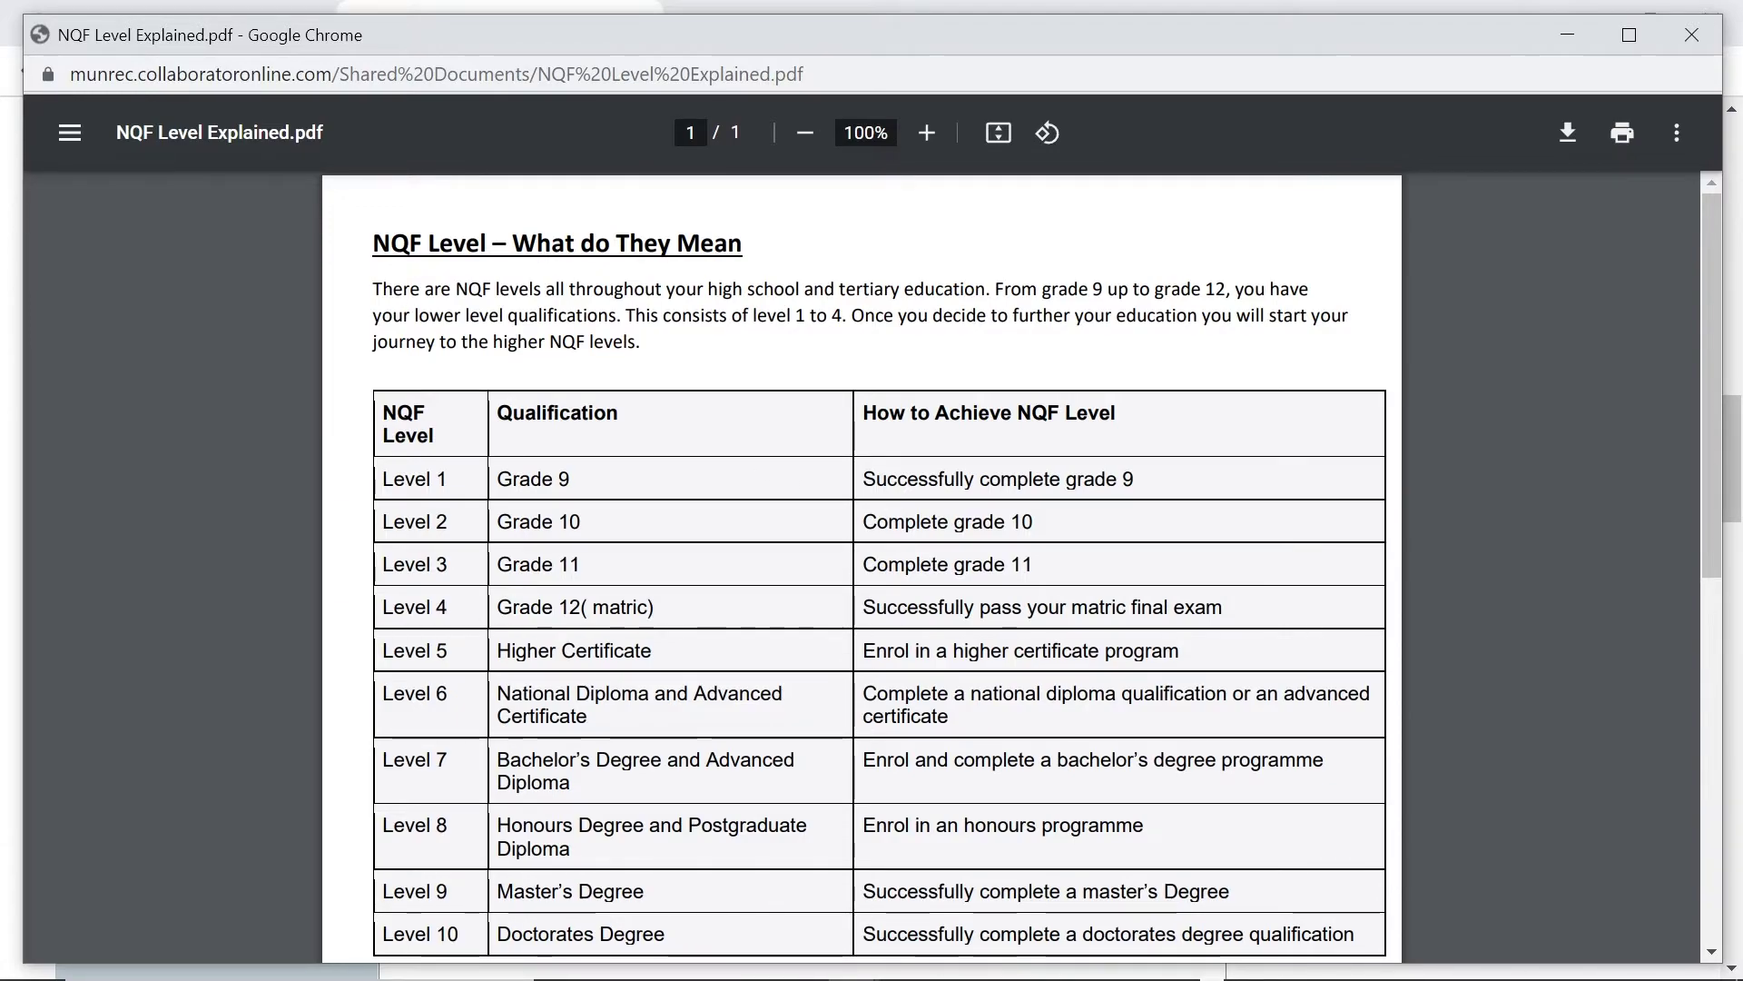
pyautogui.hotkey('ctrl', 'w')
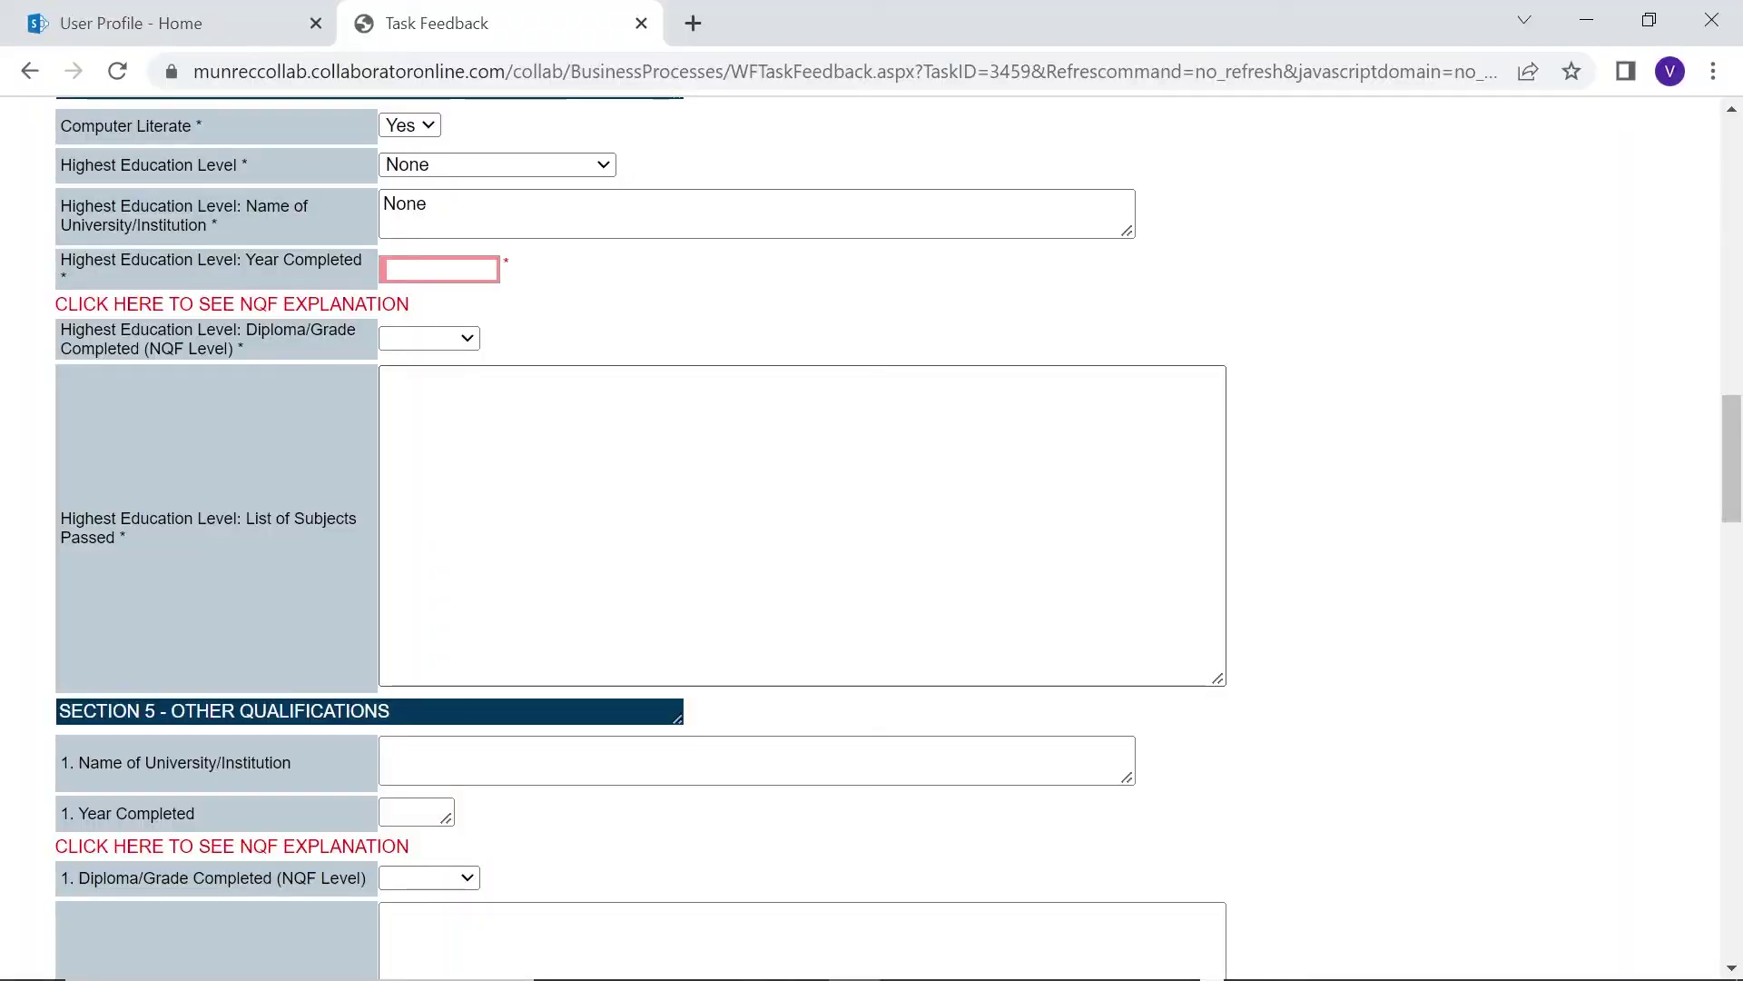
# Set the NQF level to Grade 4 and list Afrikaans and English as subjects passed
pyautogui.click(428, 338)
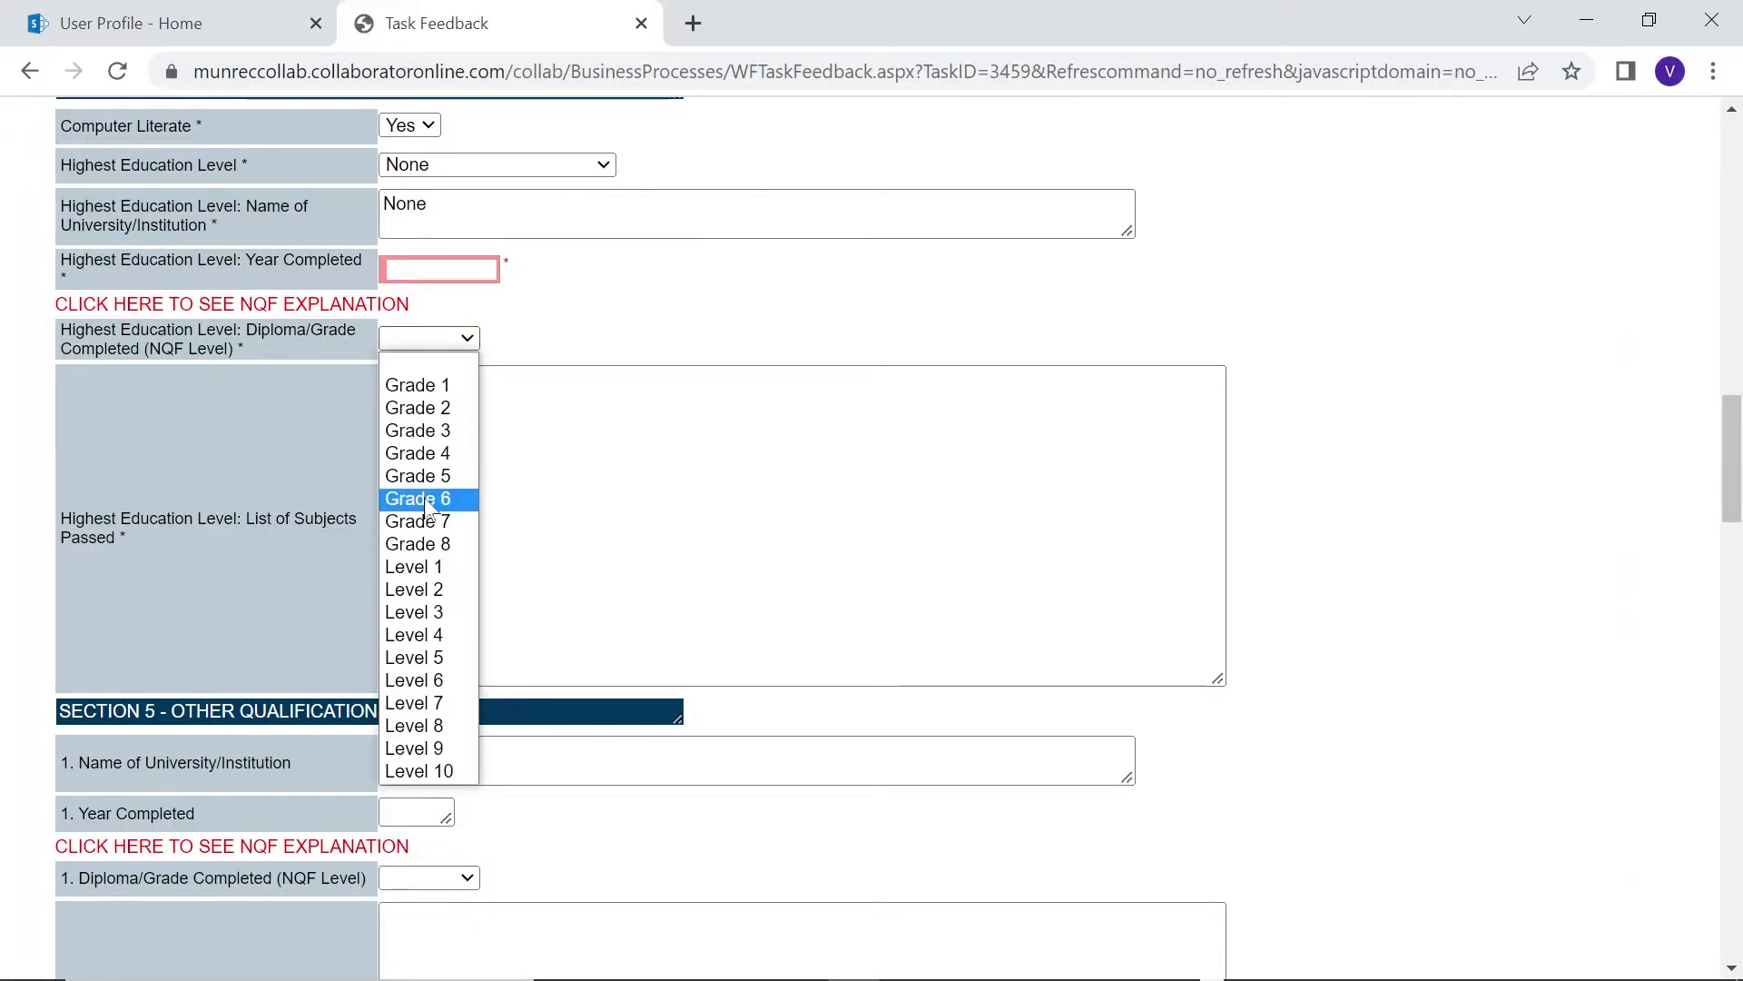
pyautogui.click(420, 453)
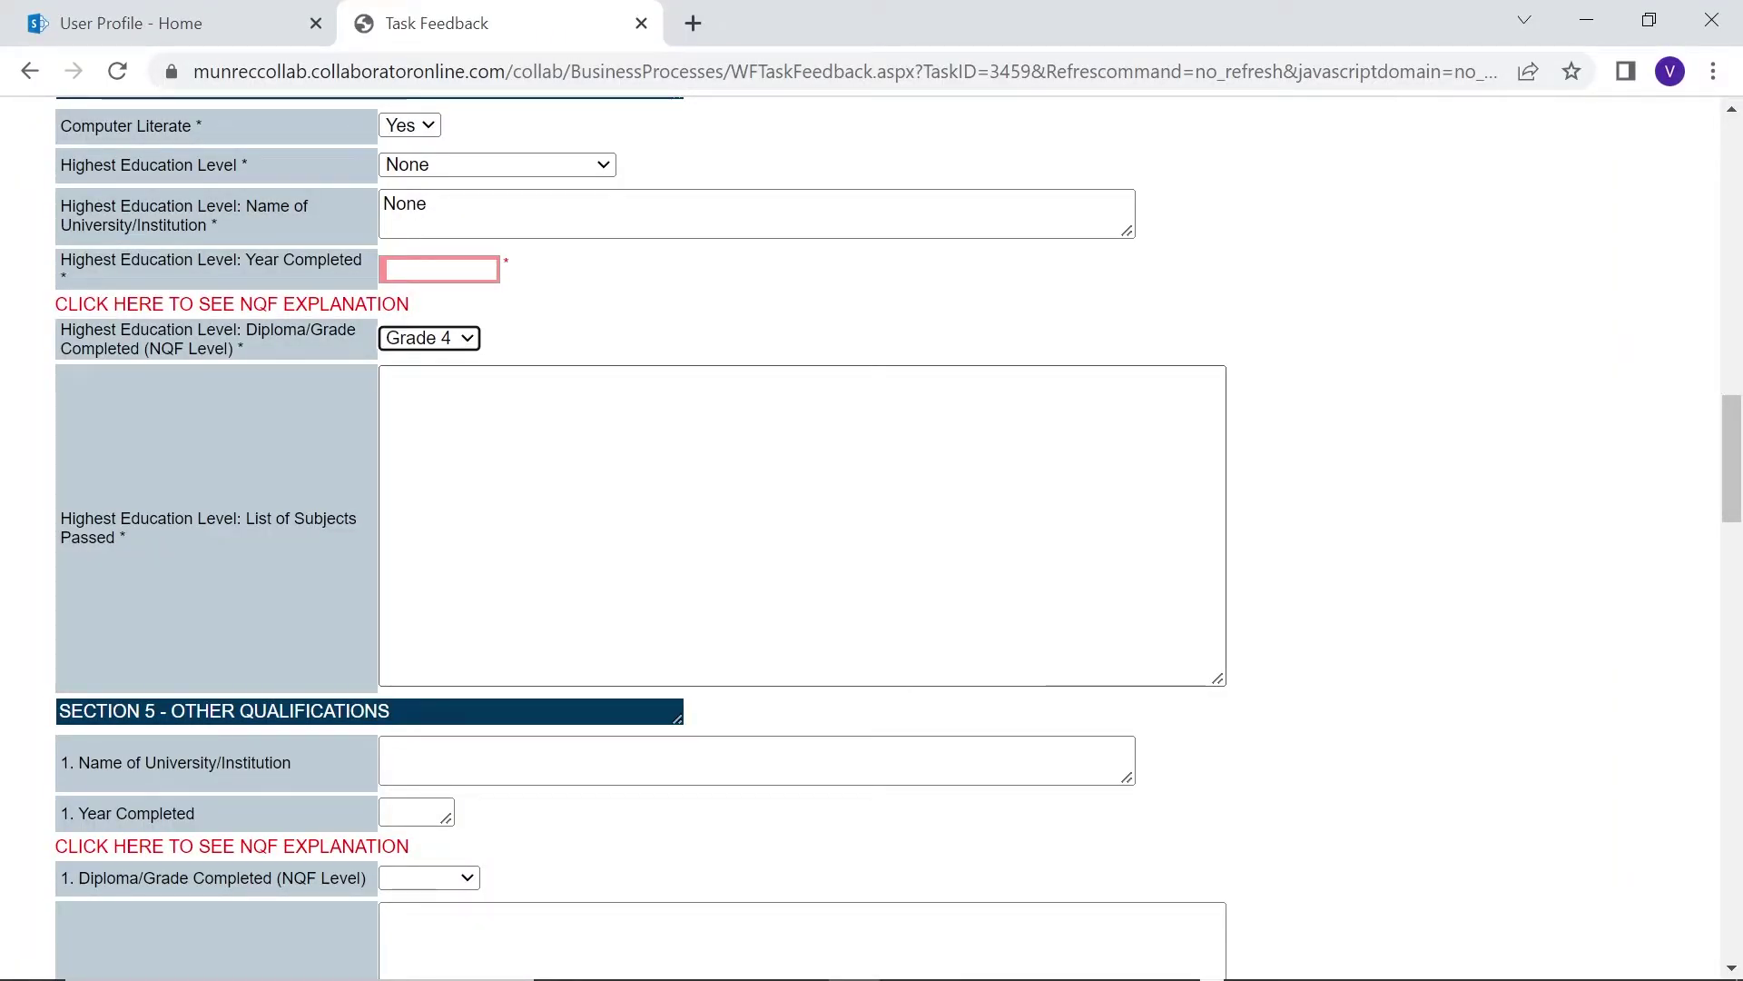
pyautogui.click(801, 525)
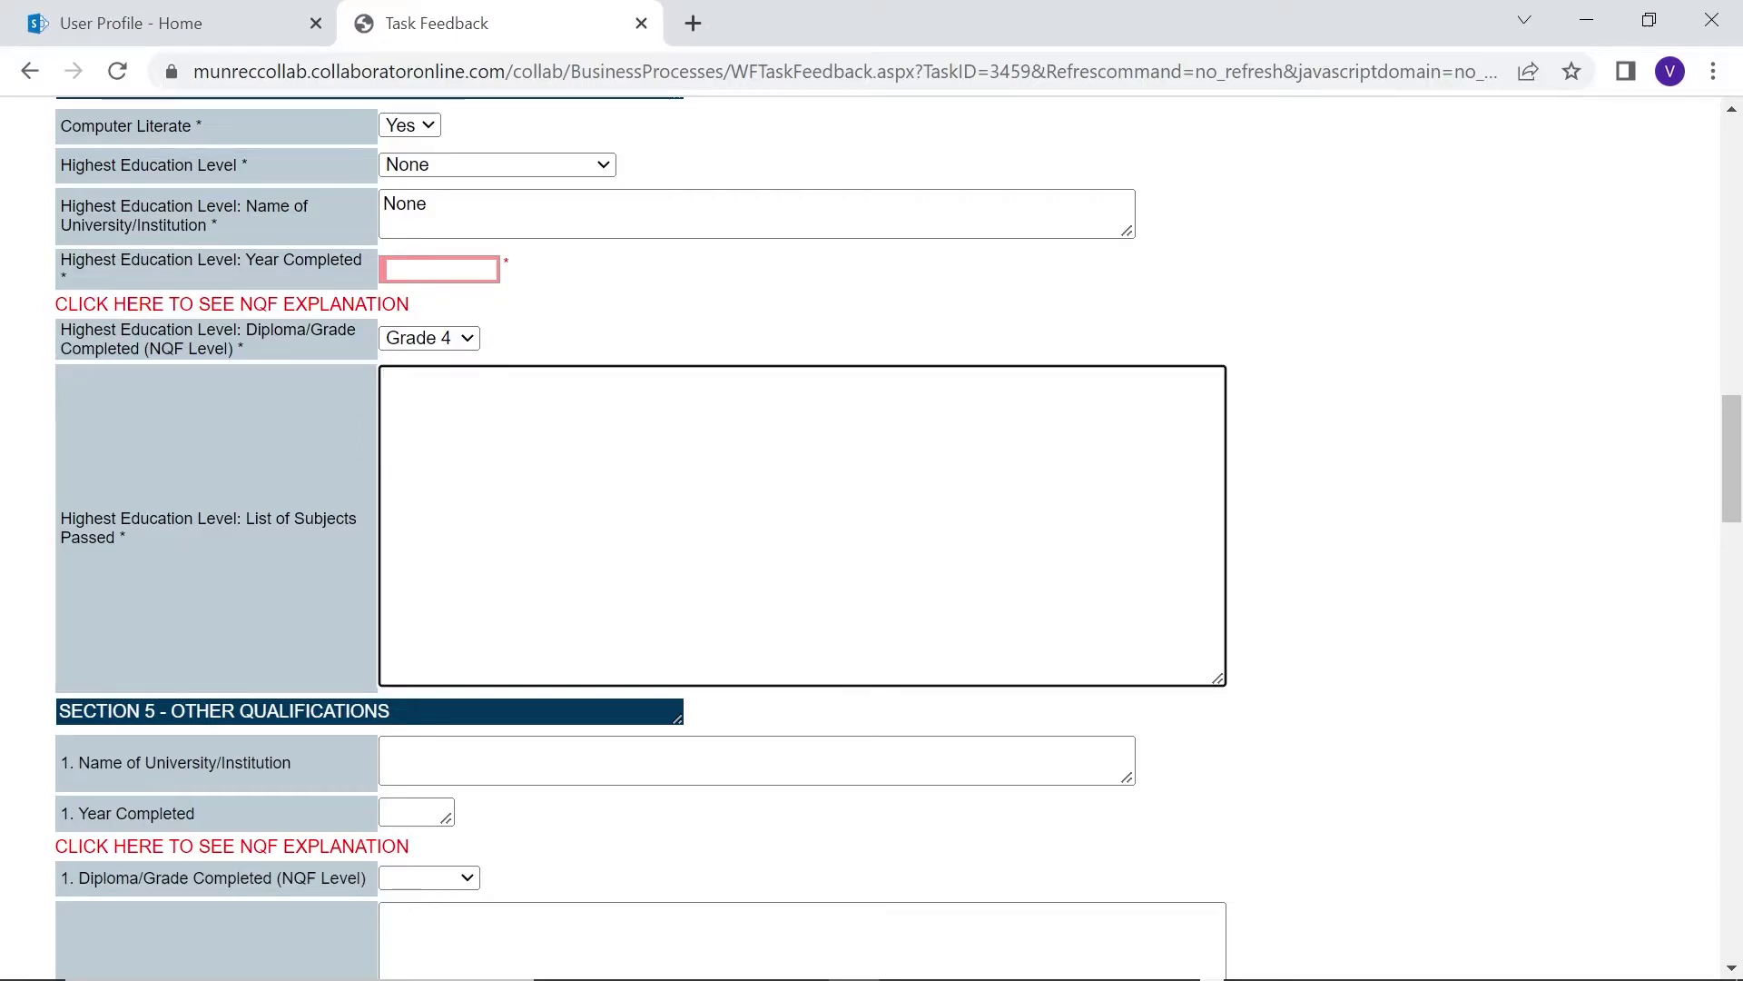
pyautogui.write('Afrikaans')
pyautogui.press('Return')
pyautogui.write('English')
pyautogui.press('Tab')
# Record current studies at Unisa with status 'Year', answering No to second and third study items
pyautogui.scroll(-2, 478, 667)
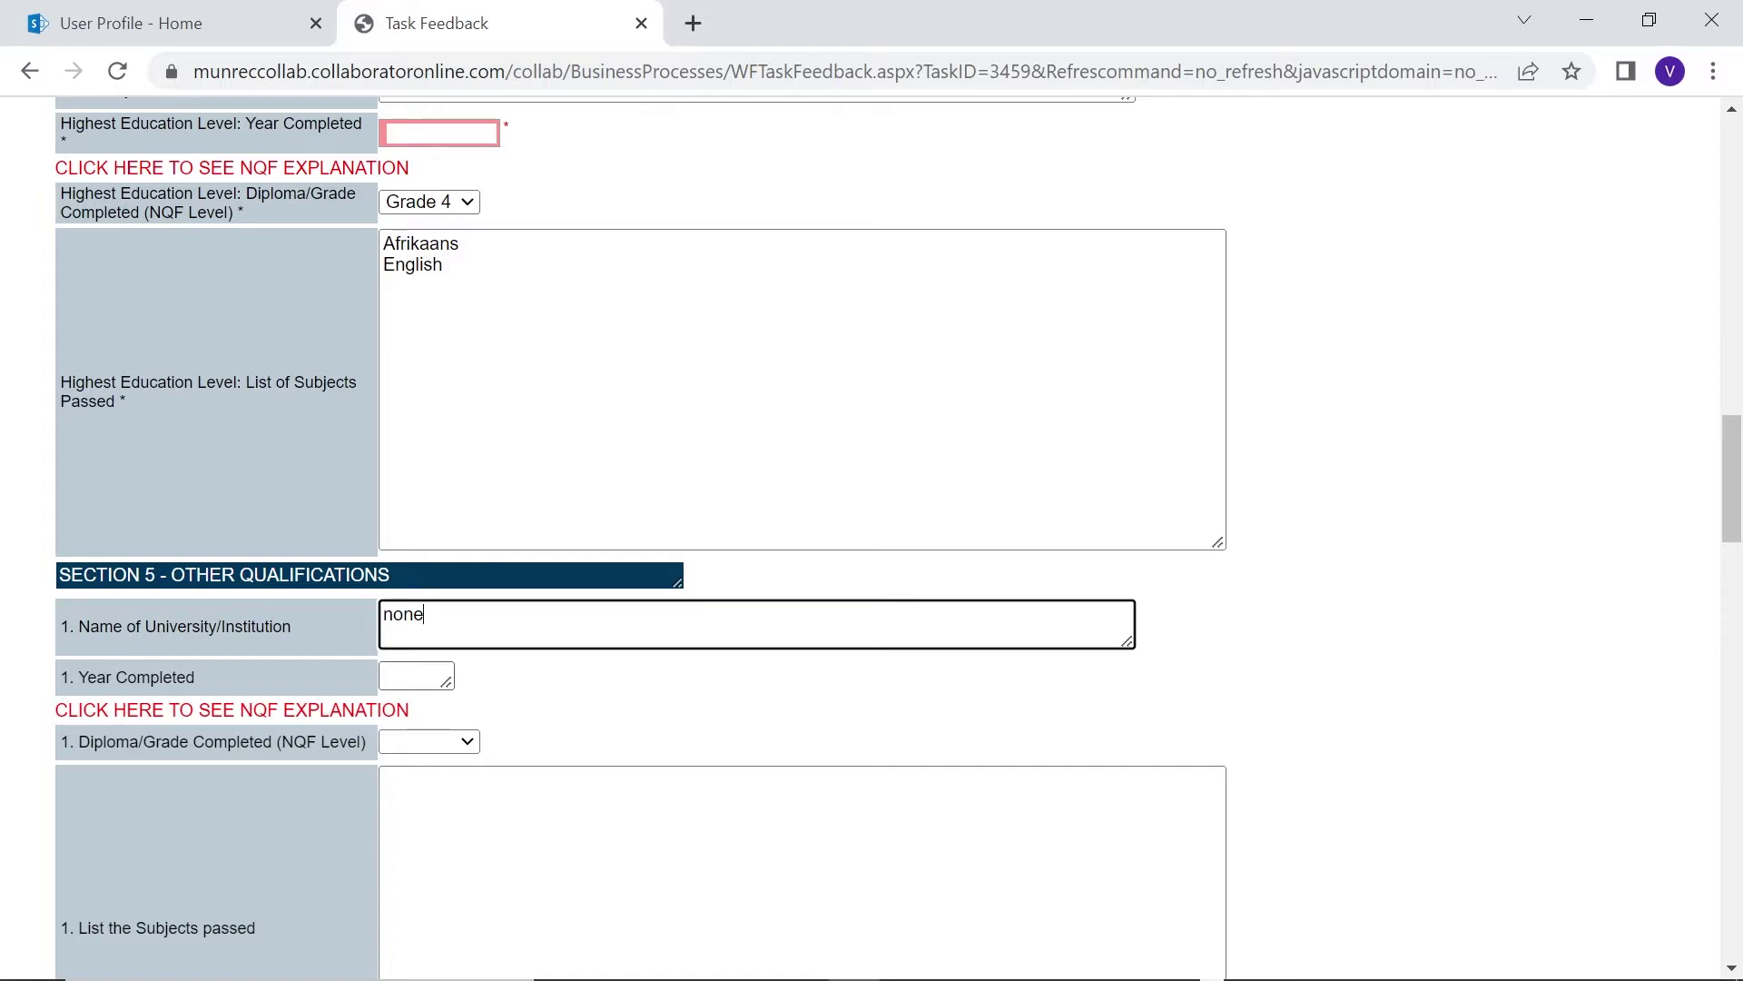
pyautogui.scroll(-6, 802, 544)
pyautogui.click(801, 381)
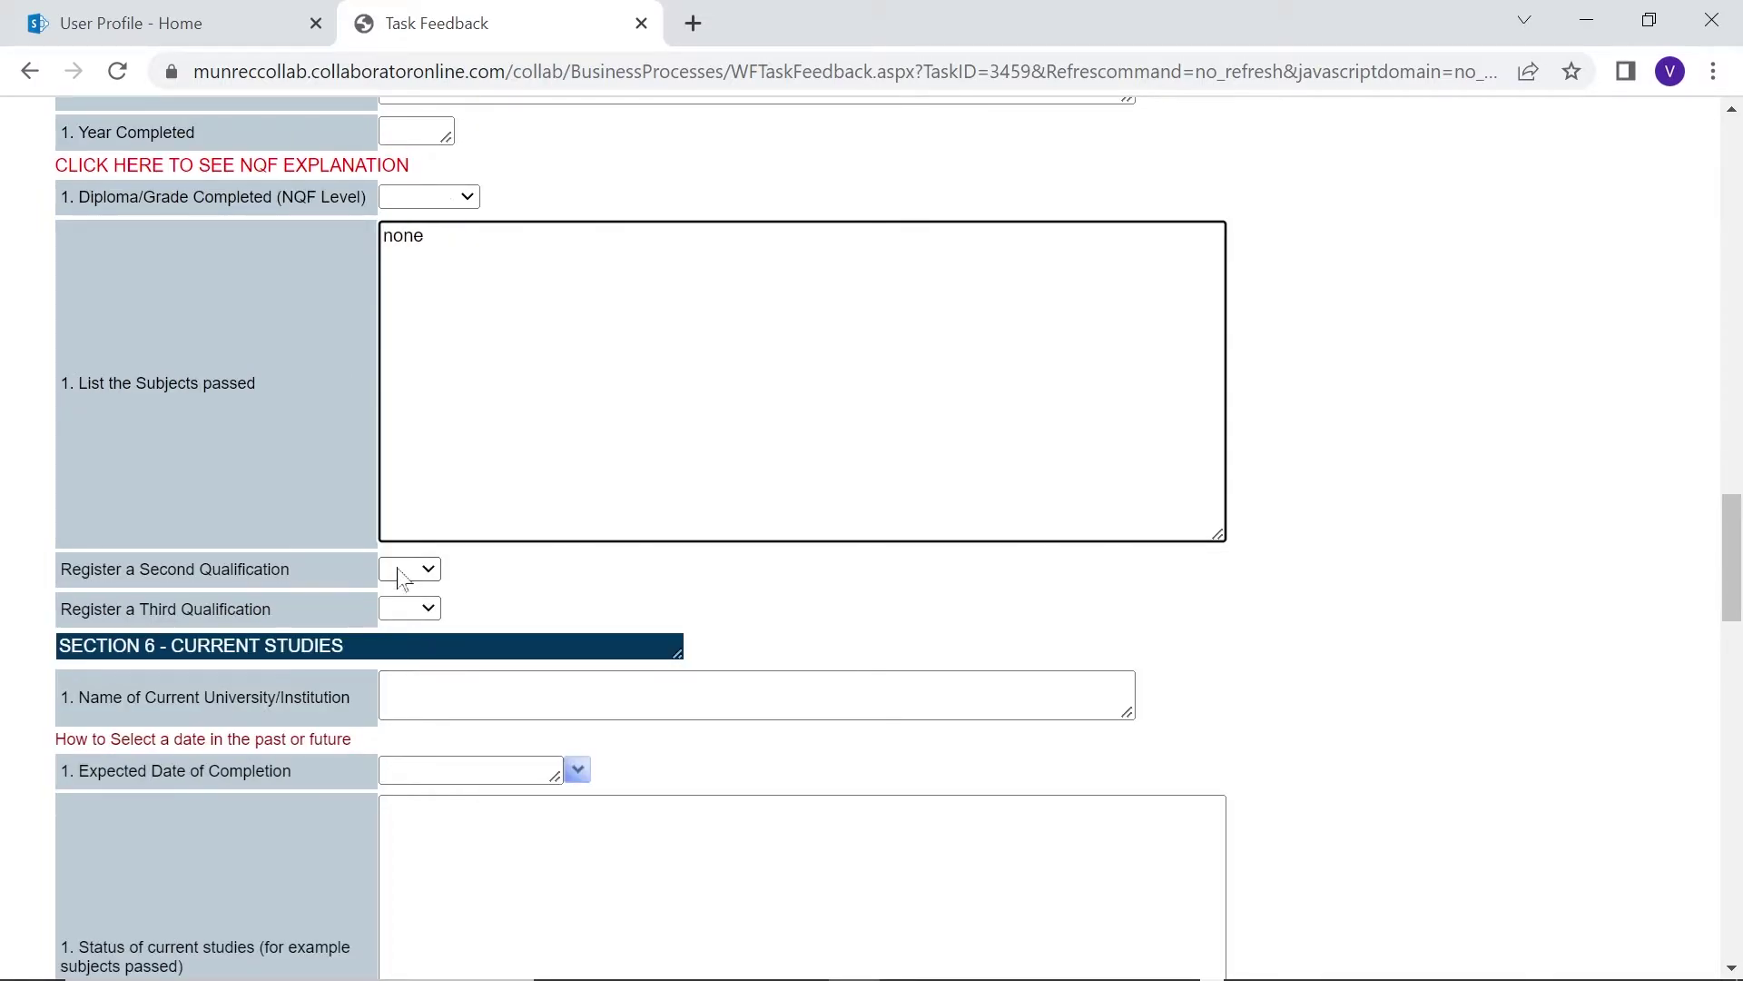
pyautogui.scroll(-3, 402, 576)
pyautogui.click(399, 419)
pyautogui.write('Unisa')
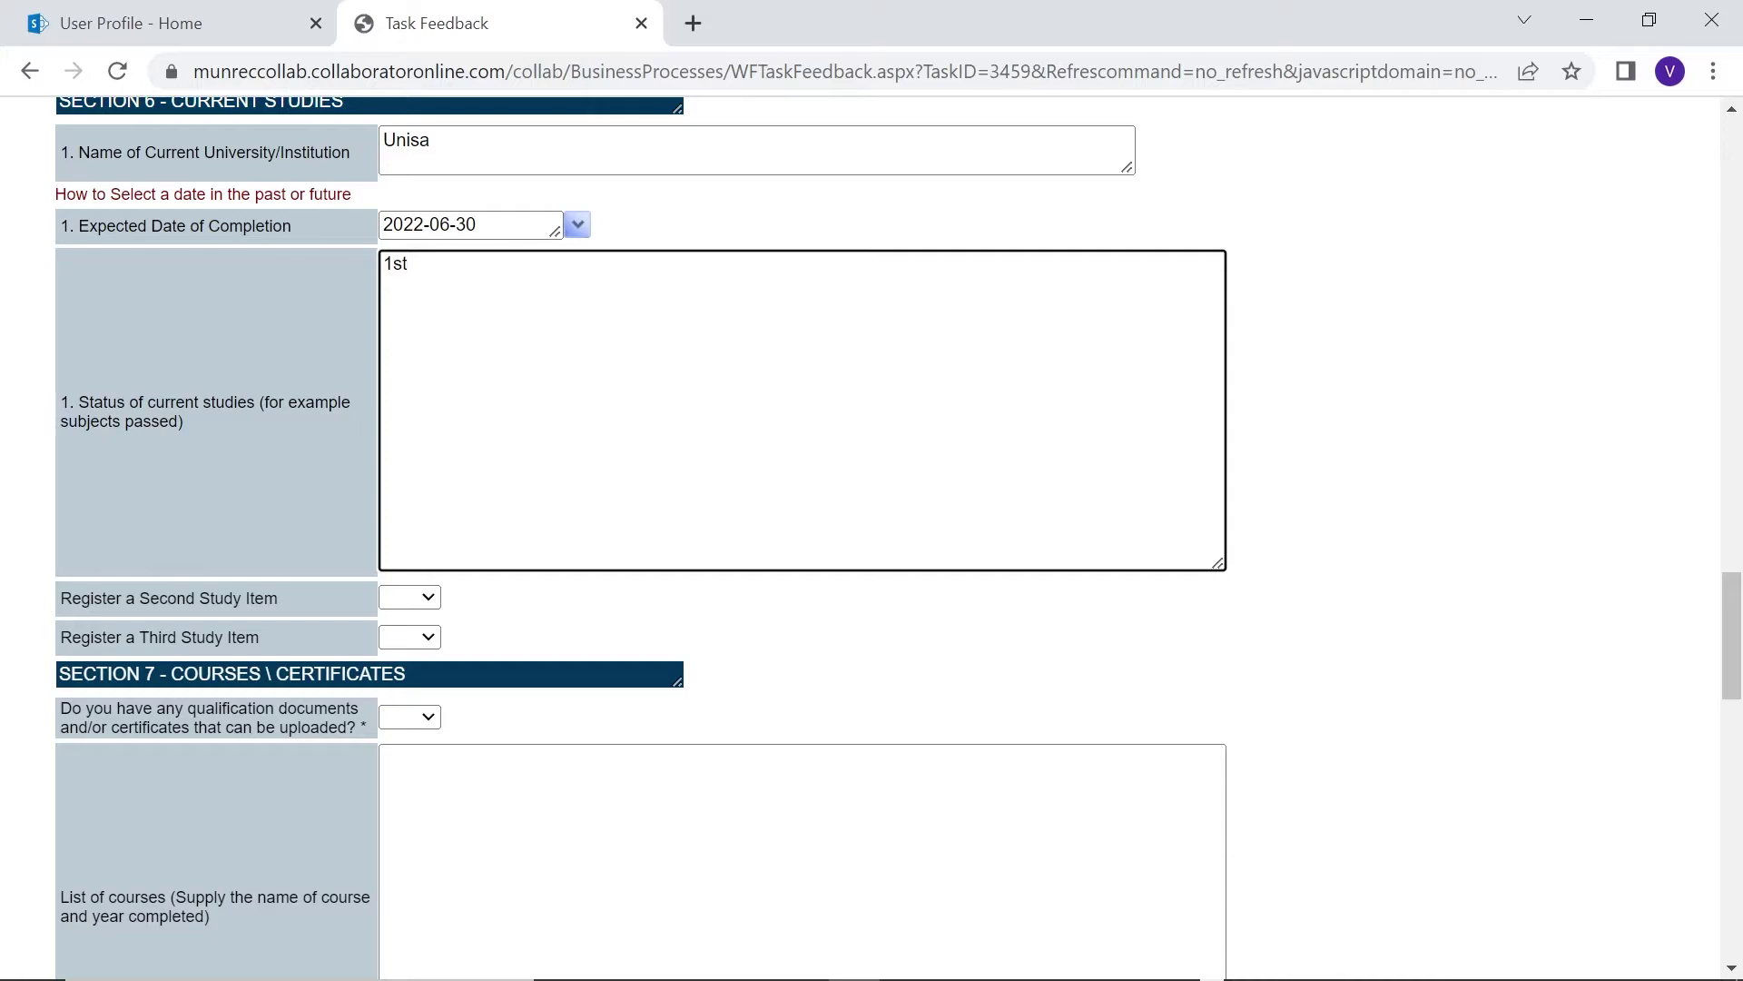
pyautogui.write('Year')
pyautogui.scroll(-1, 417, 463)
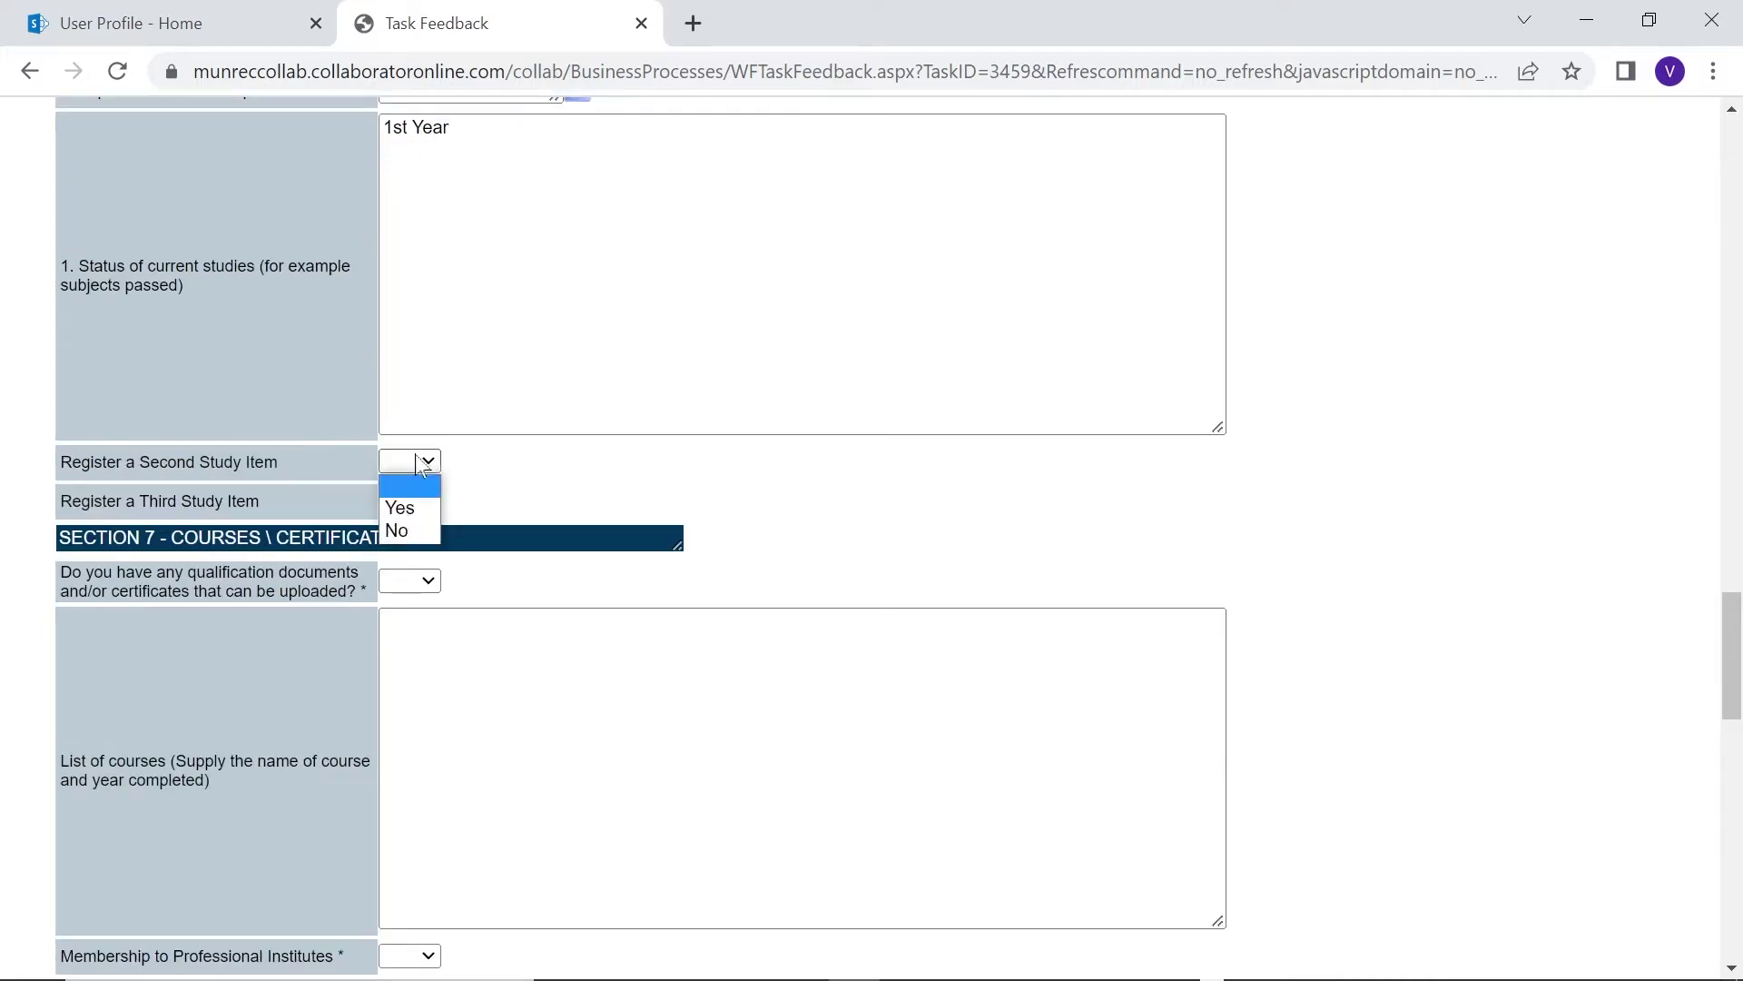
pyautogui.click(396, 530)
pyautogui.click(410, 501)
pyautogui.click(397, 568)
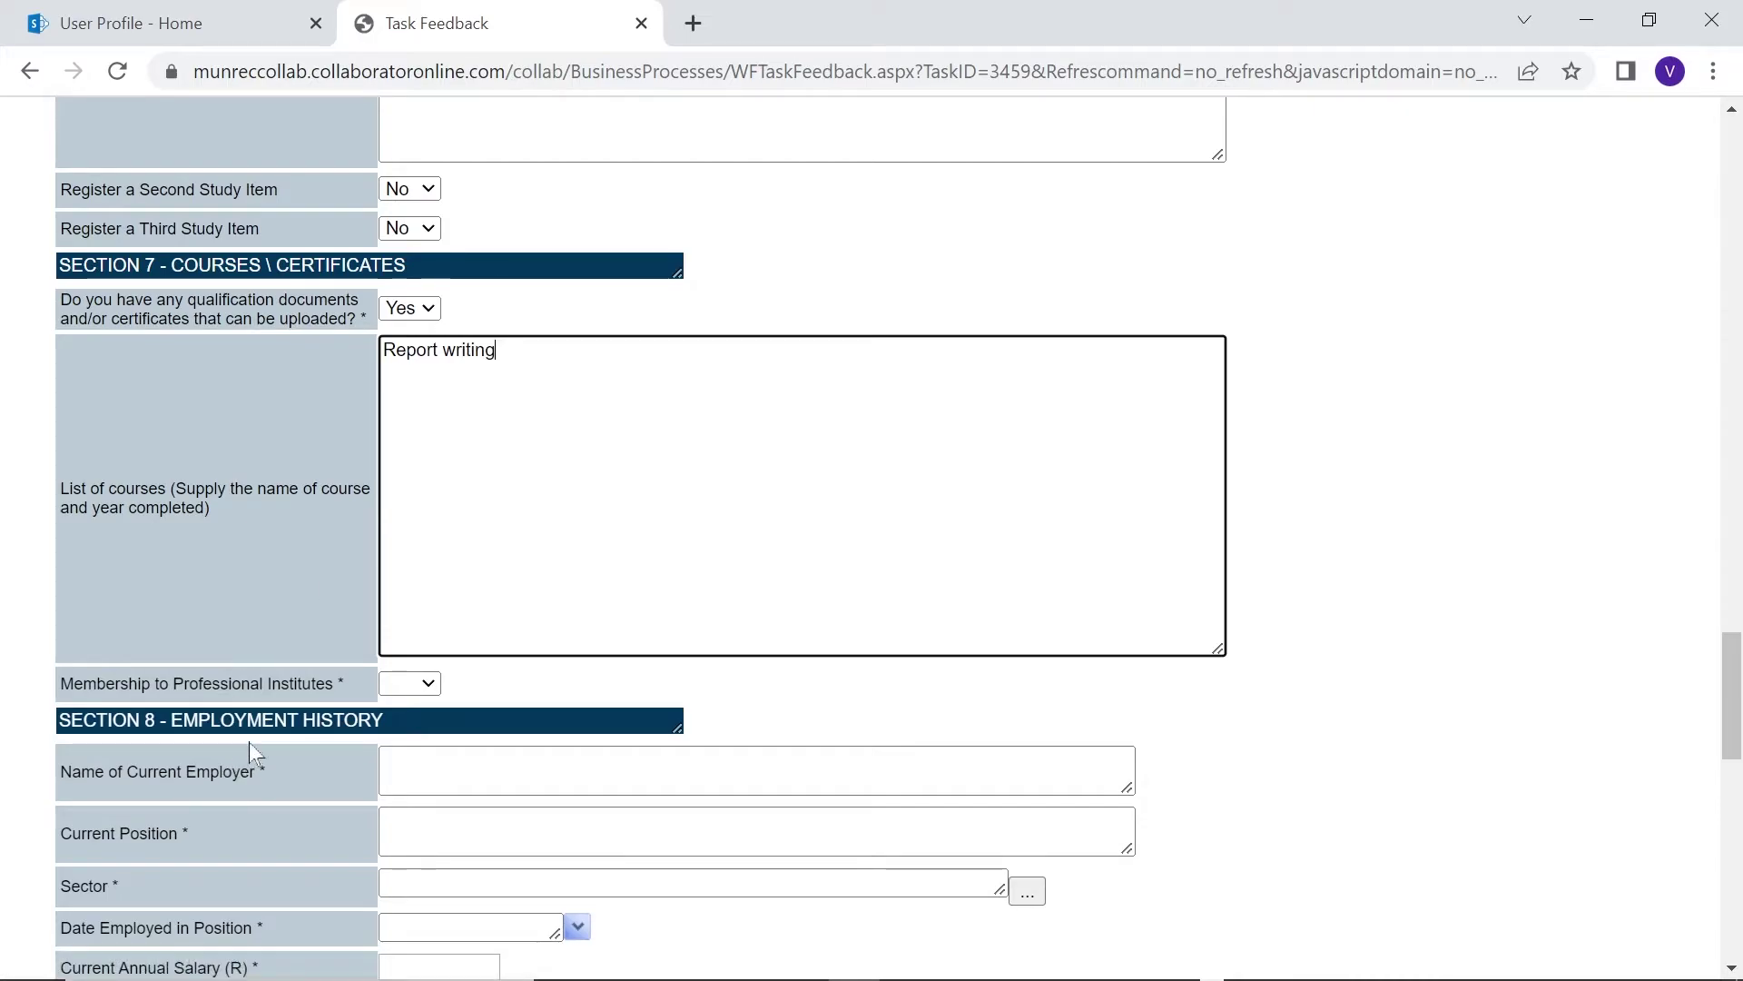
# Answer No to professional membership; enter employer Garden Route District Municipality, position Administrative assistant
pyautogui.scroll(-3, 248, 742)
pyautogui.click(409, 410)
pyautogui.click(427, 476)
pyautogui.click(426, 498)
pyautogui.scroll(-3, 427, 497)
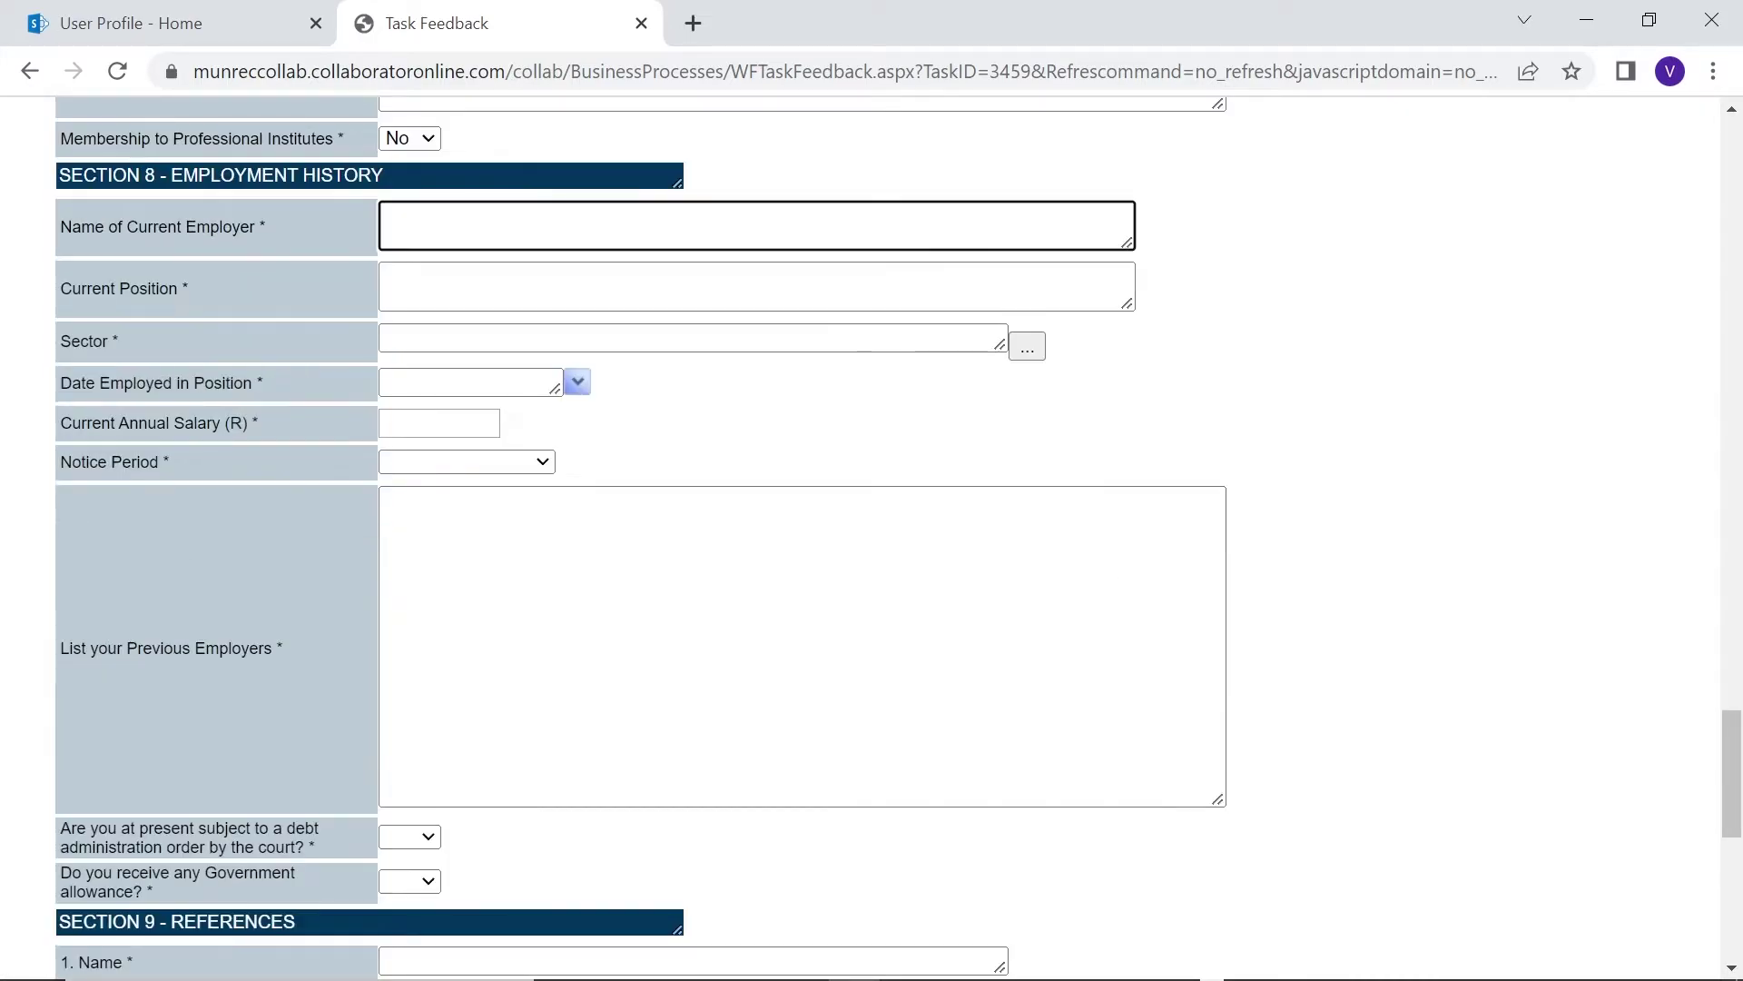
pyautogui.write('Garden Route District Municipality')
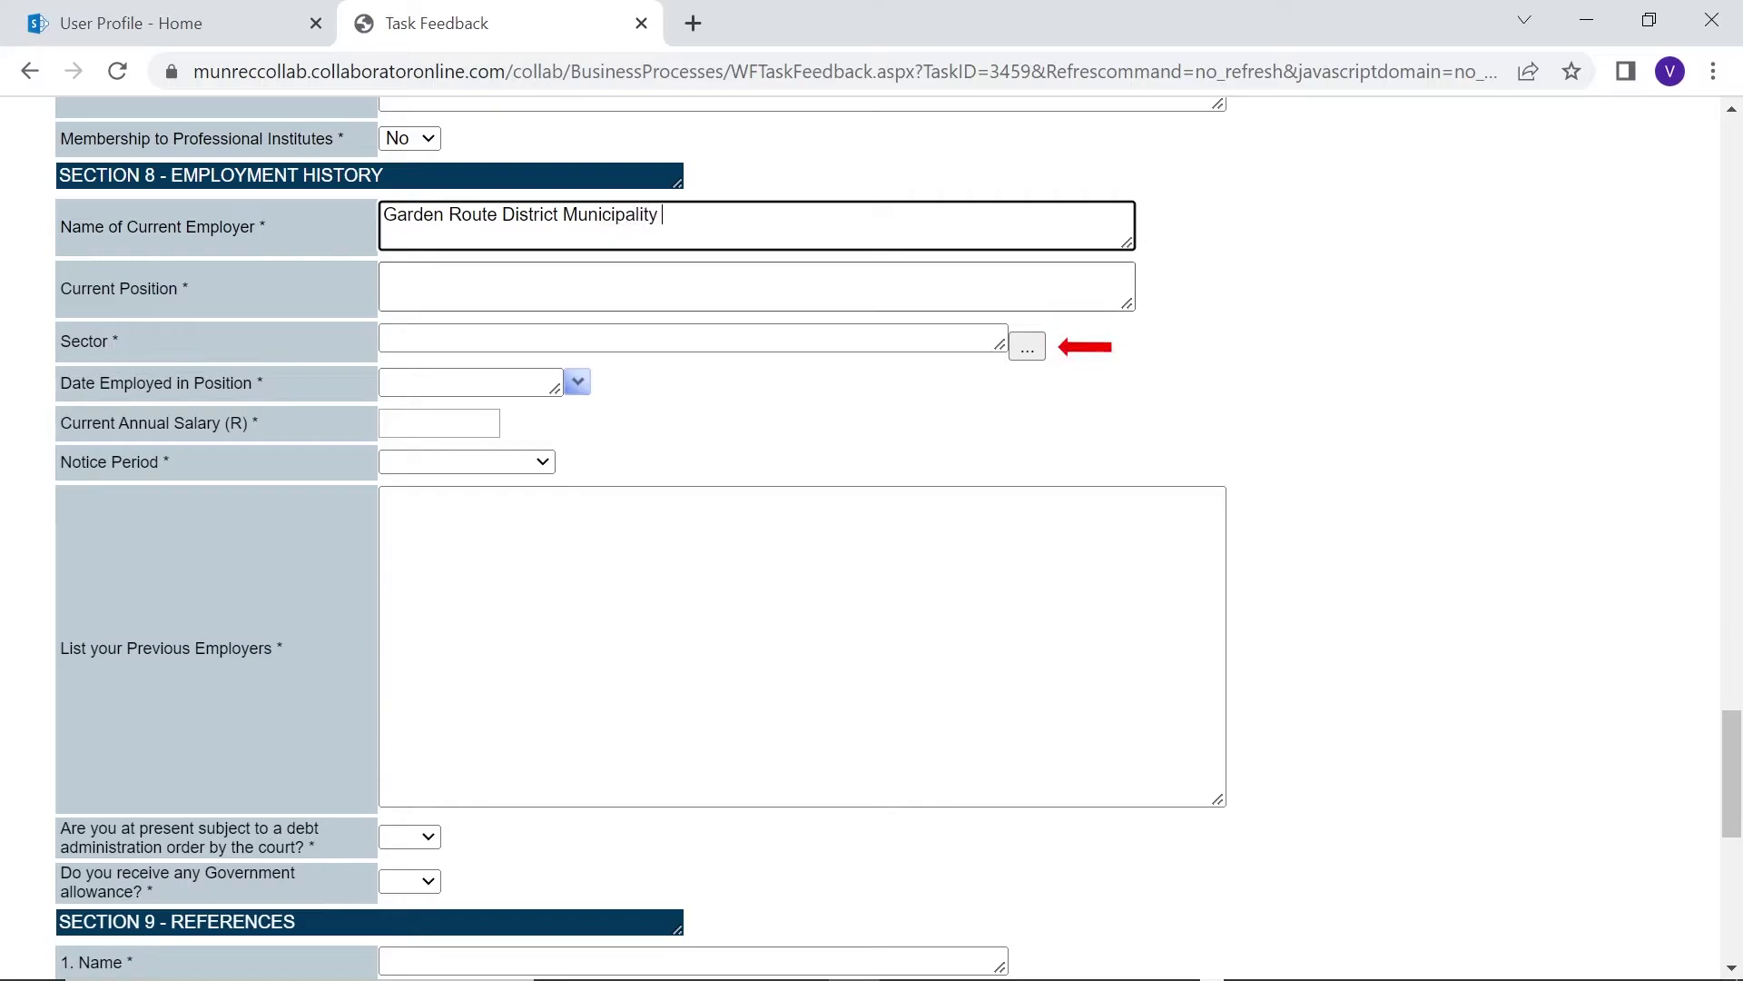
pyautogui.press('Tab')
pyautogui.write('Administrative assistant')
# Choose Government and Parastatals as the sector from page 2 of the sector list
pyautogui.press('Tab')
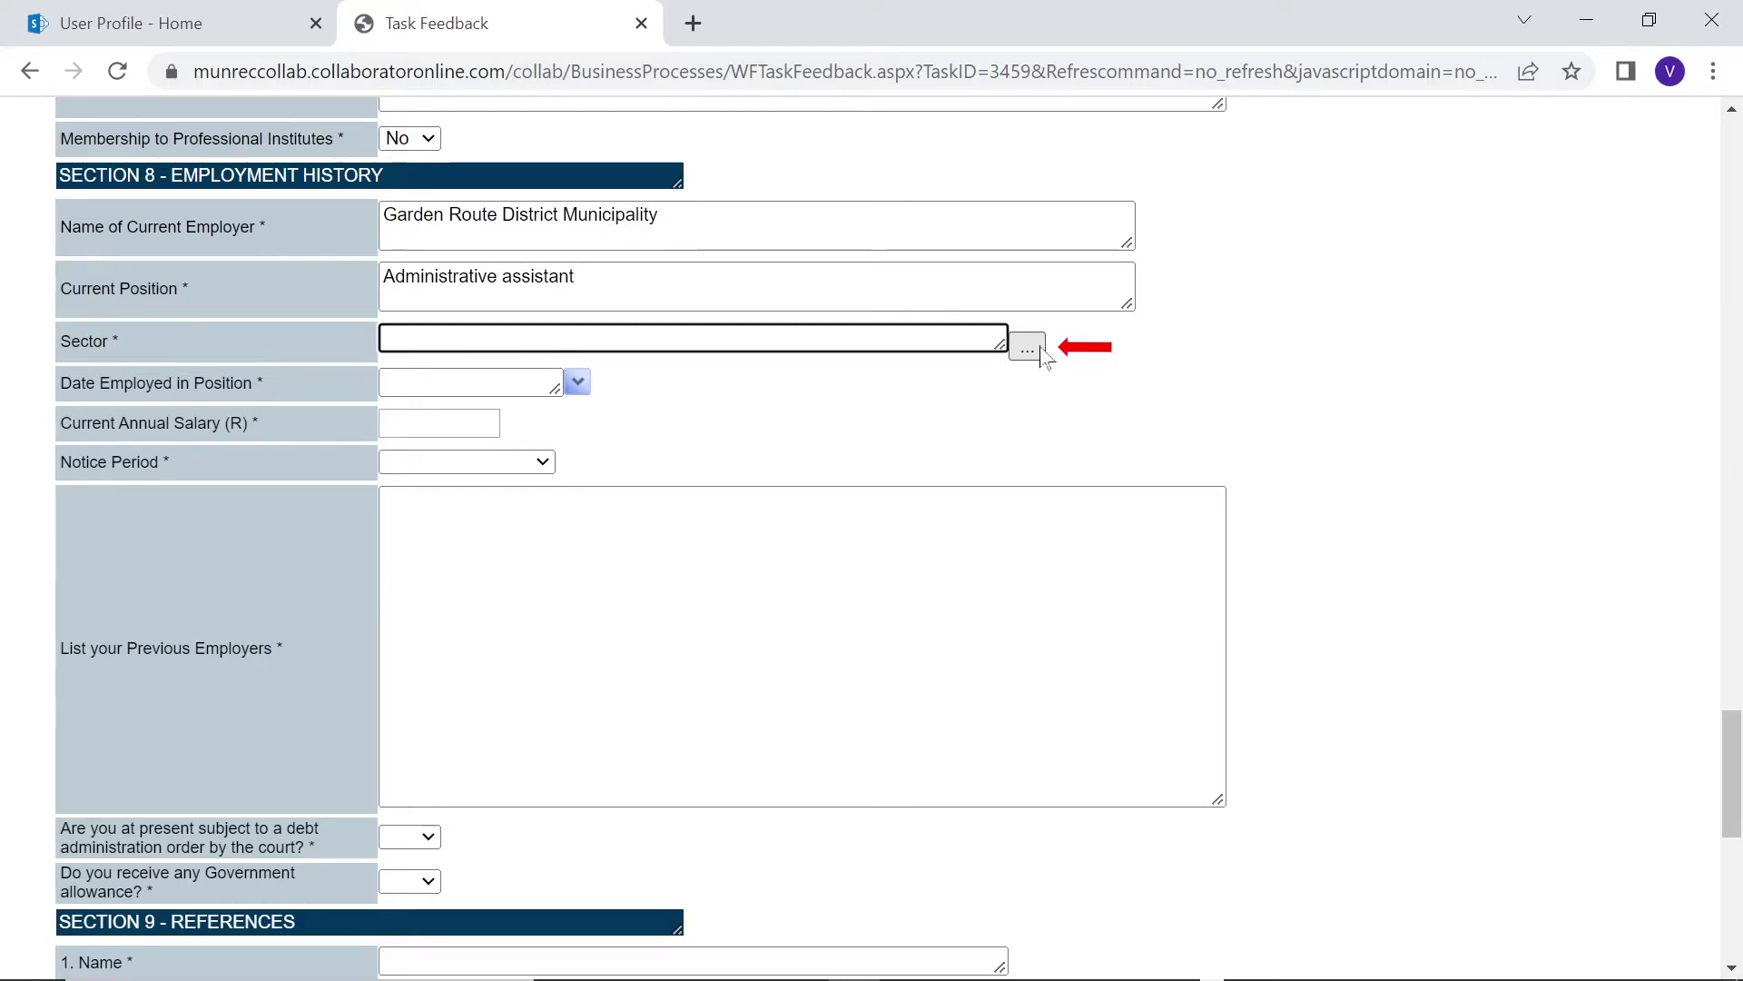
pyautogui.click(1027, 347)
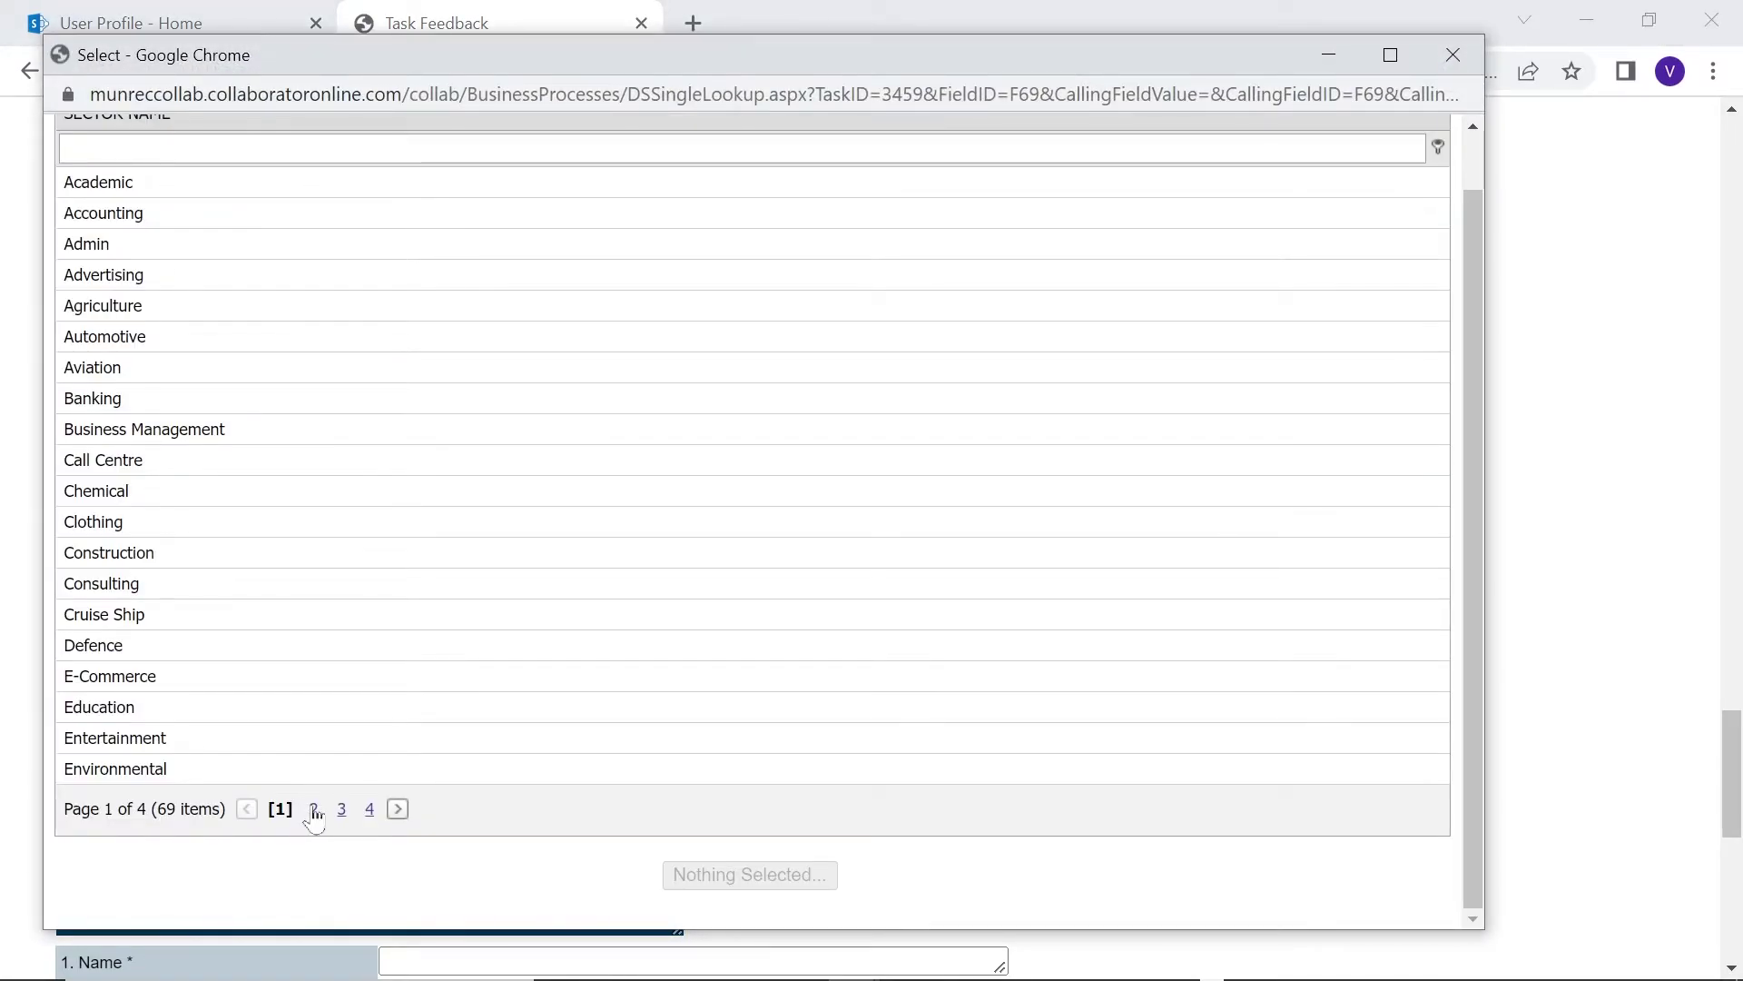
pyautogui.click(314, 809)
pyautogui.click(128, 309)
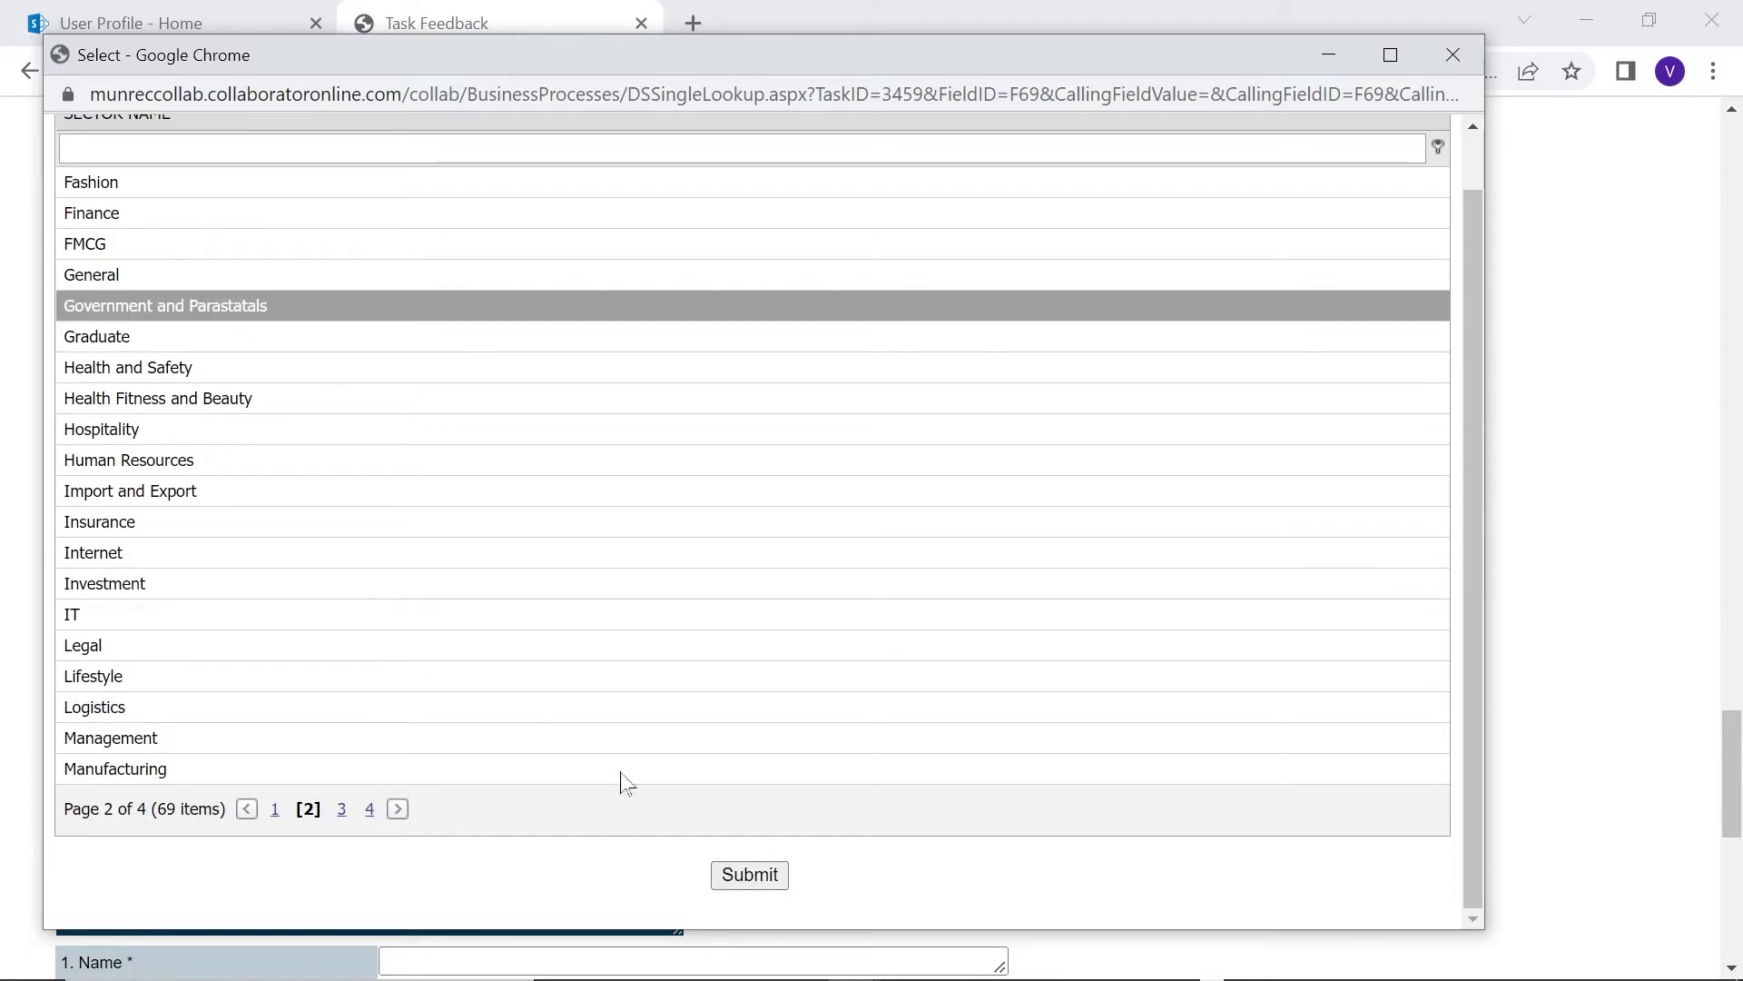
pyautogui.click(750, 879)
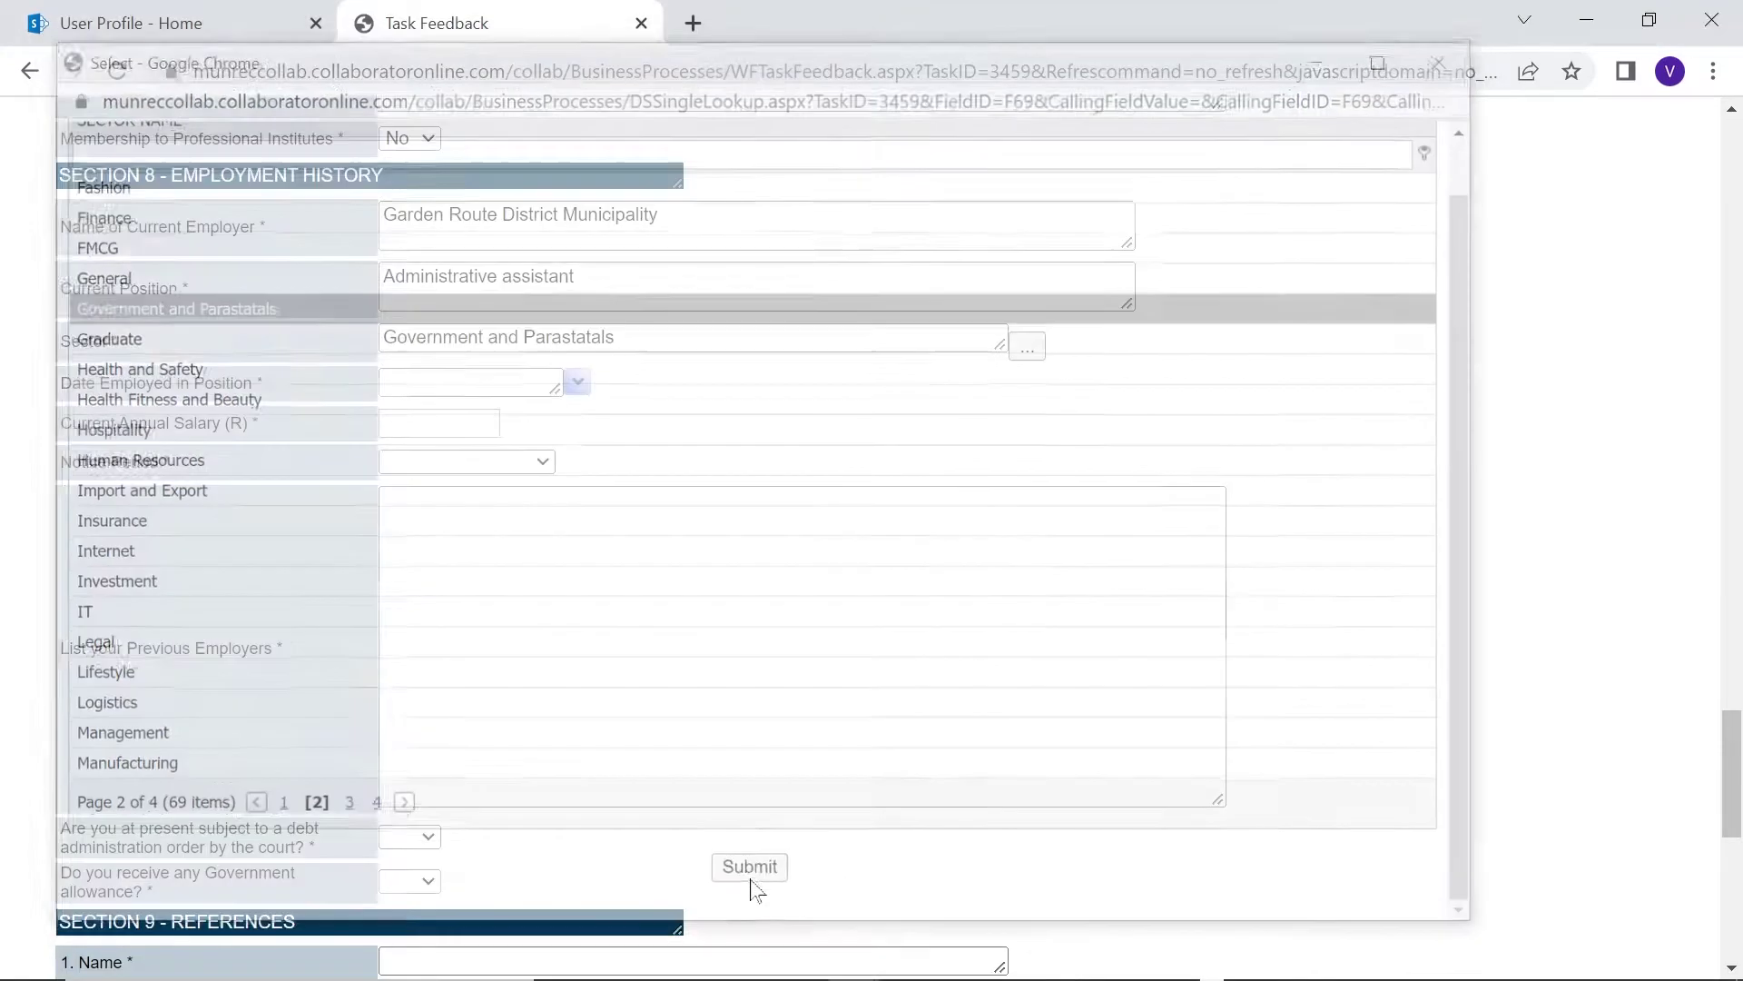
pyautogui.click(1027, 346)
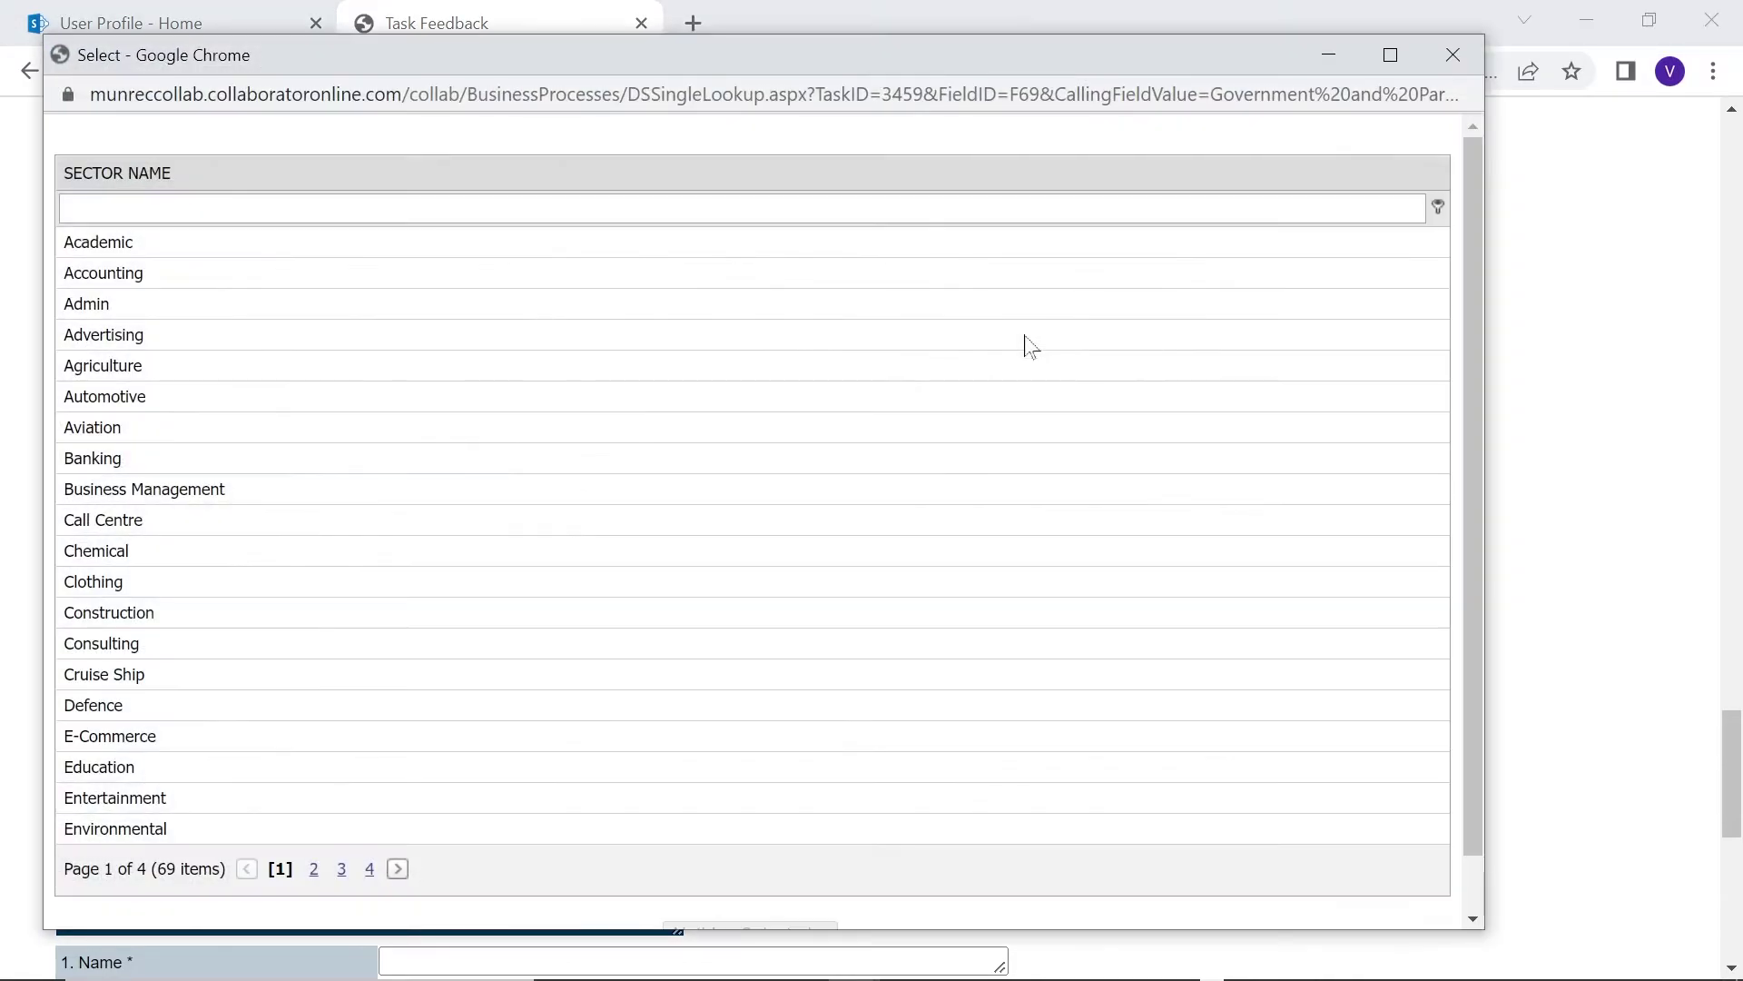
pyautogui.click(314, 870)
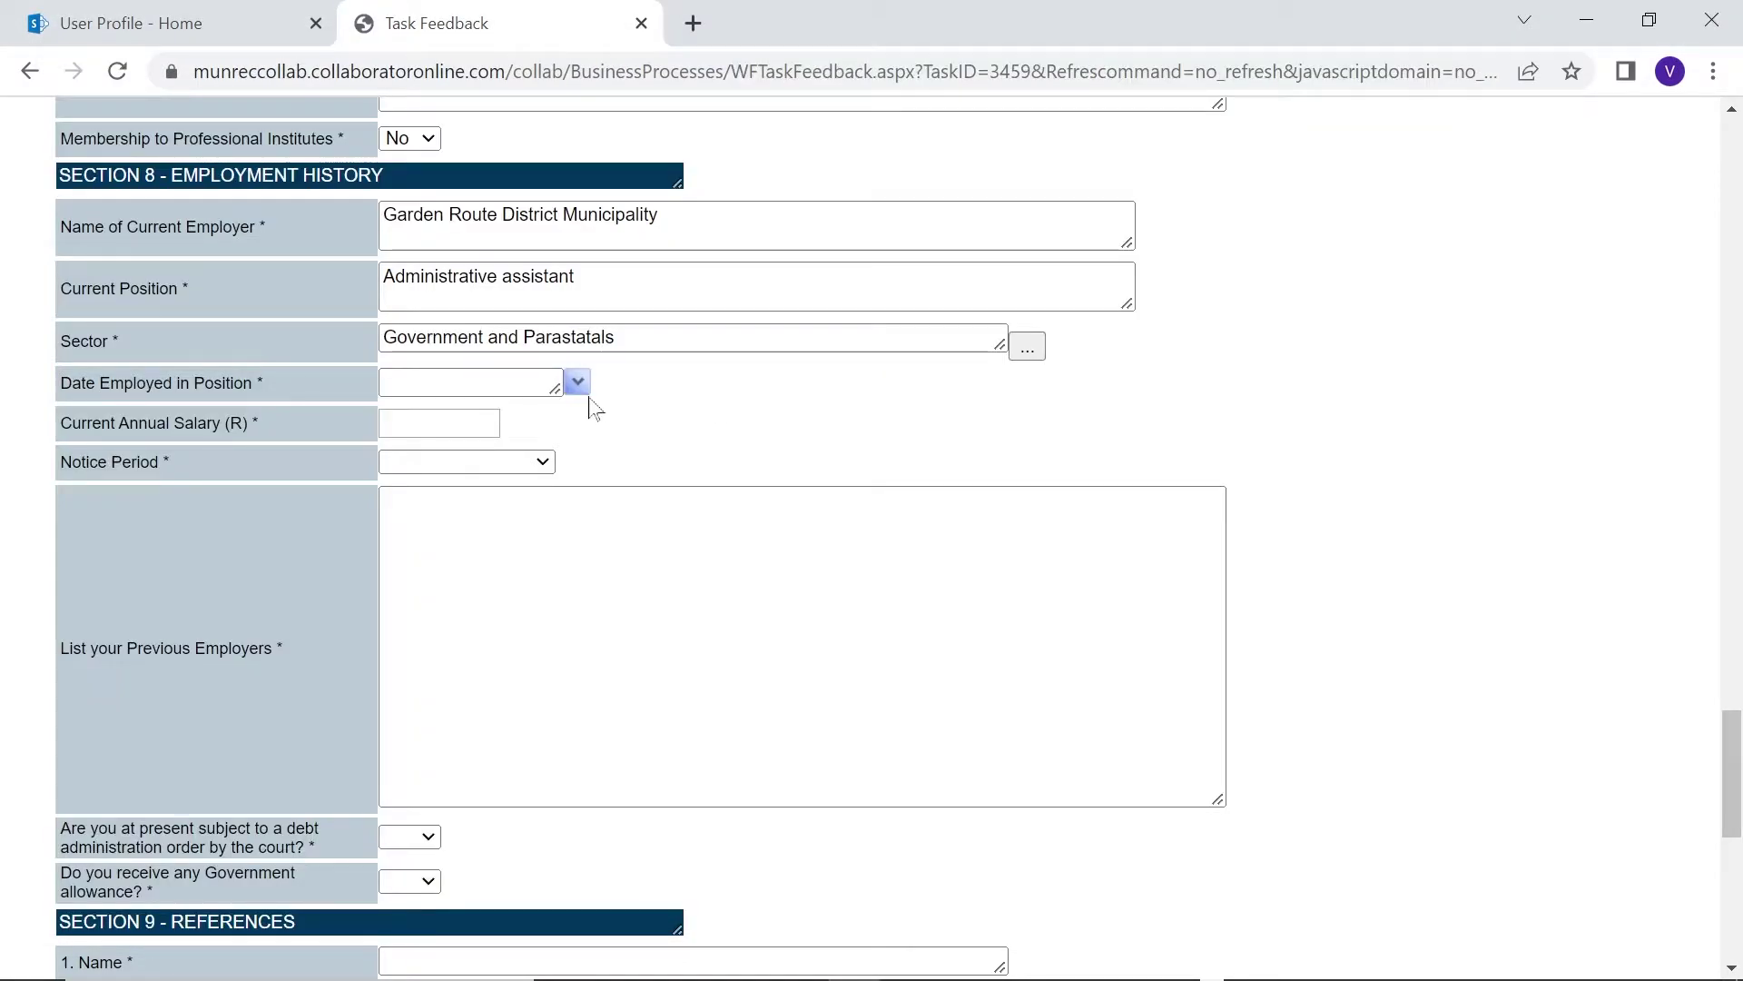
# Enter employment start date 2022-06-01, choose One Month notice, and open the debt-order answers
pyautogui.click(579, 383)
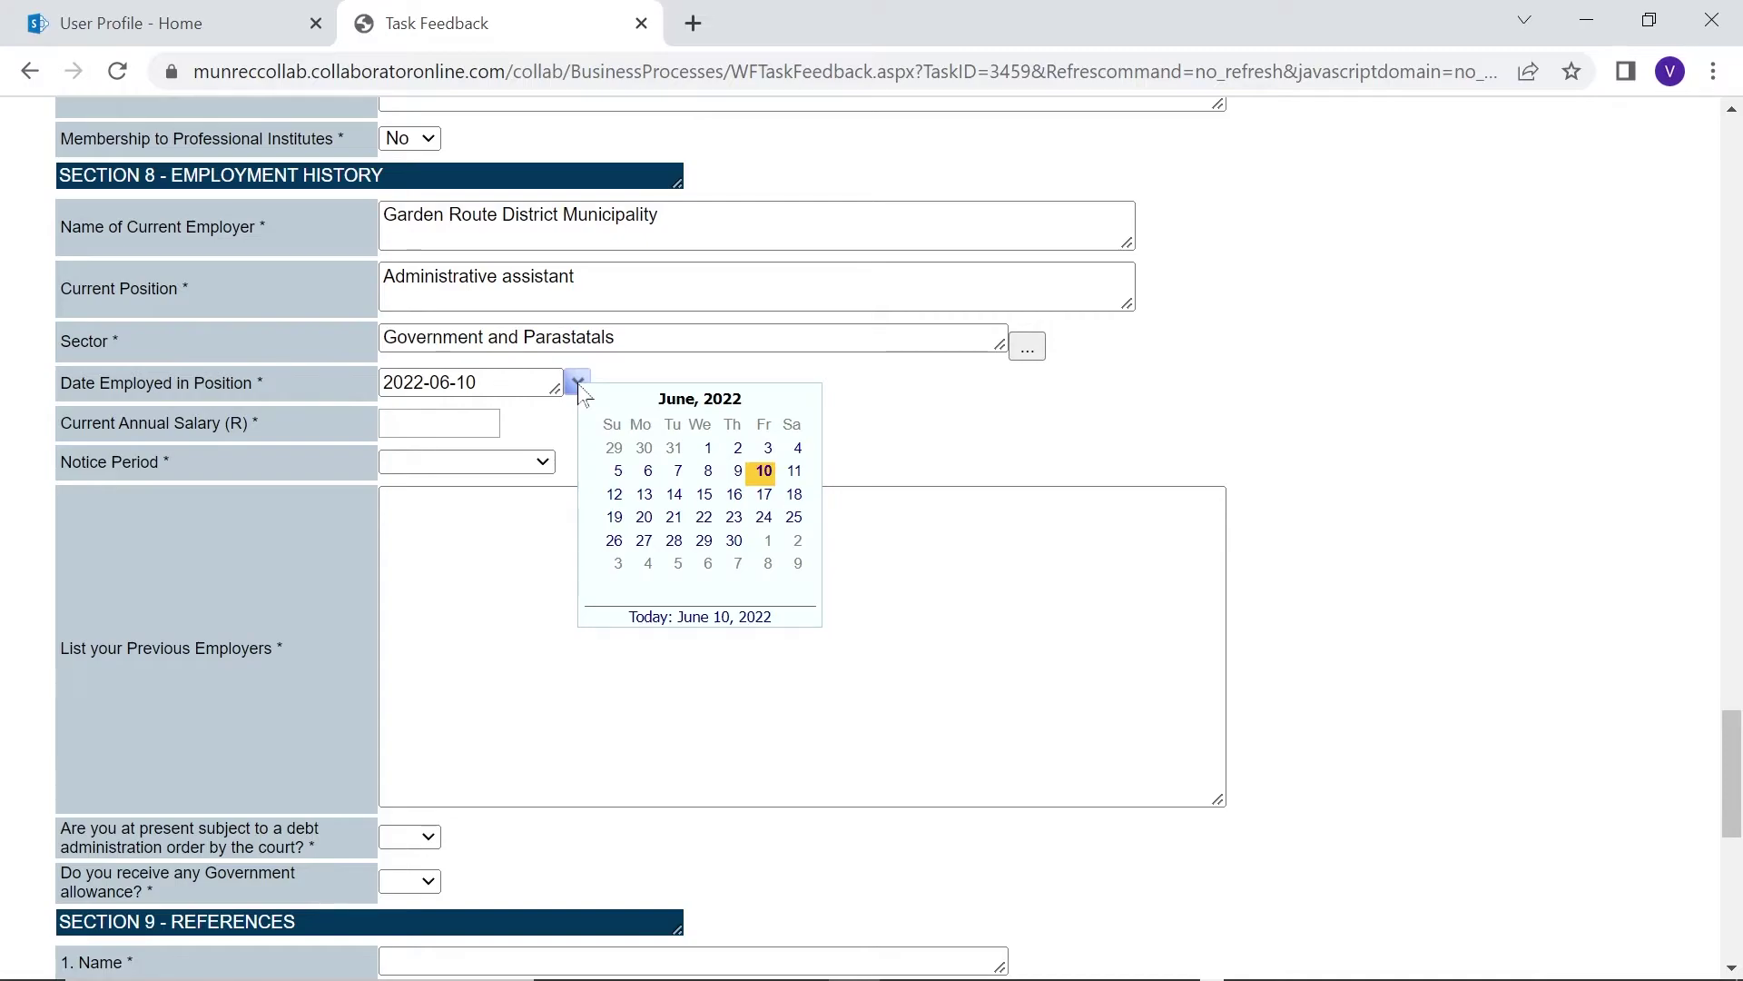
pyautogui.click(469, 461)
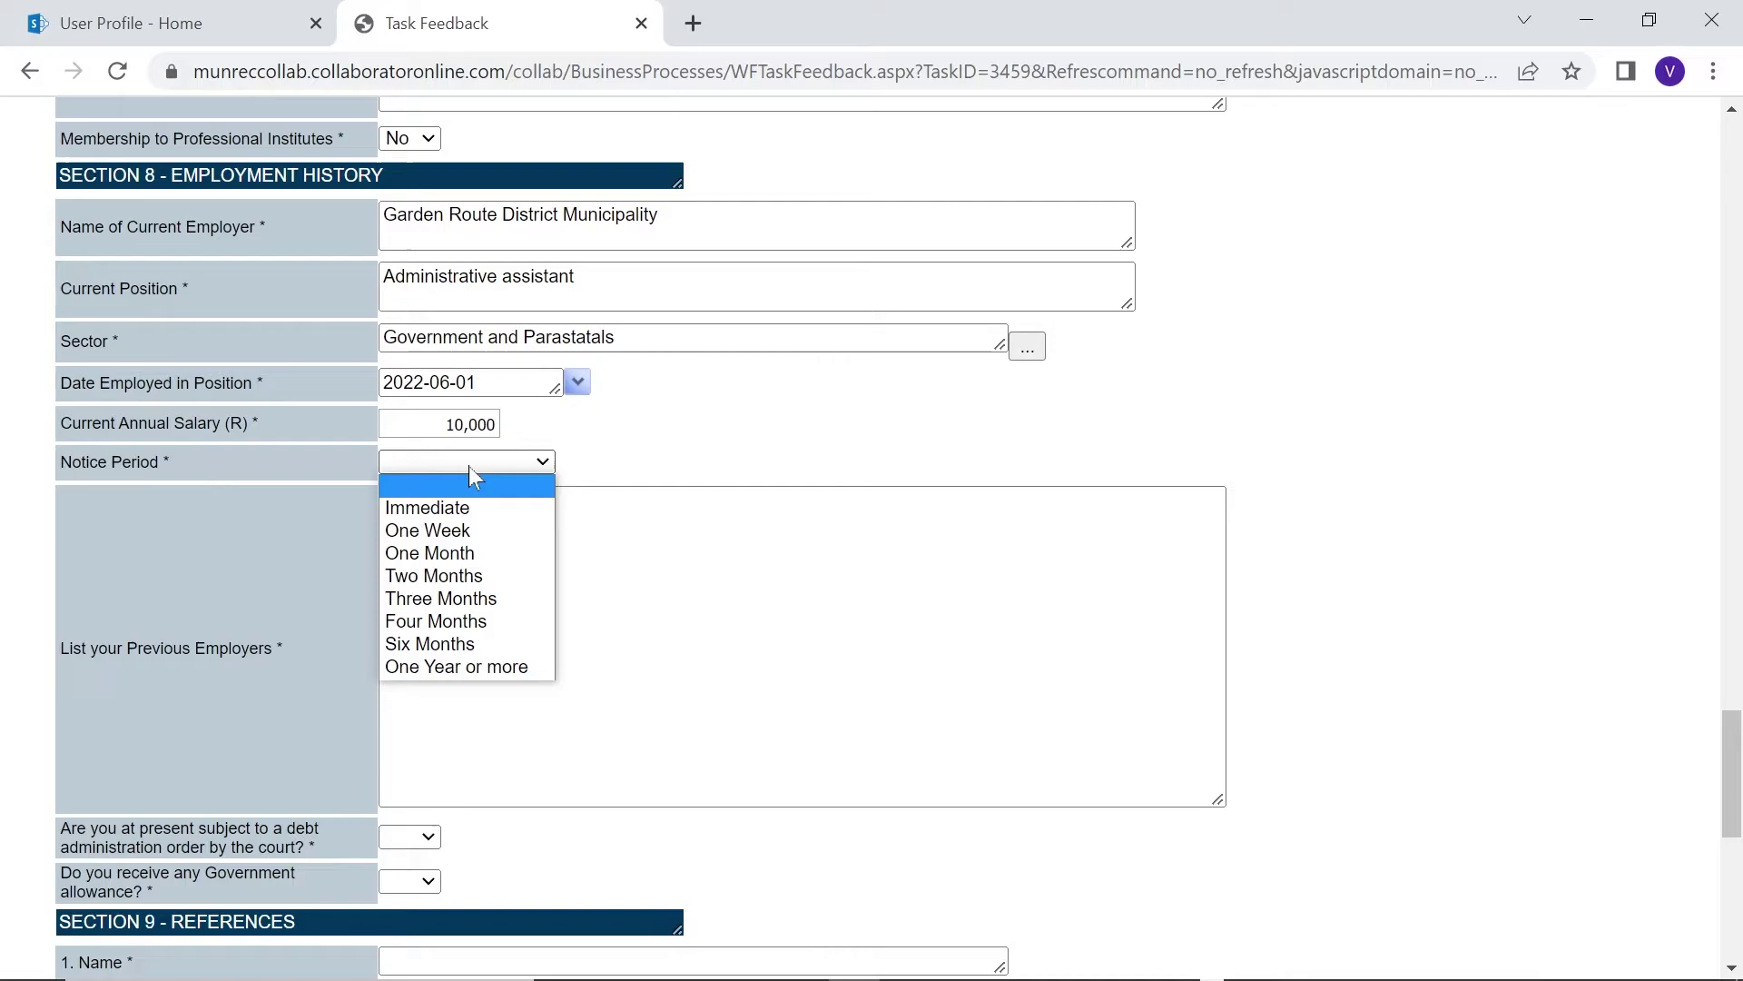
pyautogui.click(430, 553)
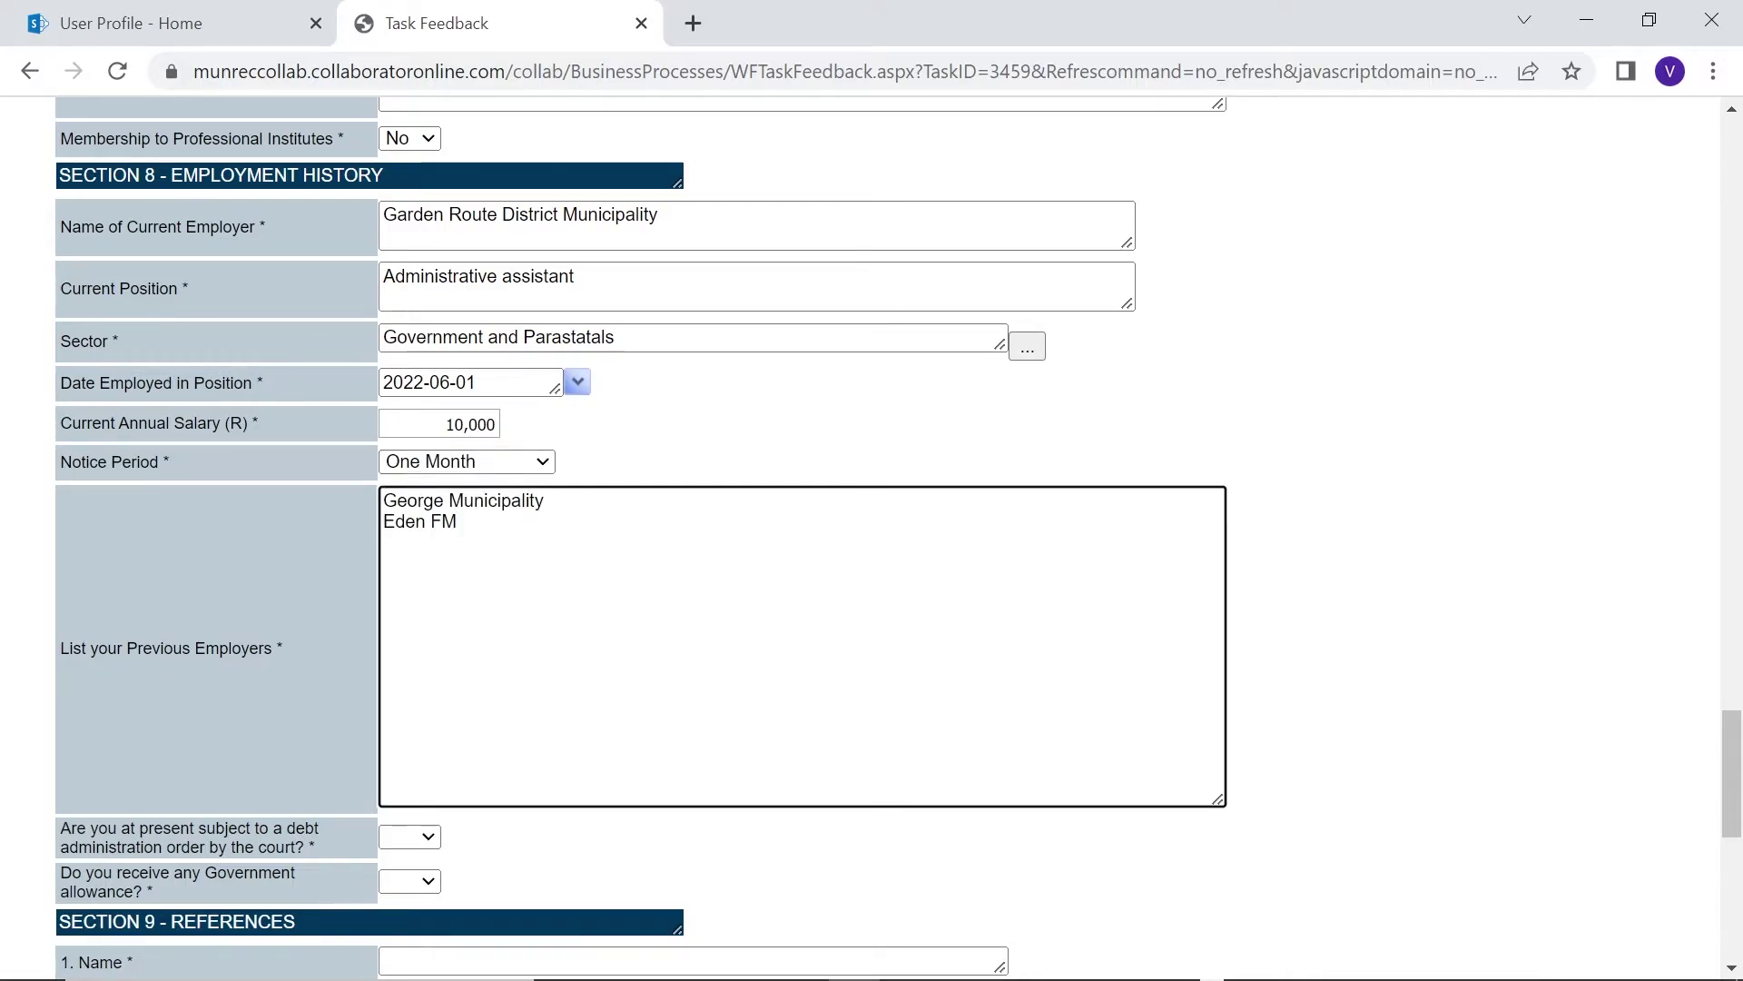
pyautogui.scroll(-3, 430, 572)
pyautogui.click(427, 565)
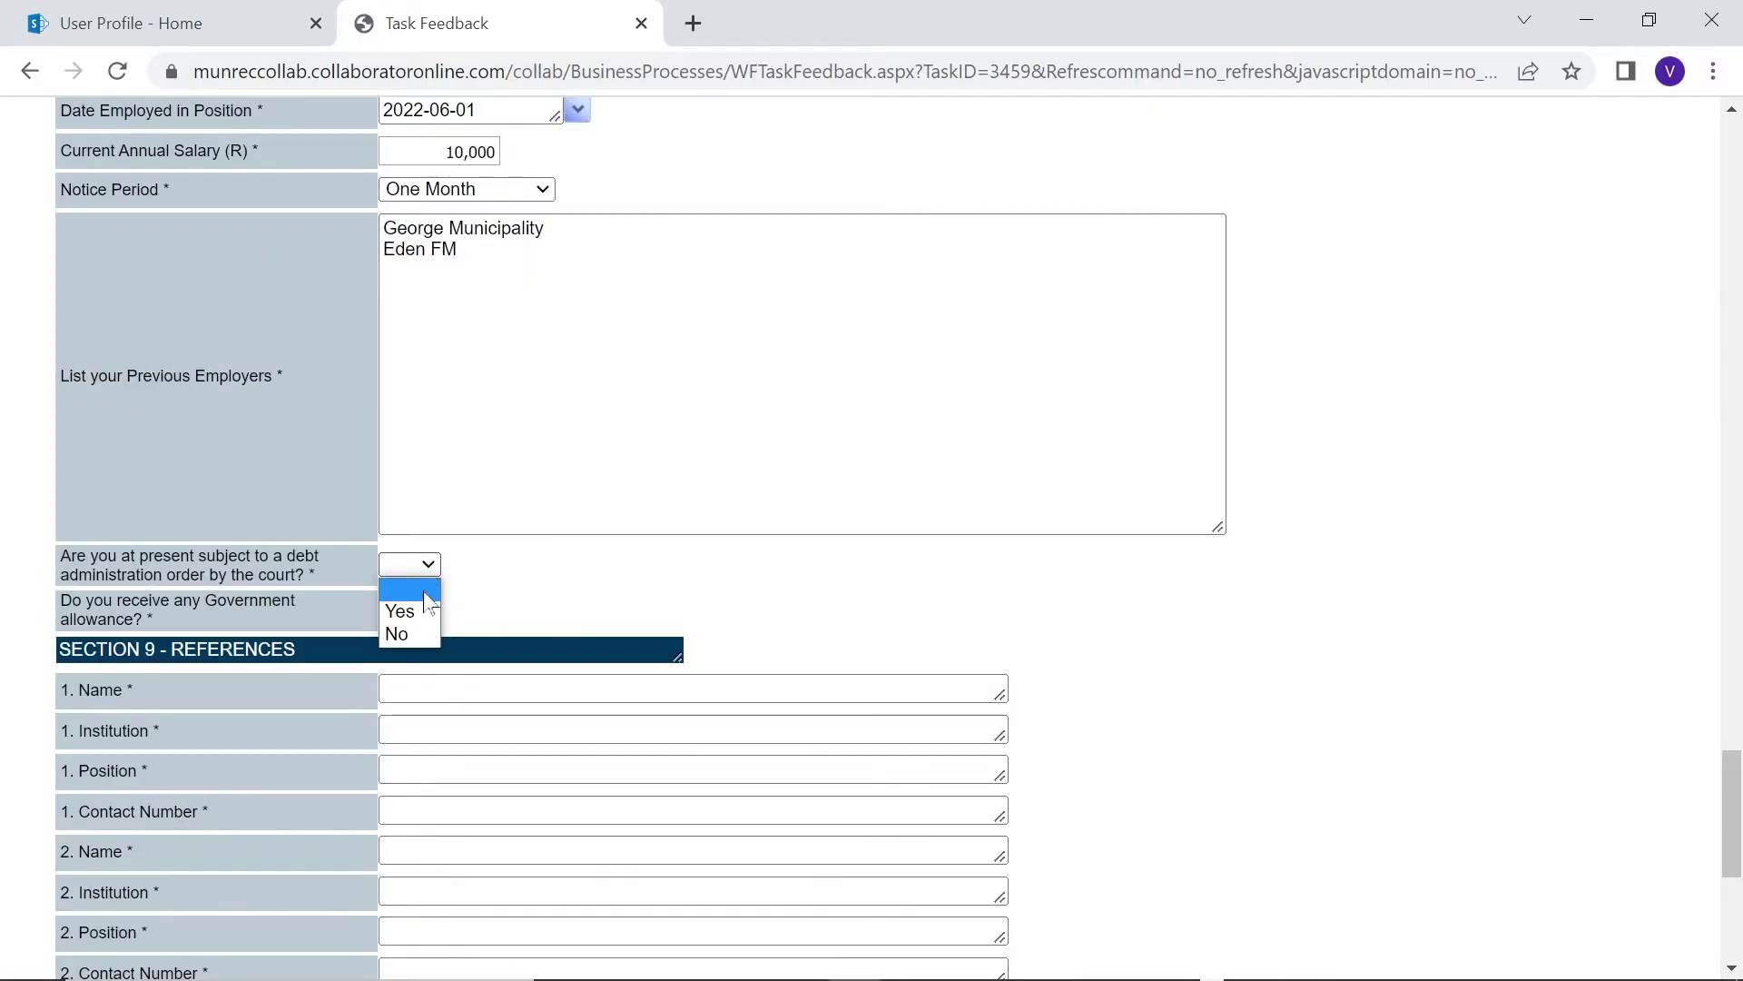
# Answer No to the debt order question and enter the first reference's name, GRDM, Practiotioner and contact number
pyautogui.click(428, 640)
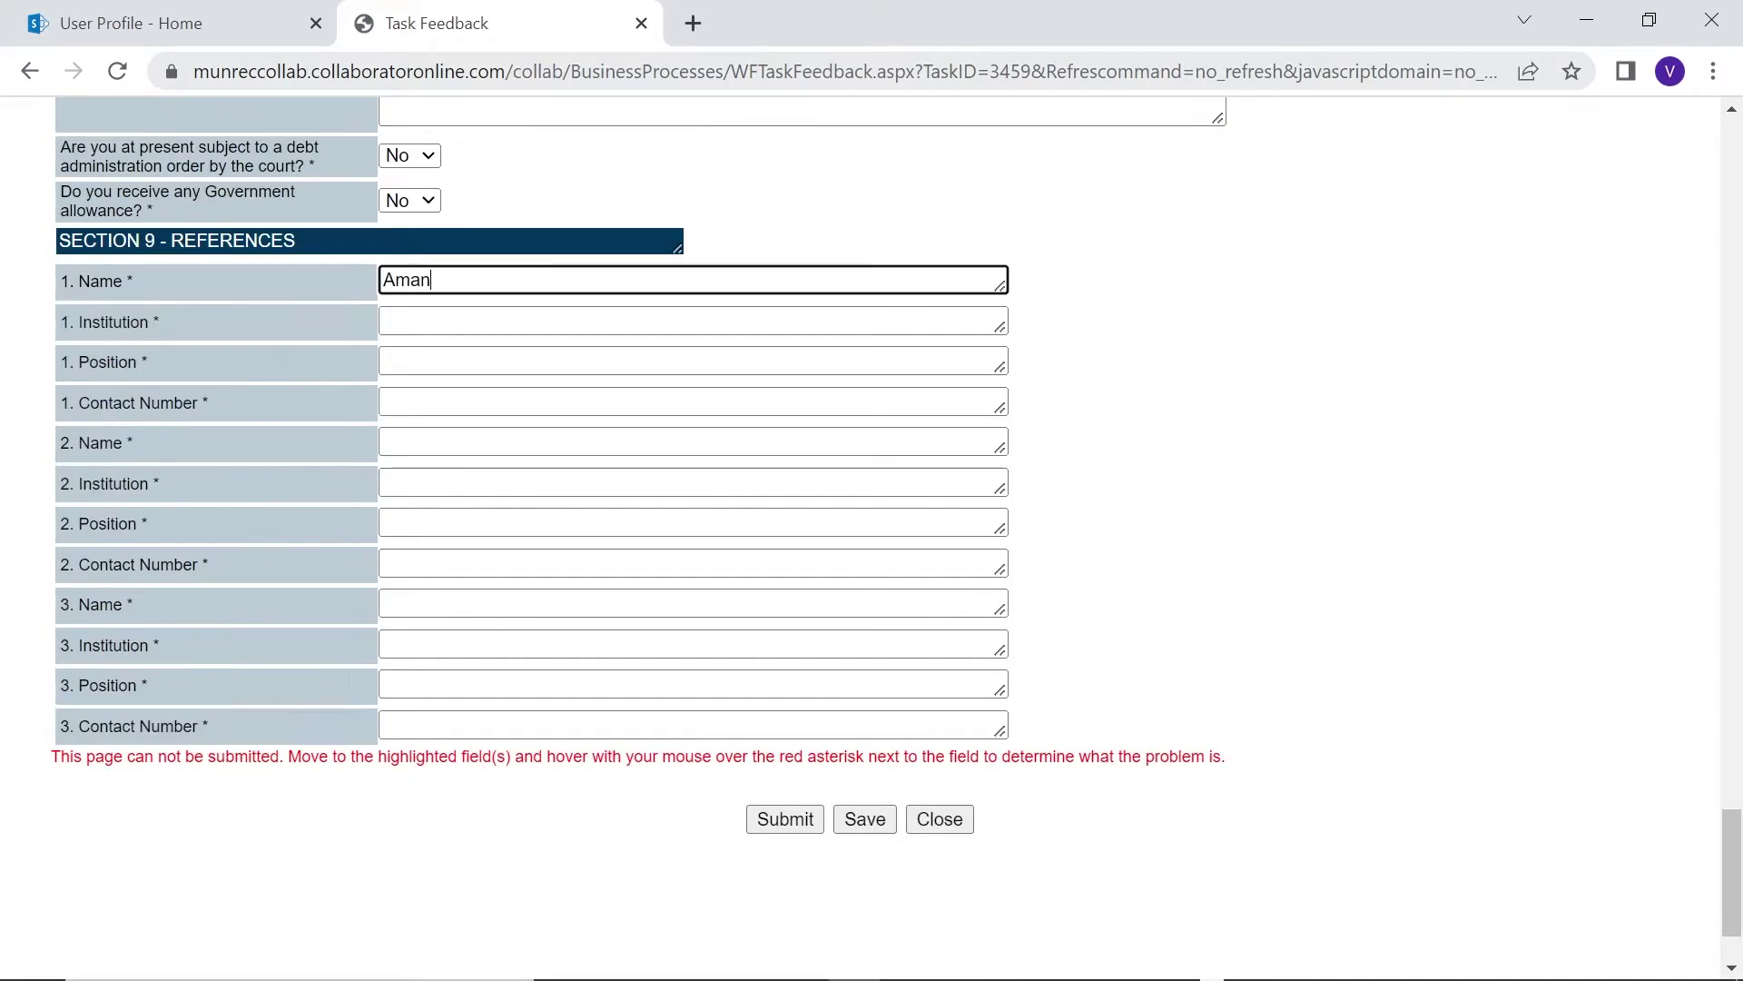
pyautogui.press('Tab')
pyautogui.write('GRDM')
pyautogui.press('Tab')
pyautogui.write('Practio')
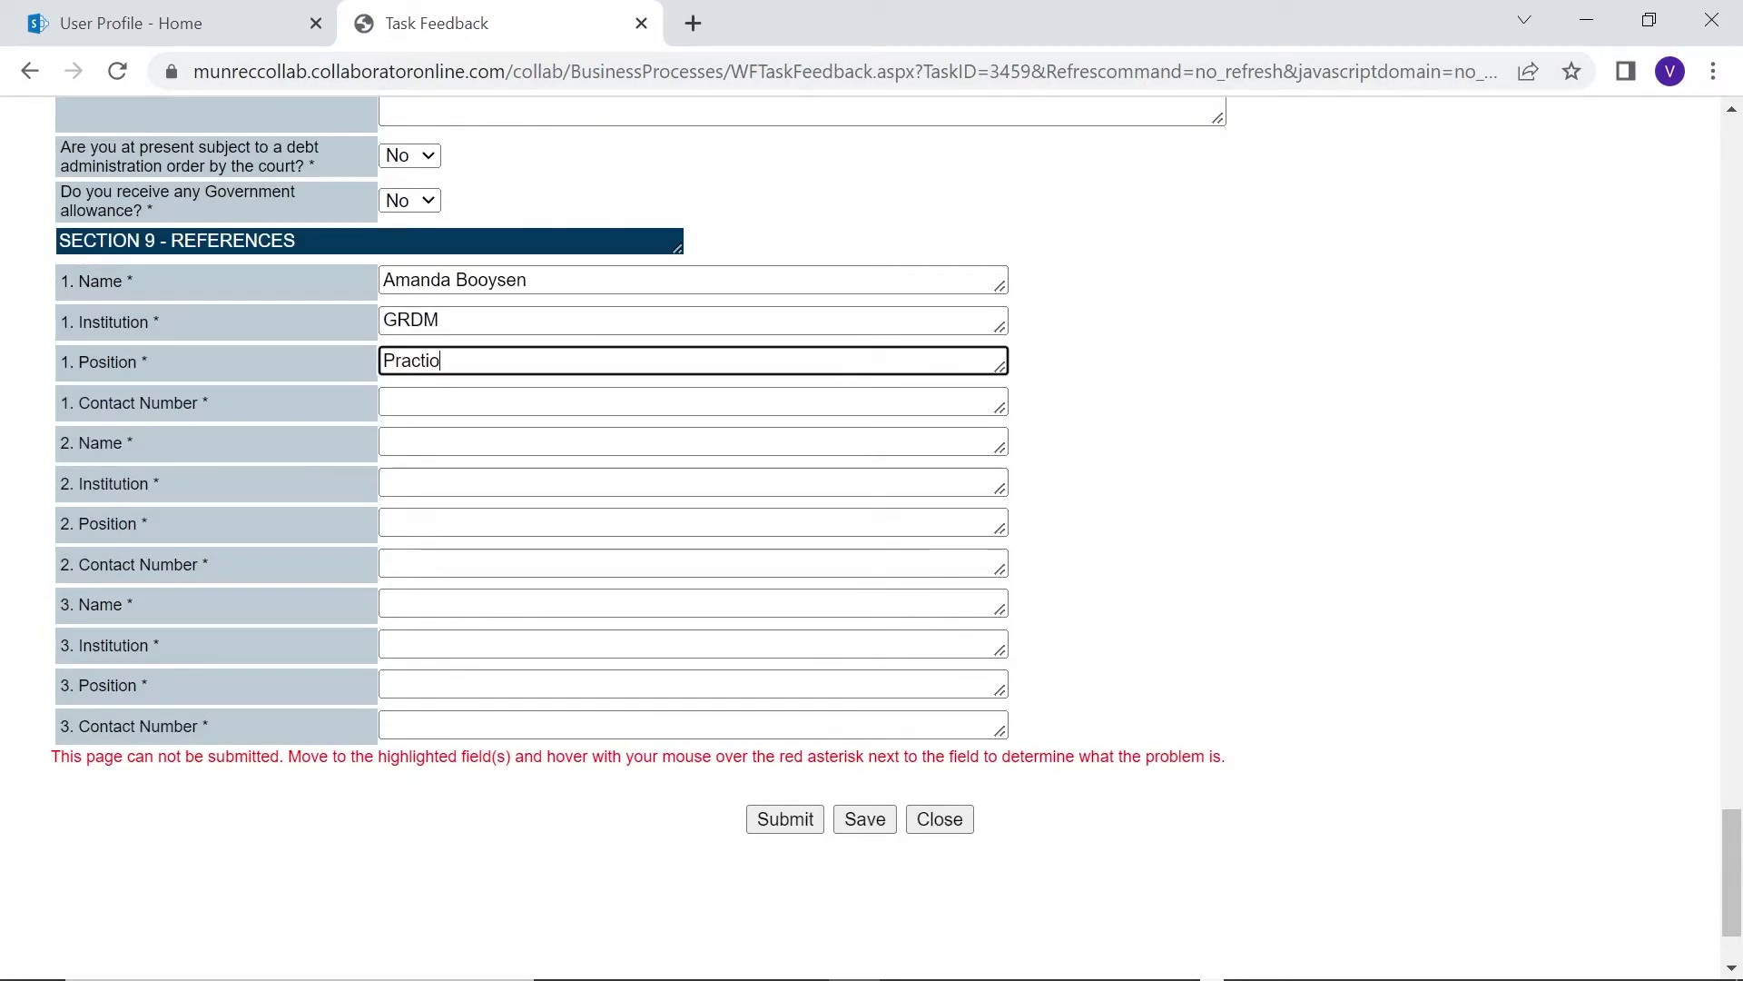
pyautogui.write('tioner')
pyautogui.press('Tab')
# Enter the second reference's name, institution GRDM, position Ass. HR Manager and contact number
pyautogui.press('Tab')
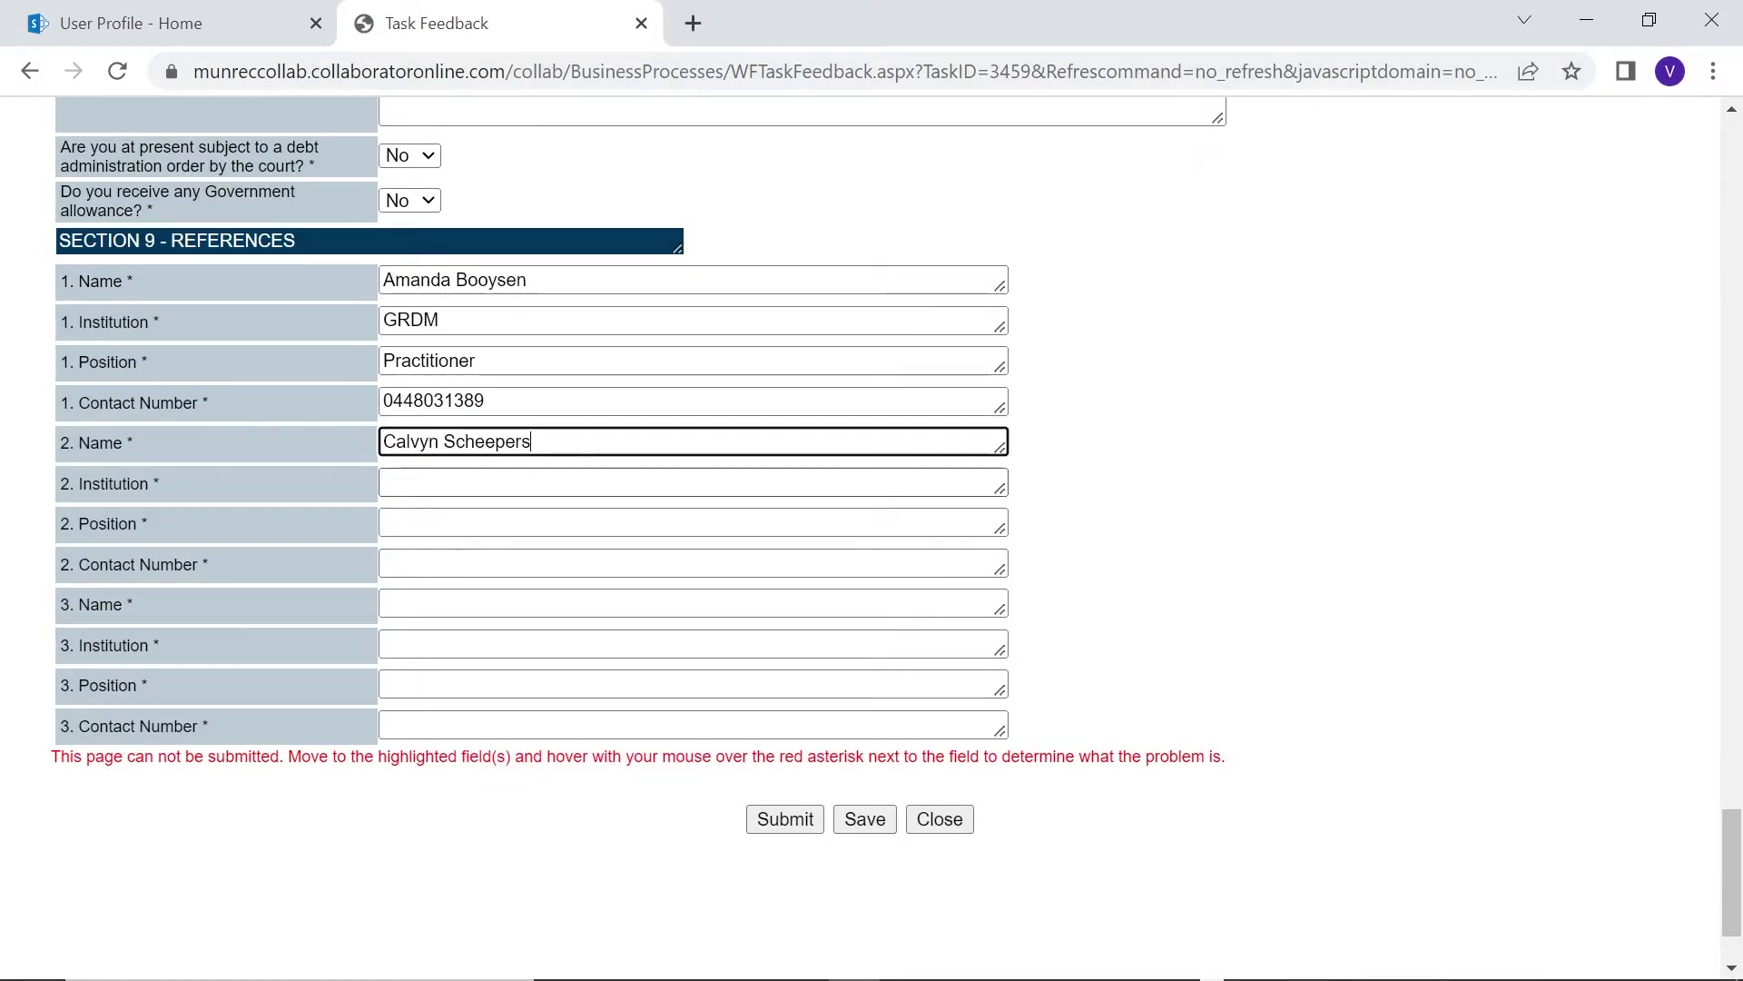
pyautogui.press('Tab')
pyautogui.write('GRDM')
pyautogui.press('Tab')
pyautogui.write('Ass. HR Manager')
pyautogui.press('Tab')
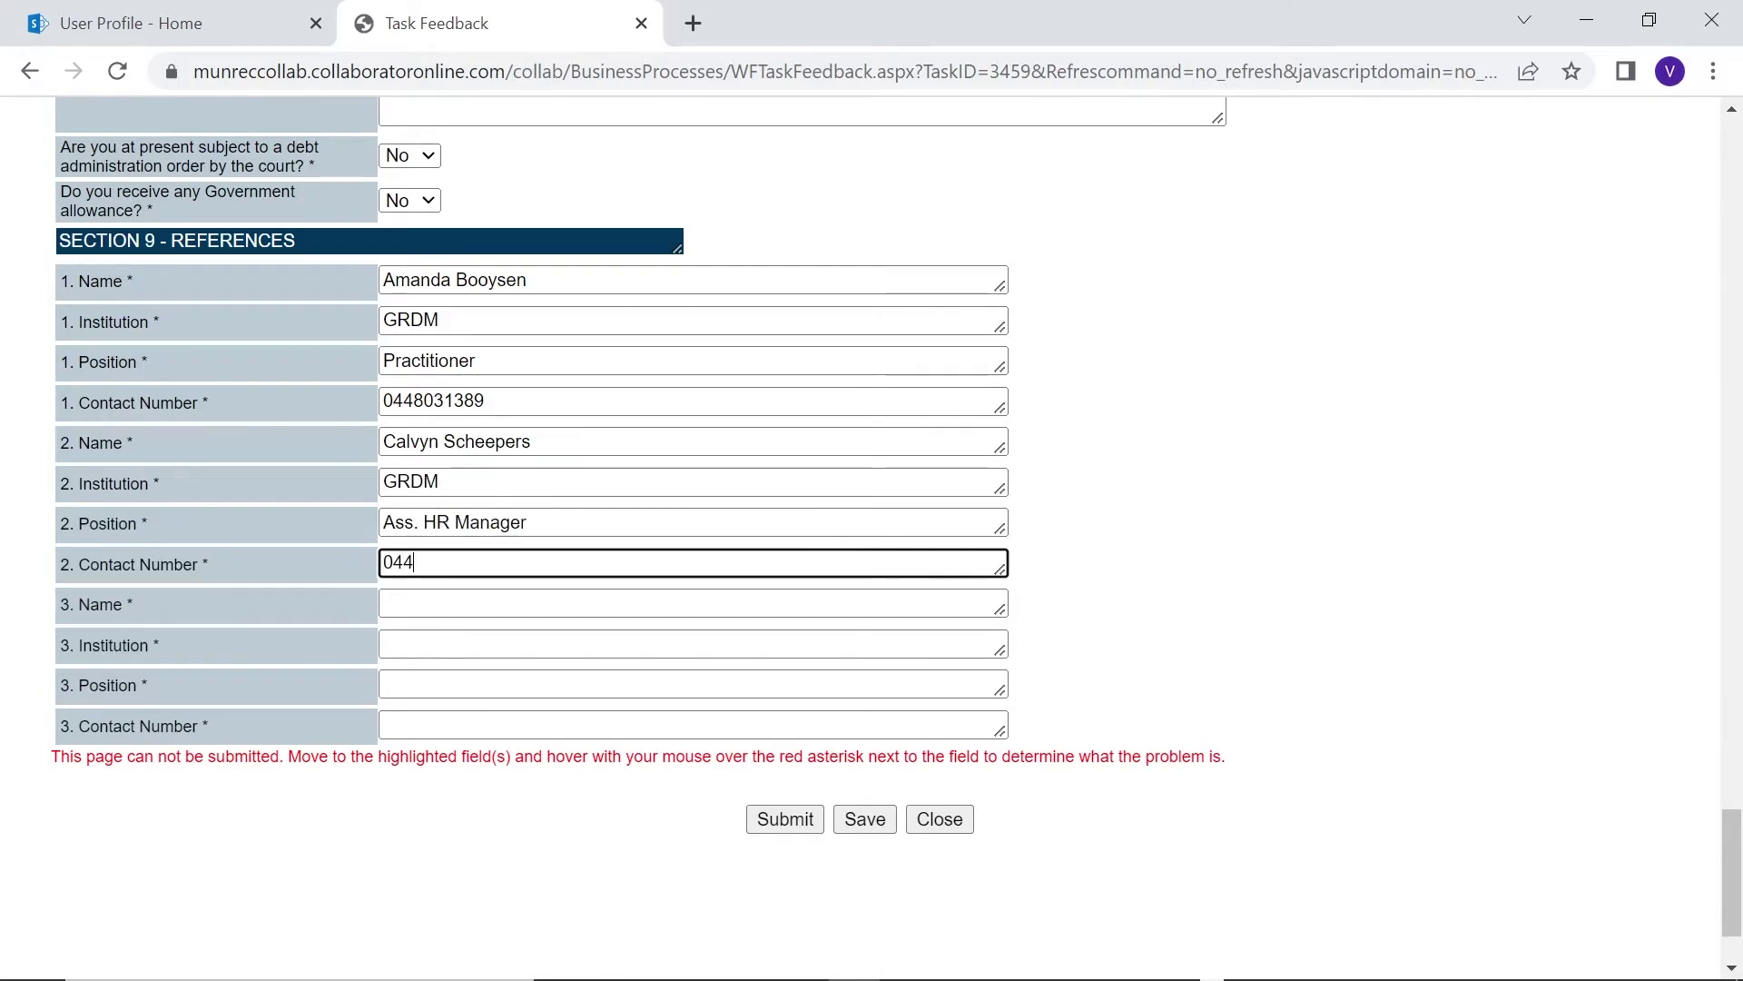
# Enter the third reference's name, GRDM, HR Manager and contact number, then save the profile
pyautogui.press('Tab')
pyautogui.press('Tab')
pyautogui.write('GRDM')
pyautogui.press('Tab')
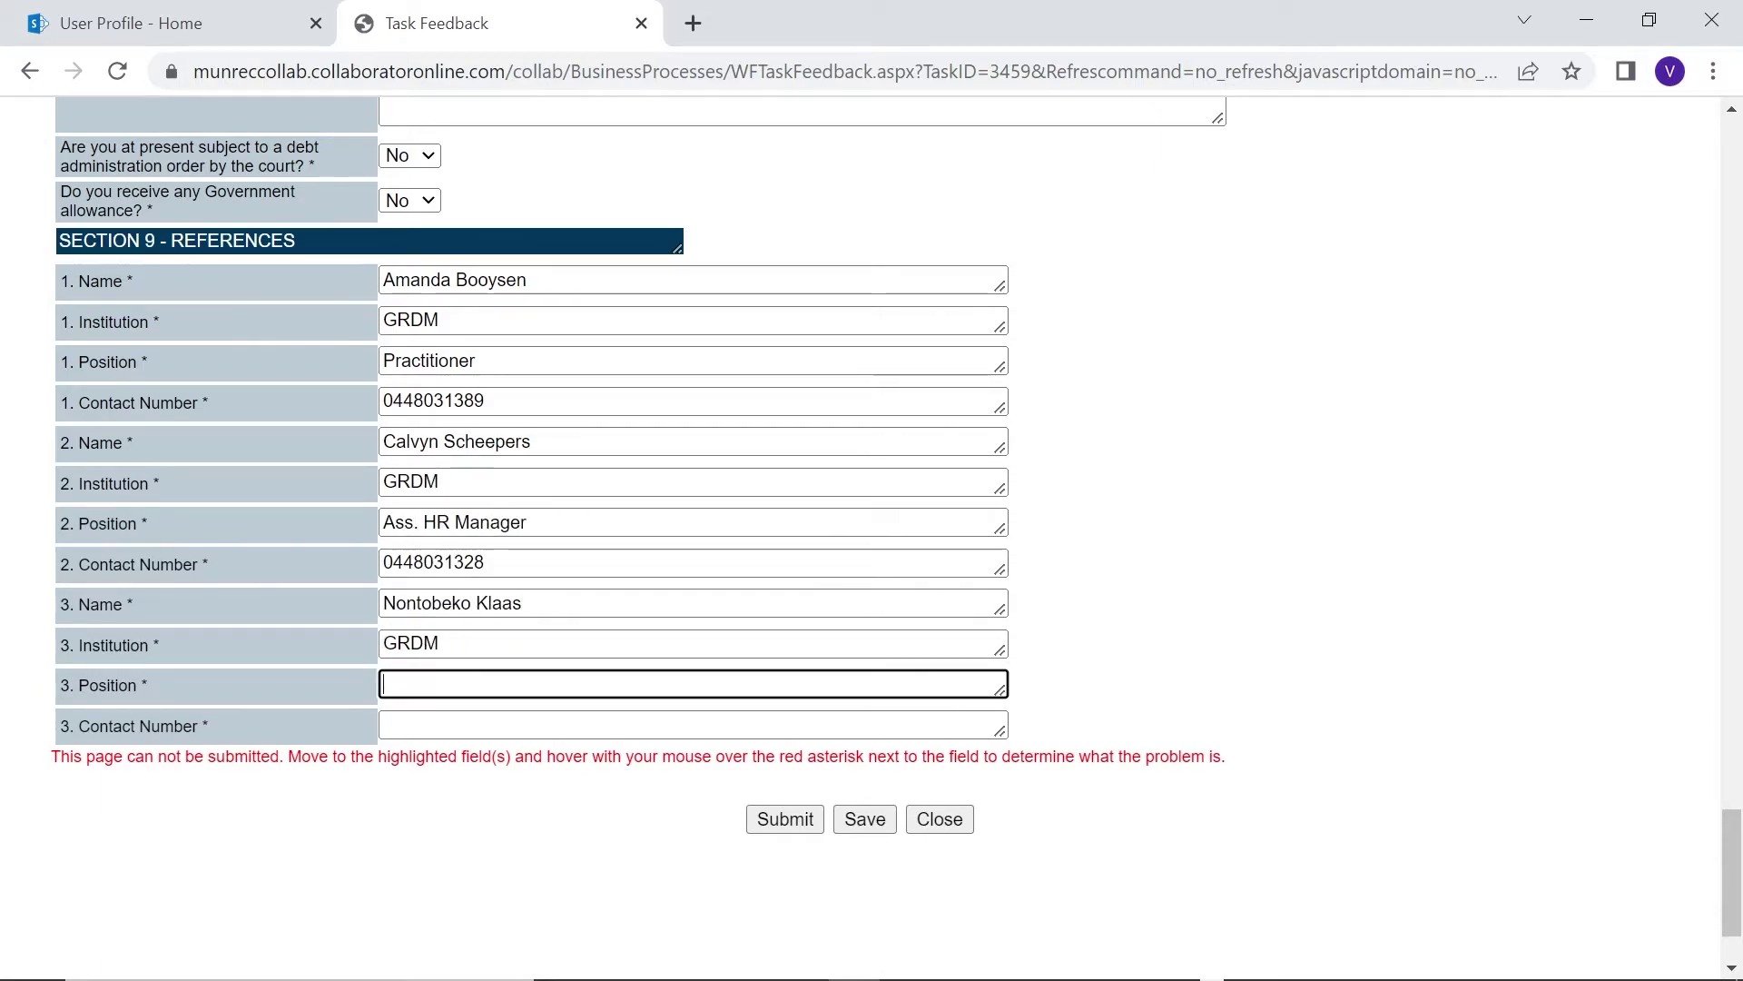
pyautogui.write('HR Manager')
pyautogui.press('Tab')
pyautogui.click(877, 828)
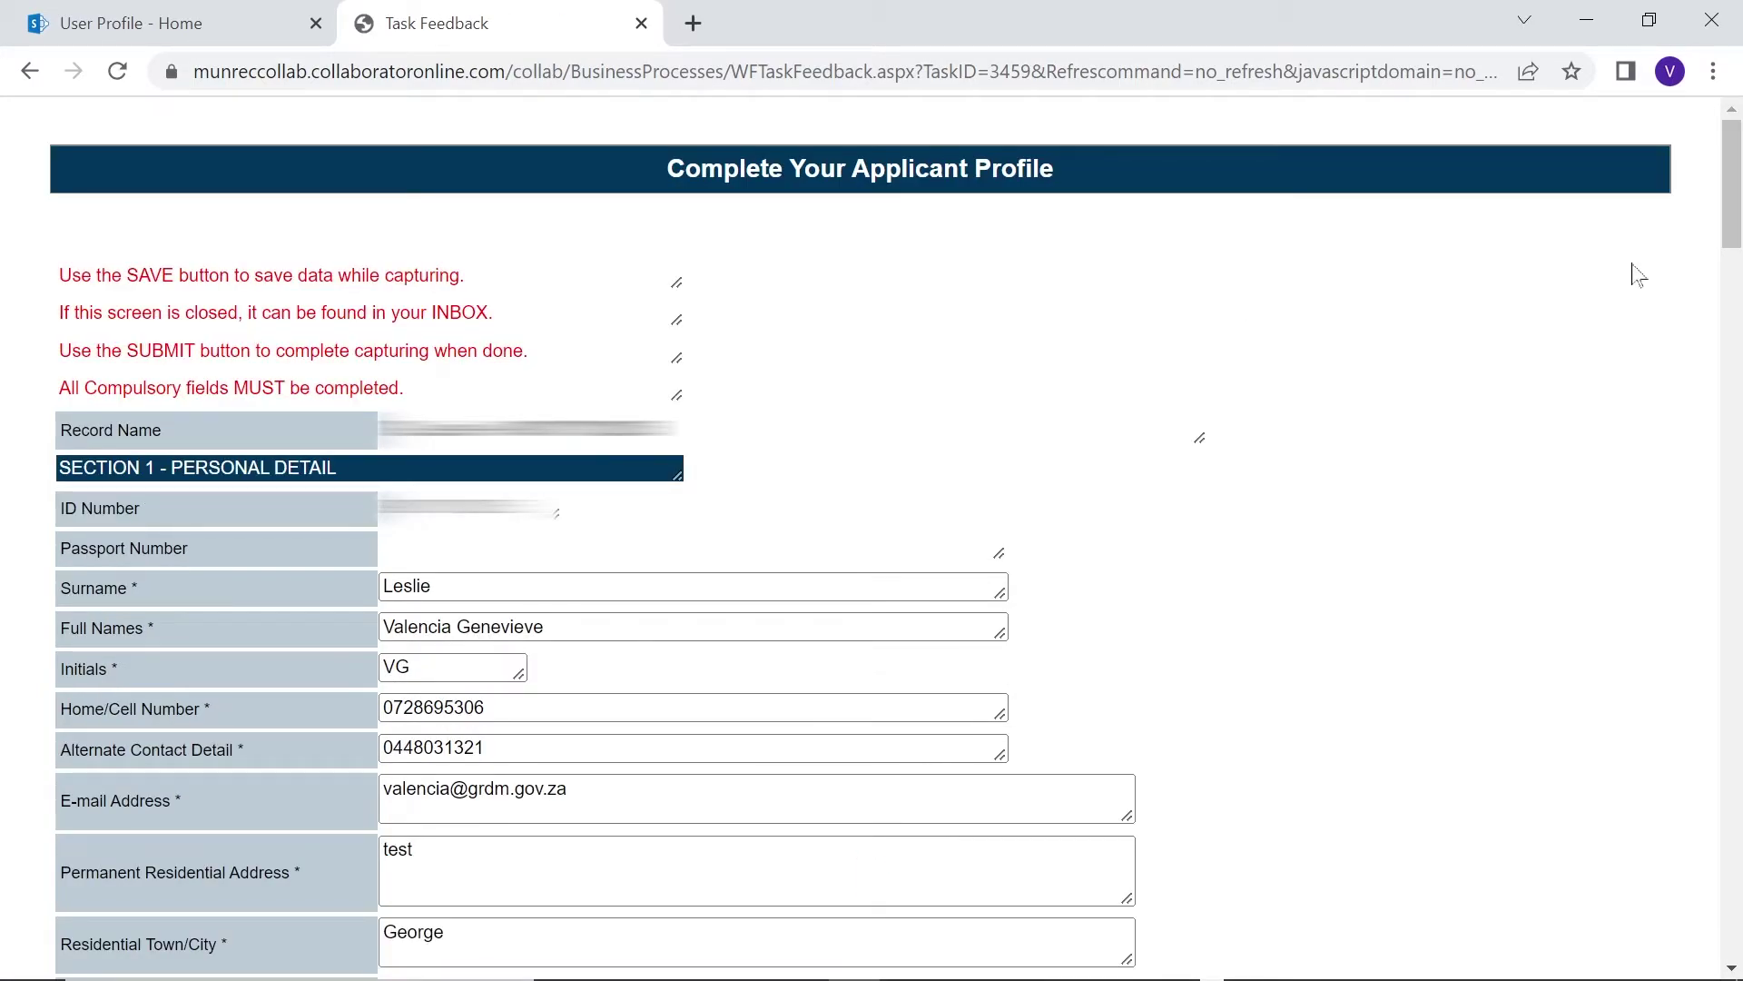
# Scroll down the completed applicant profile form and save it twice more
pyautogui.moveTo(1722, 238); pyautogui.dragTo(1723, 949)
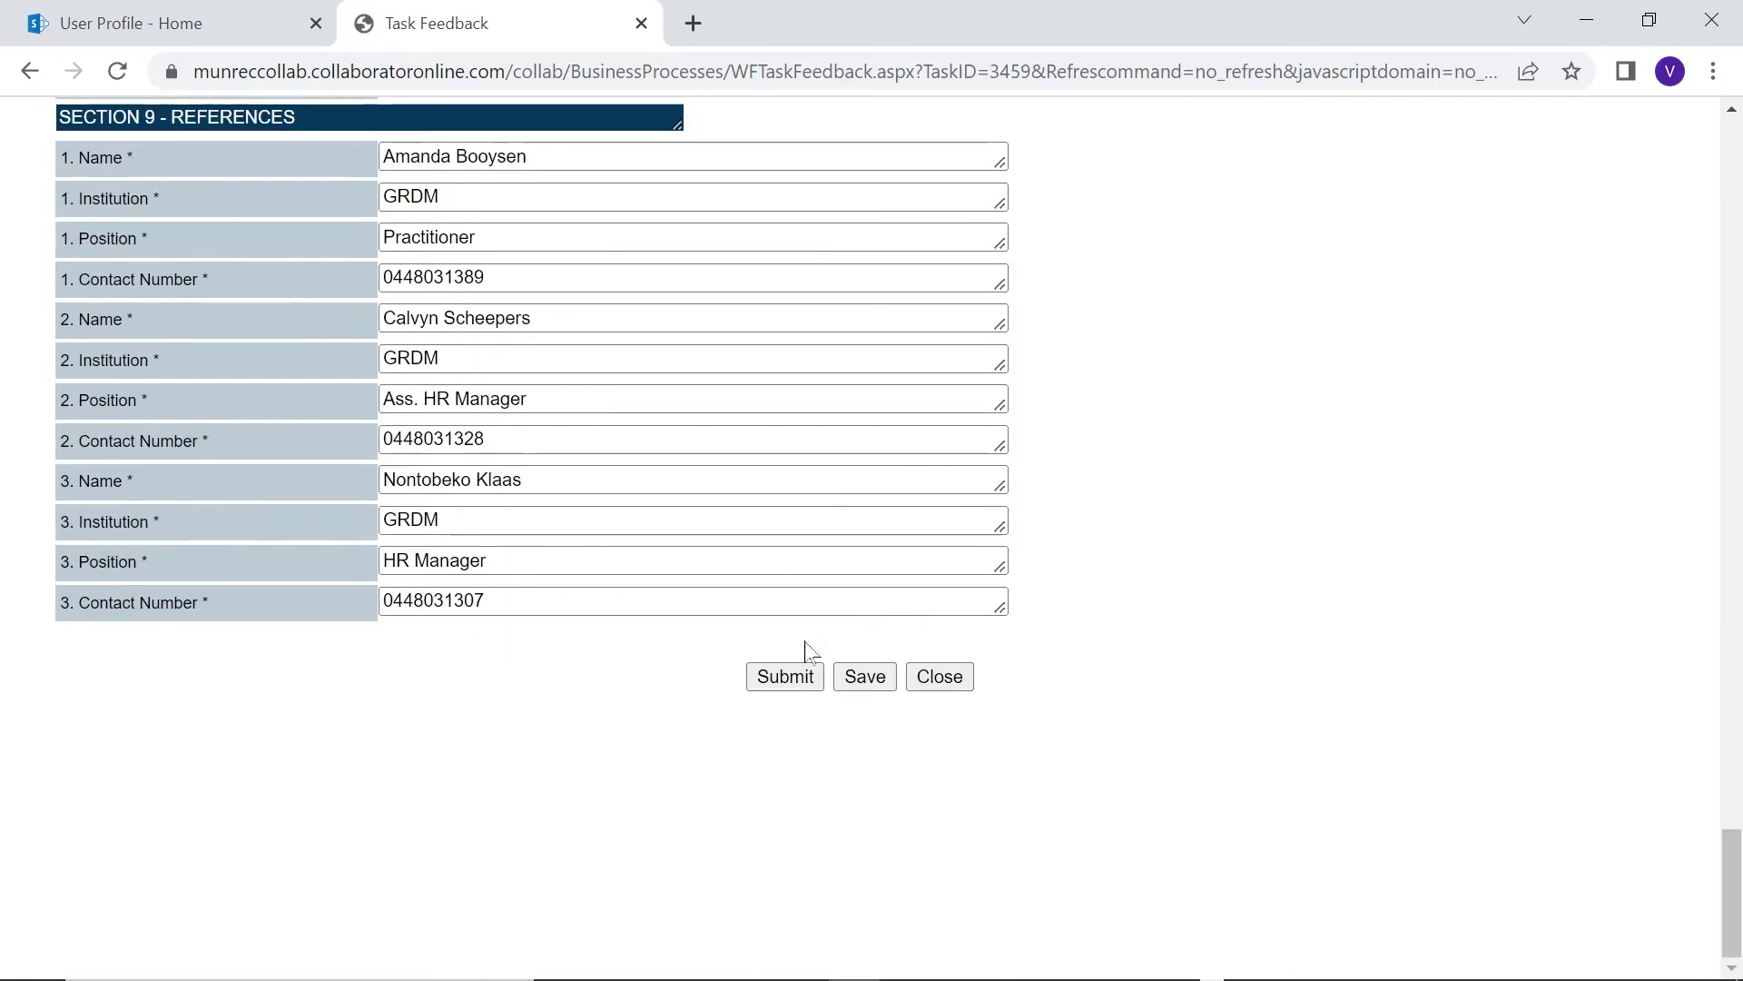
pyautogui.click(877, 680)
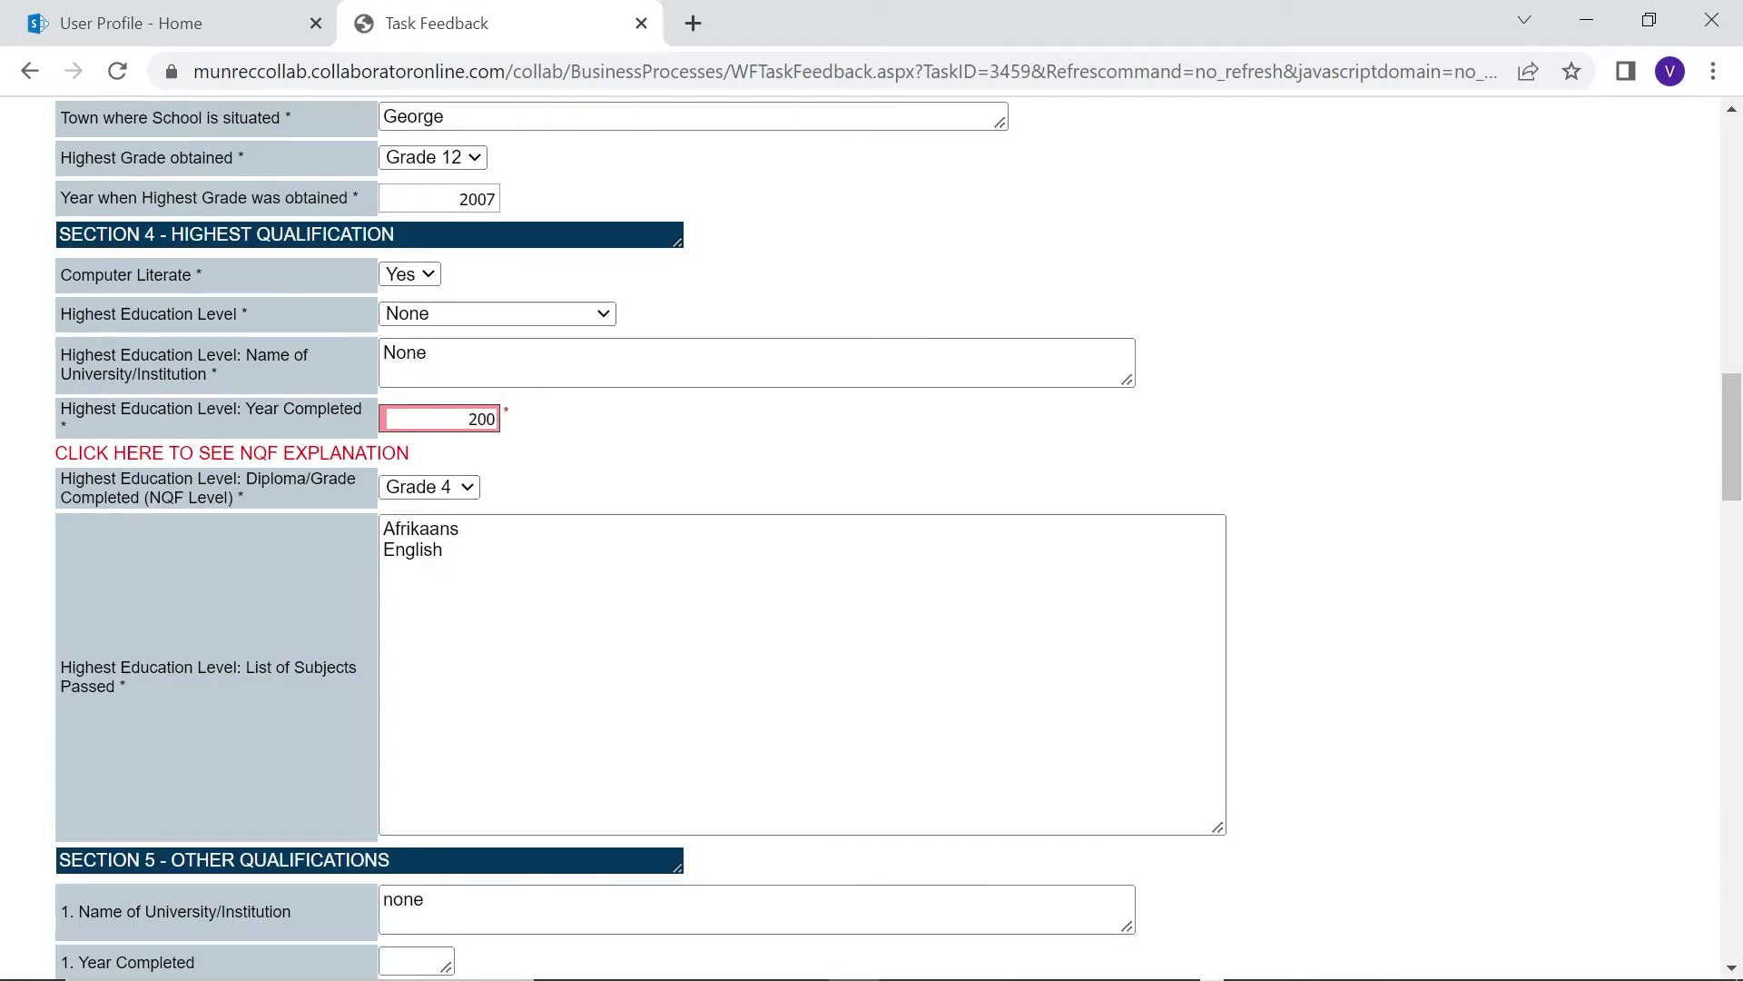
pyautogui.scroll(-20, 687, 451)
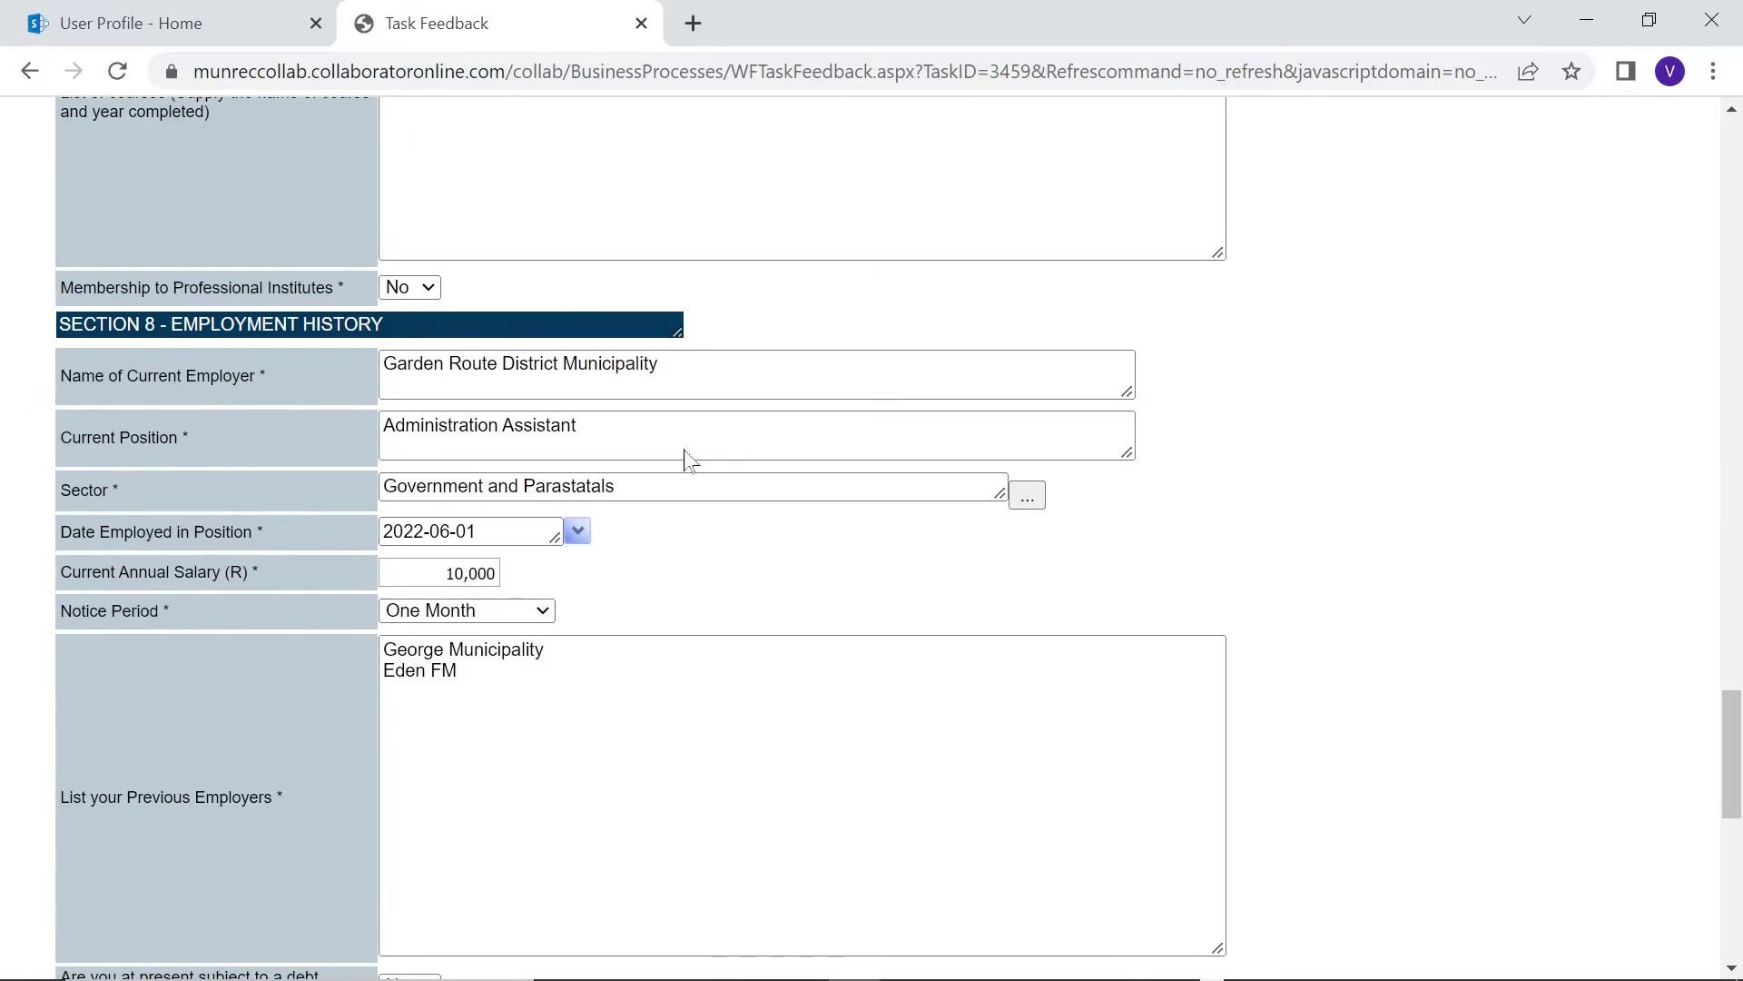
pyautogui.click(866, 677)
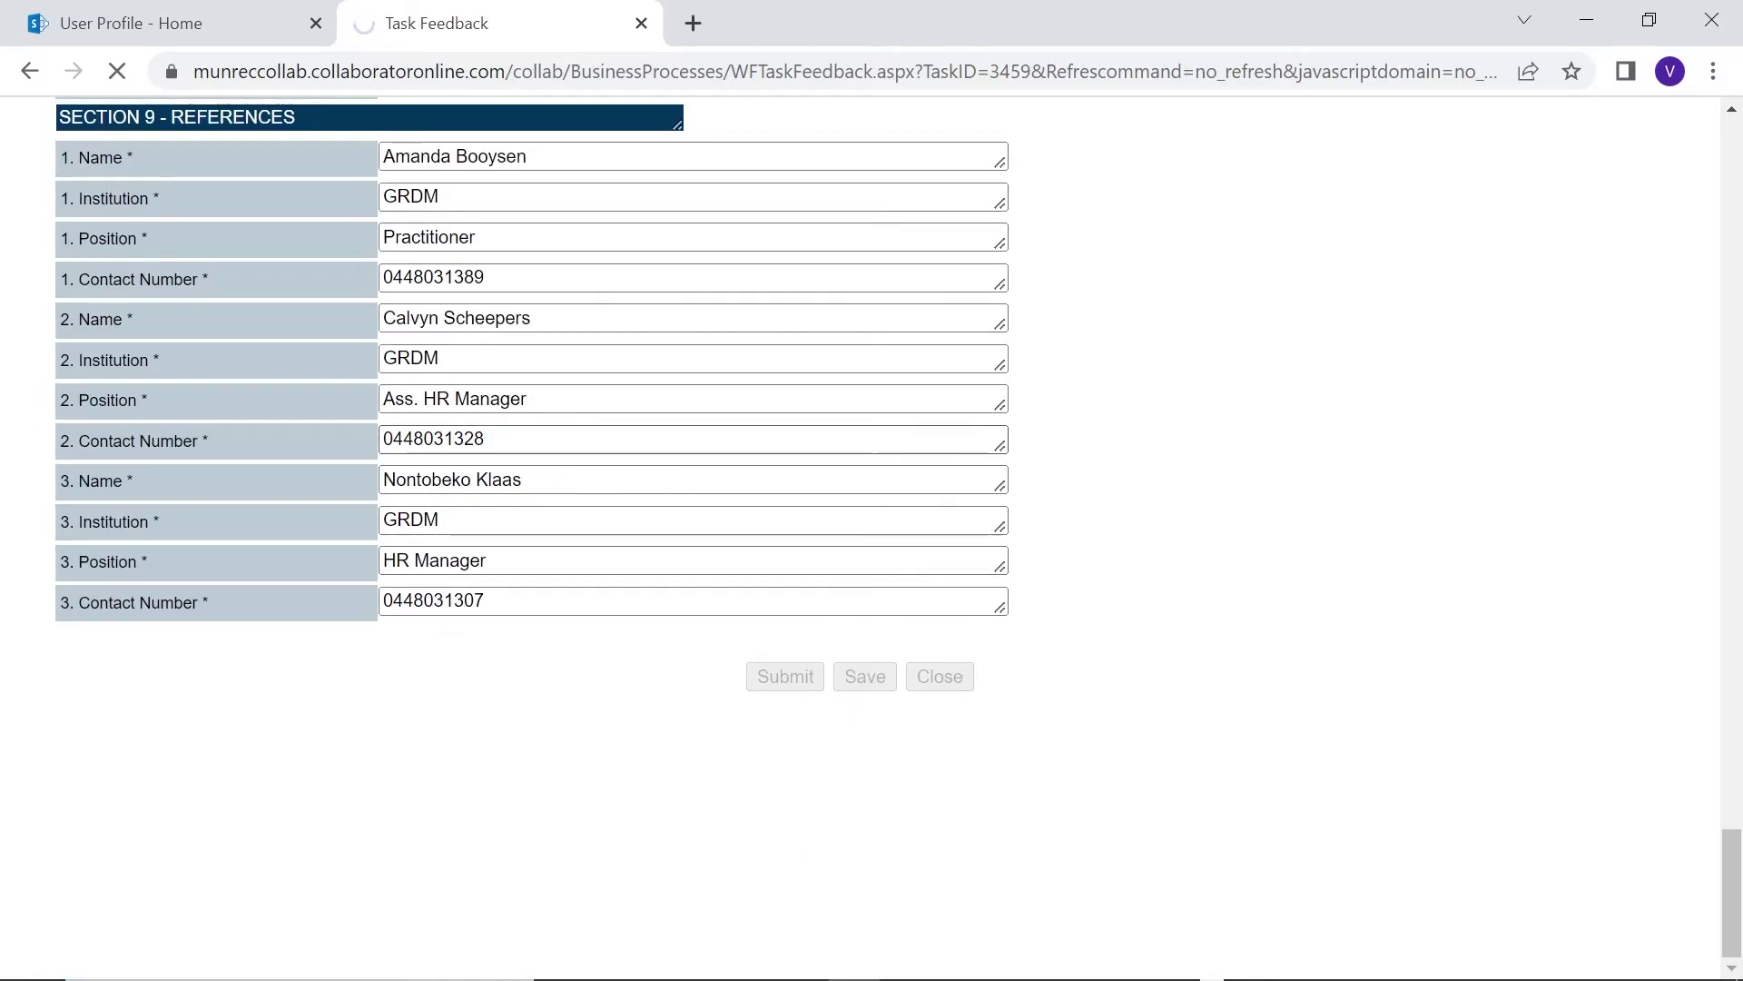
pyautogui.scroll(-20, 1041, 571)
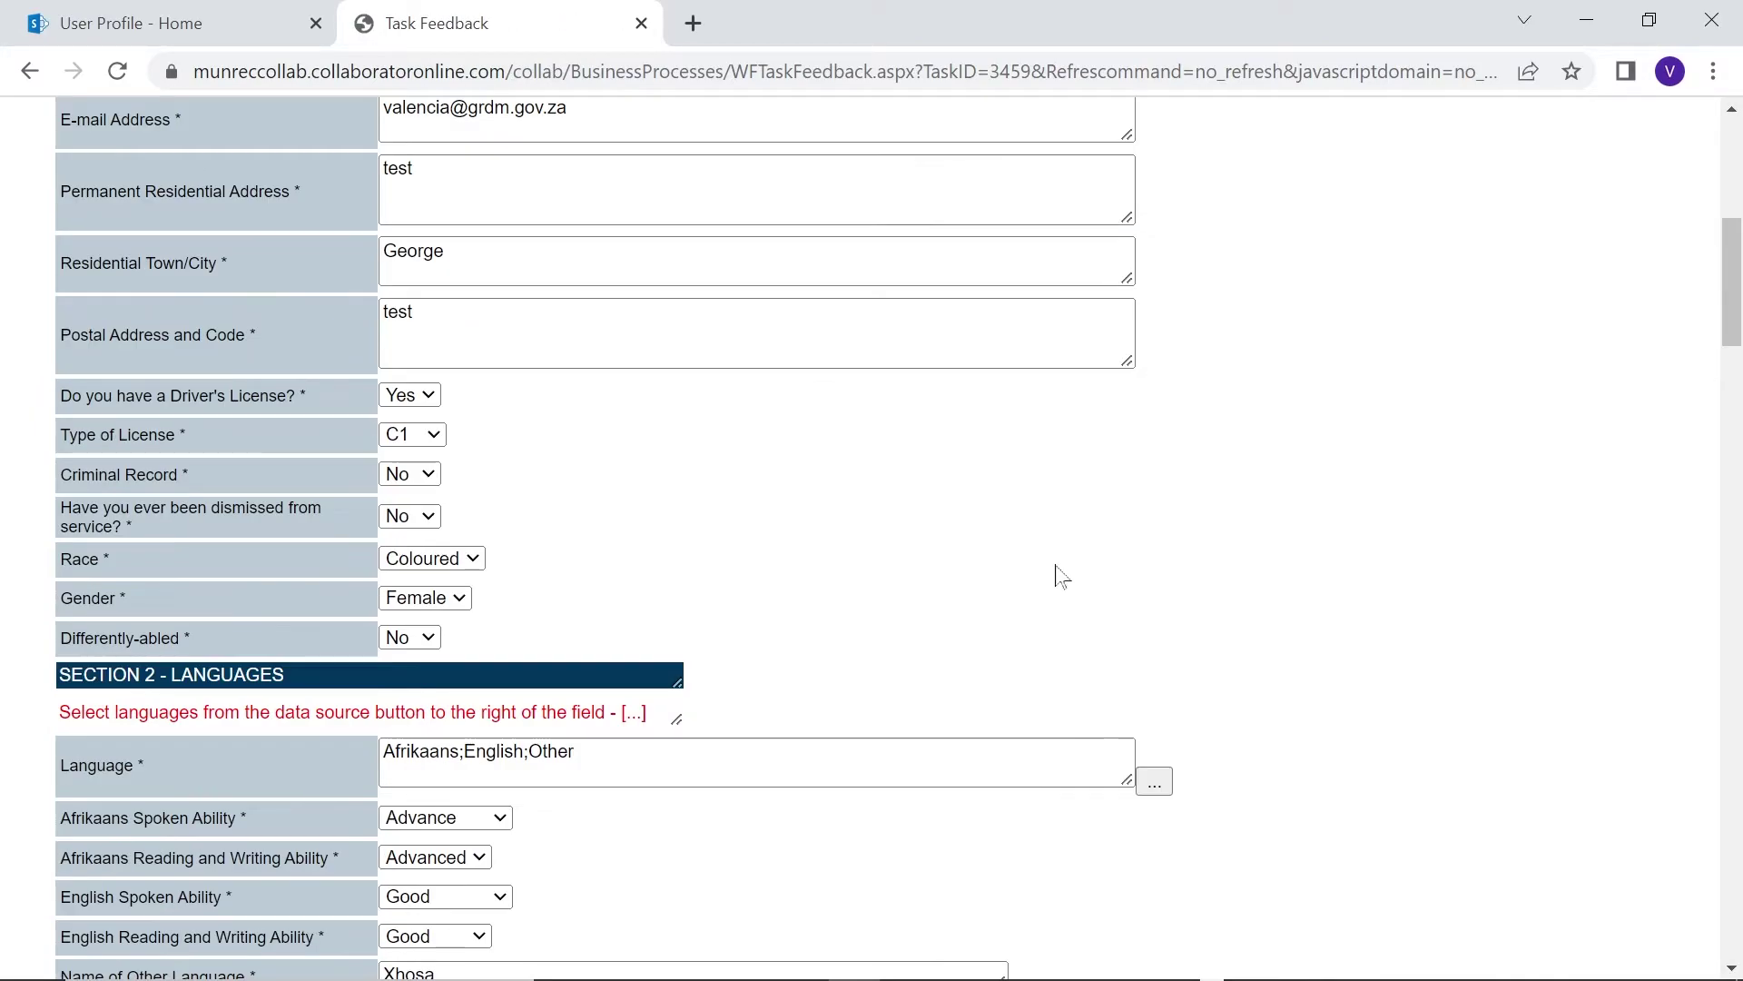
pyautogui.scroll(-20, 1058, 574)
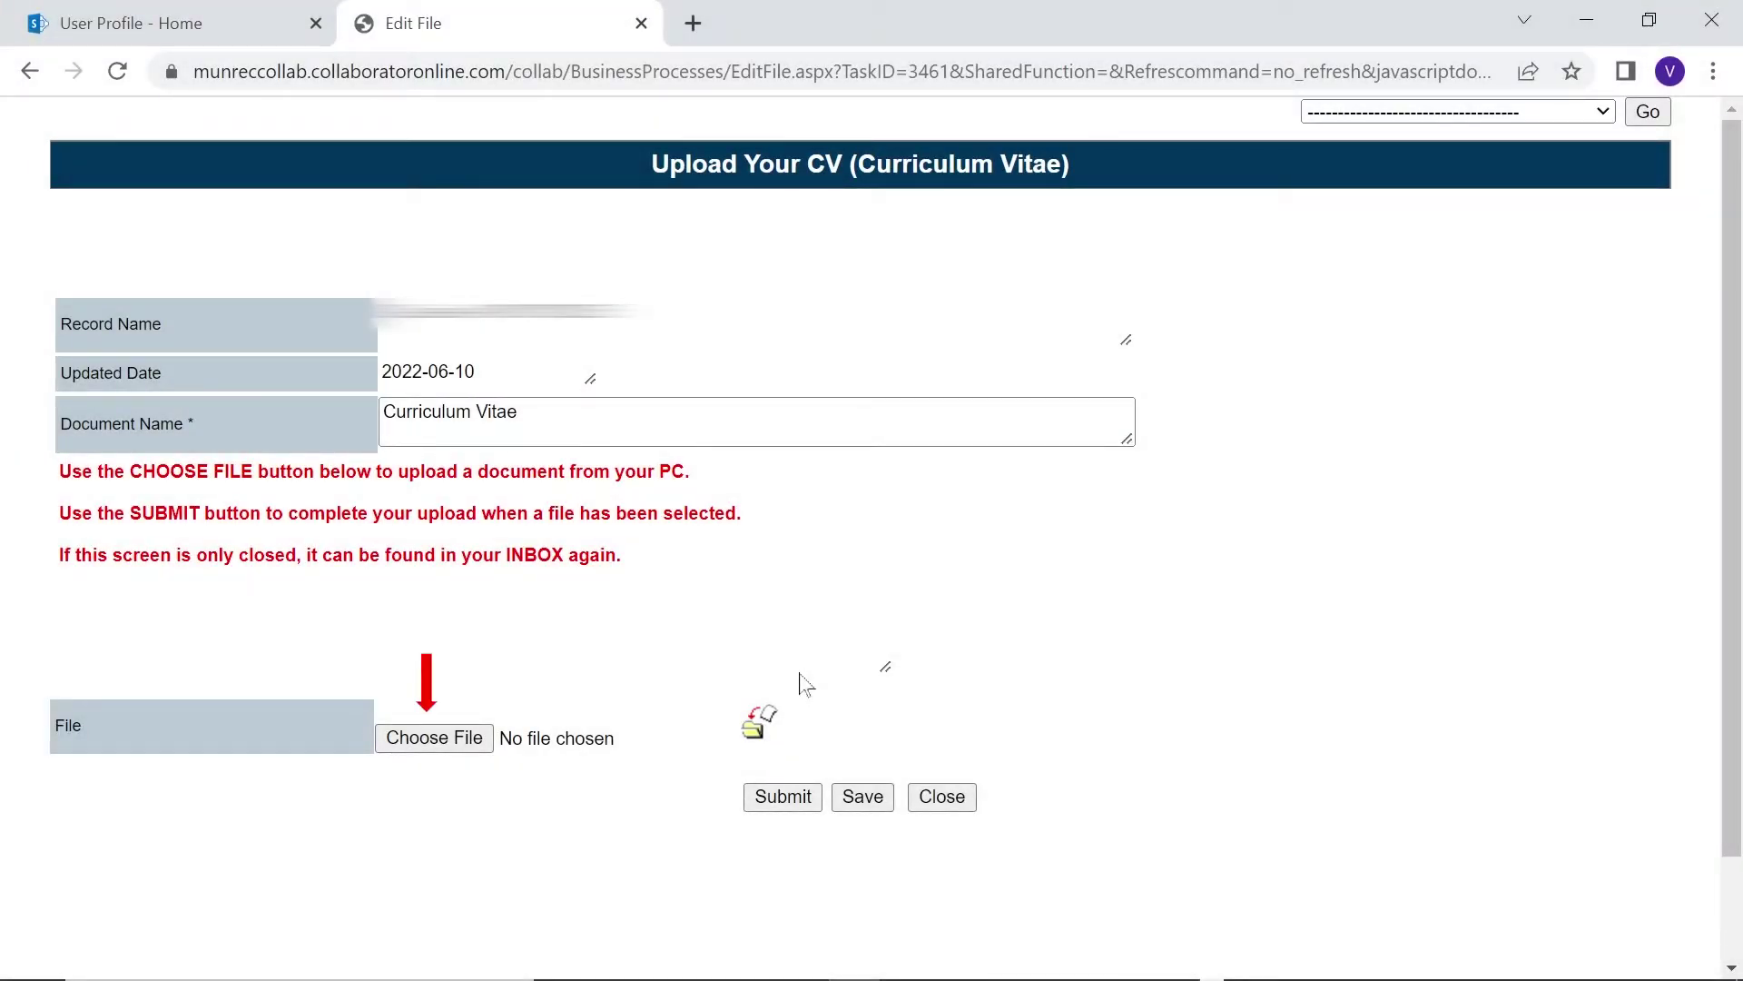
# Attach the CV document from the Desktop, then save and submit the CV upload
pyautogui.click(478, 756)
pyautogui.click(955, 277)
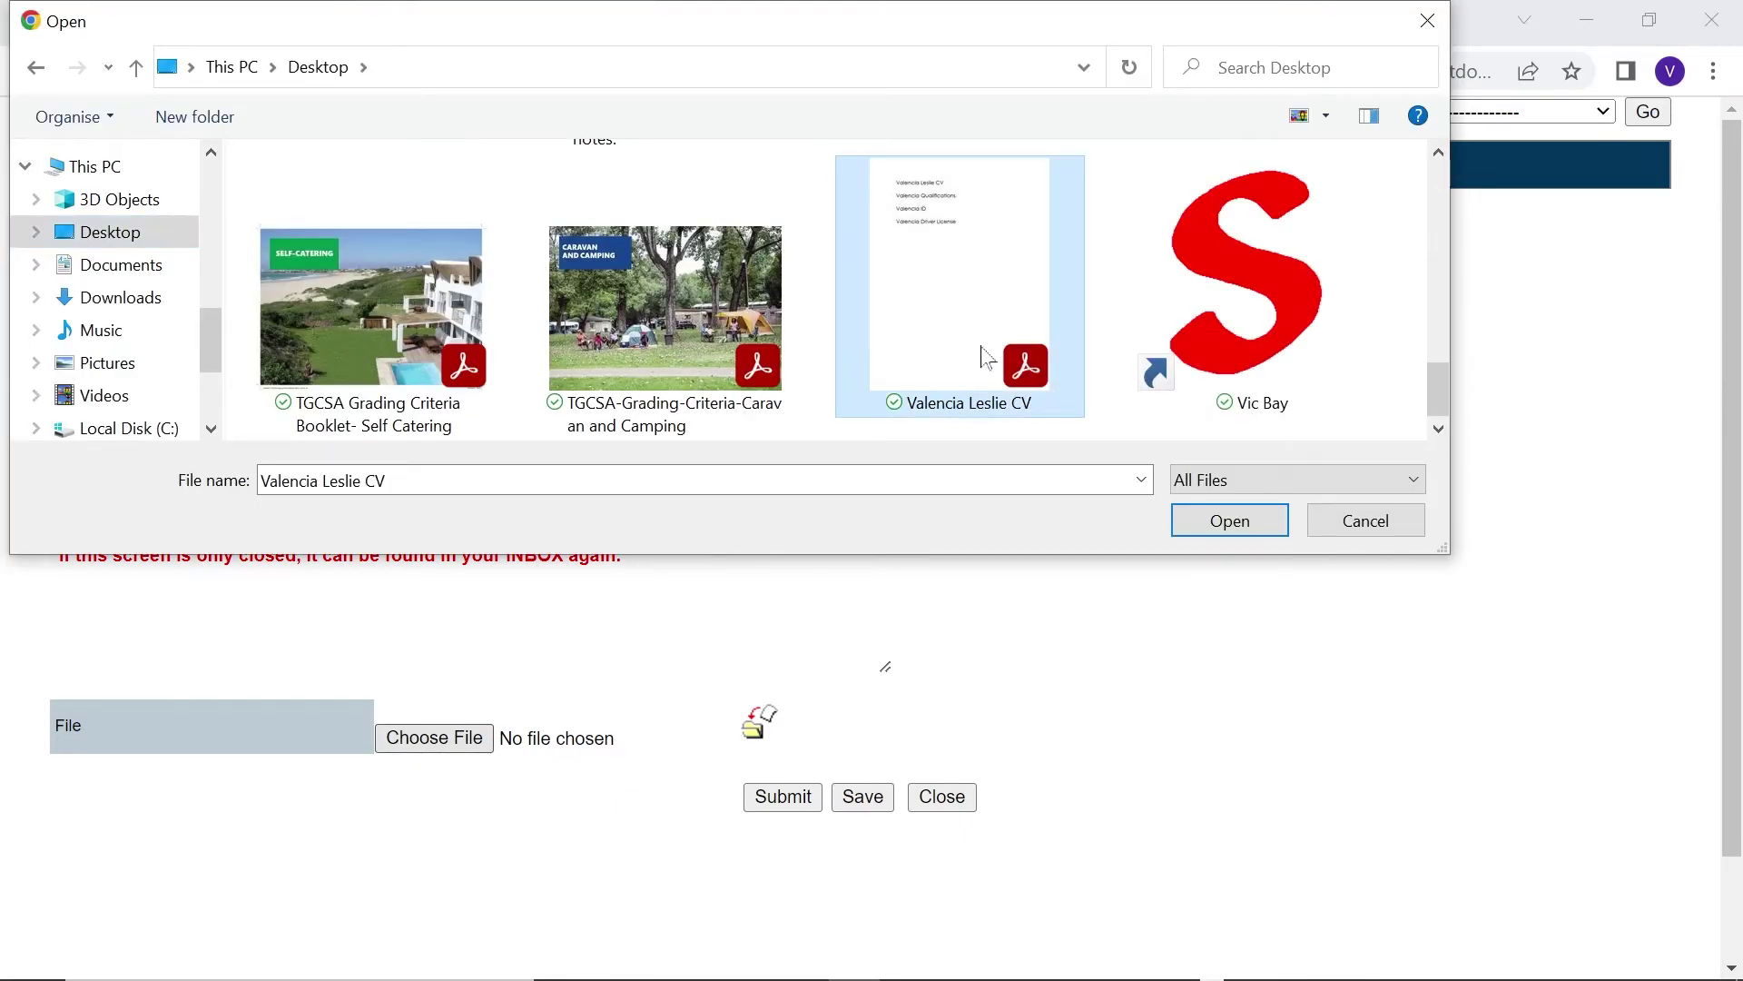
pyautogui.click(1210, 525)
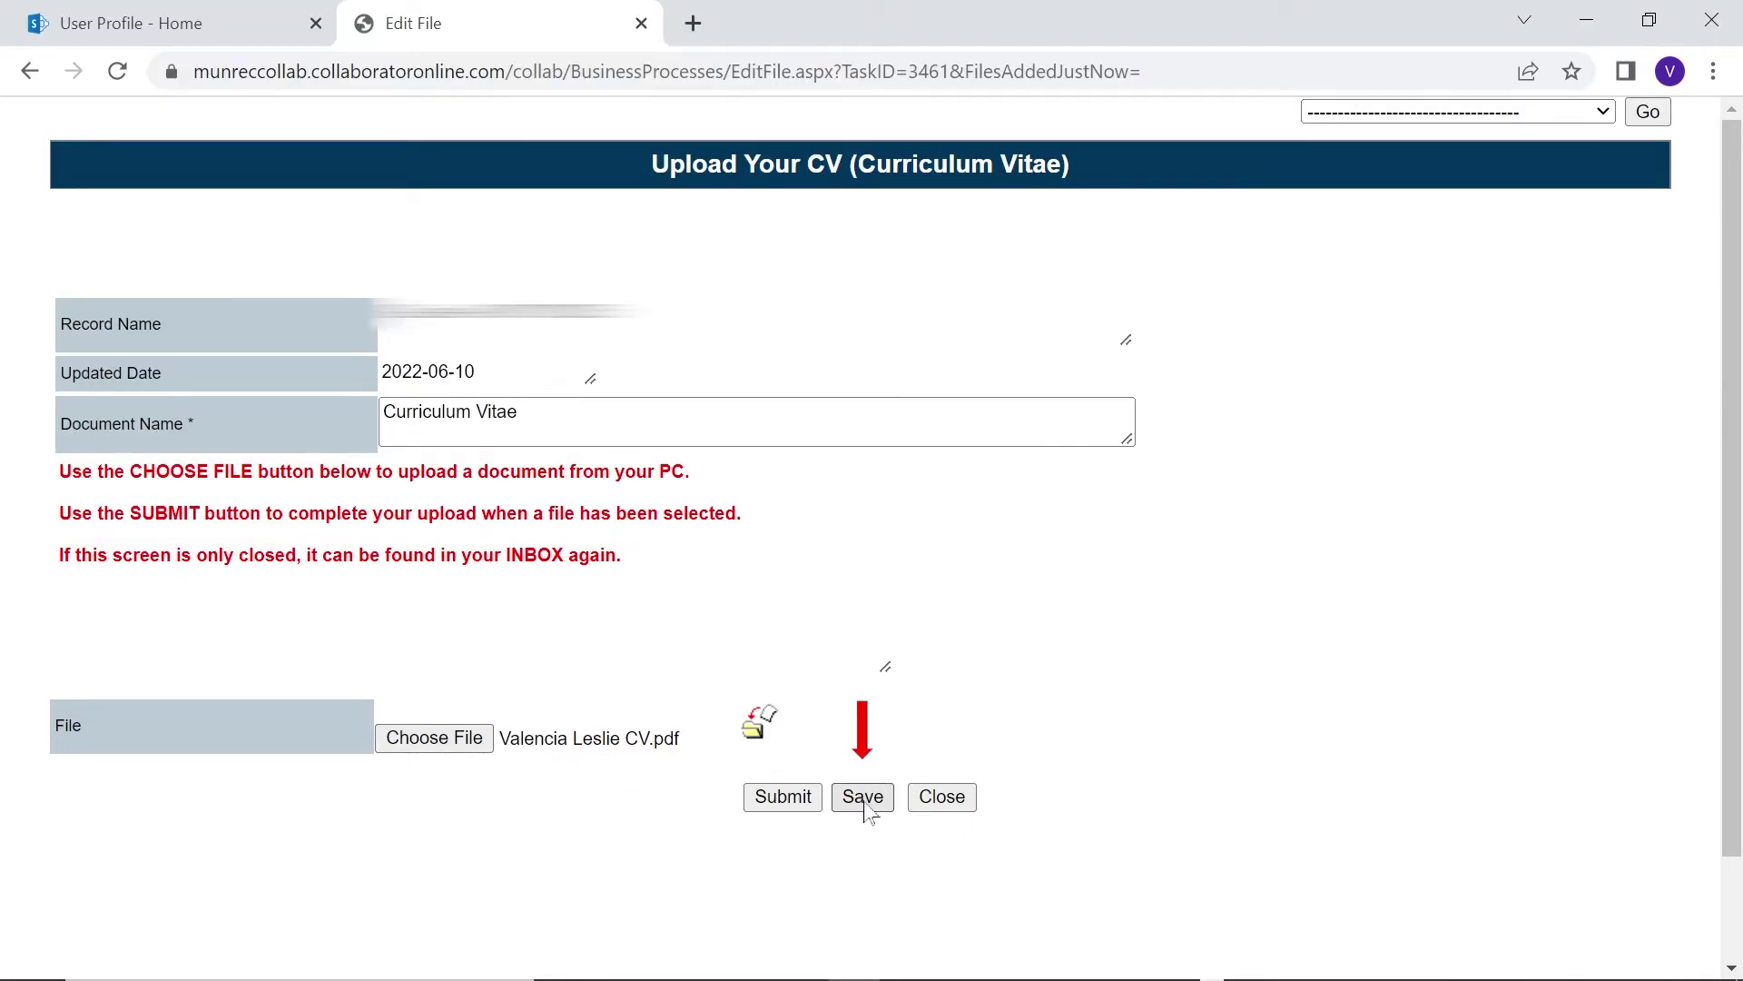
pyautogui.click(866, 801)
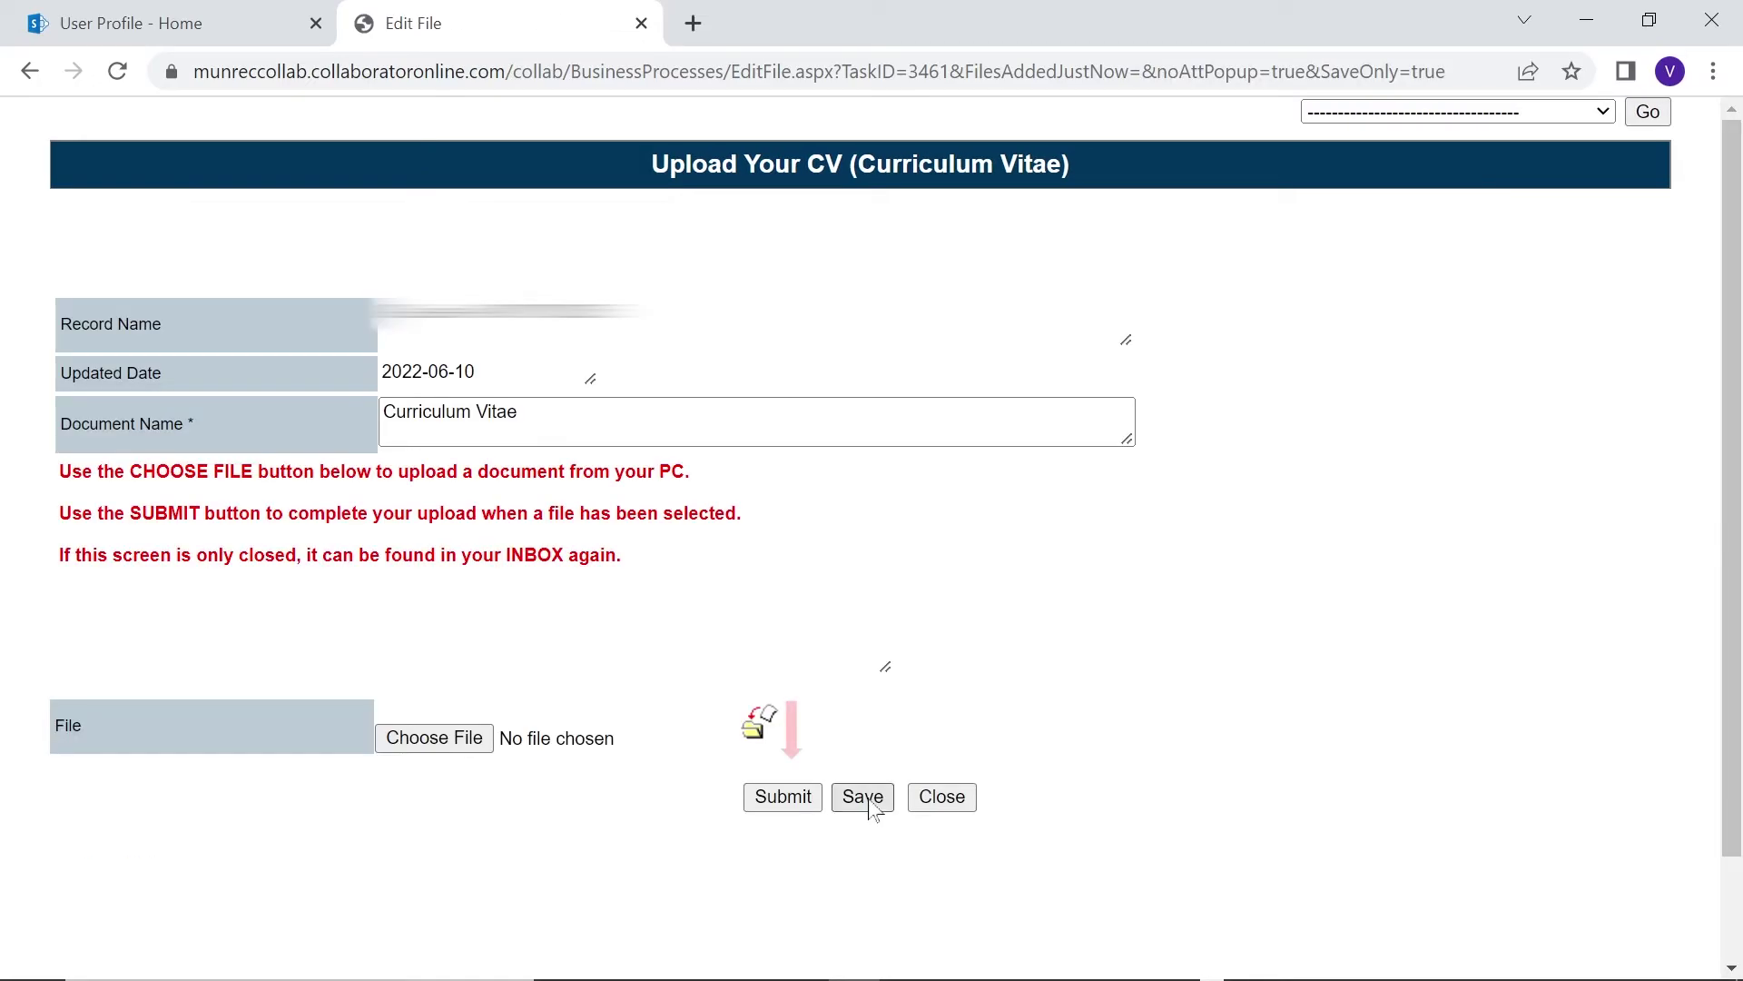
pyautogui.click(759, 808)
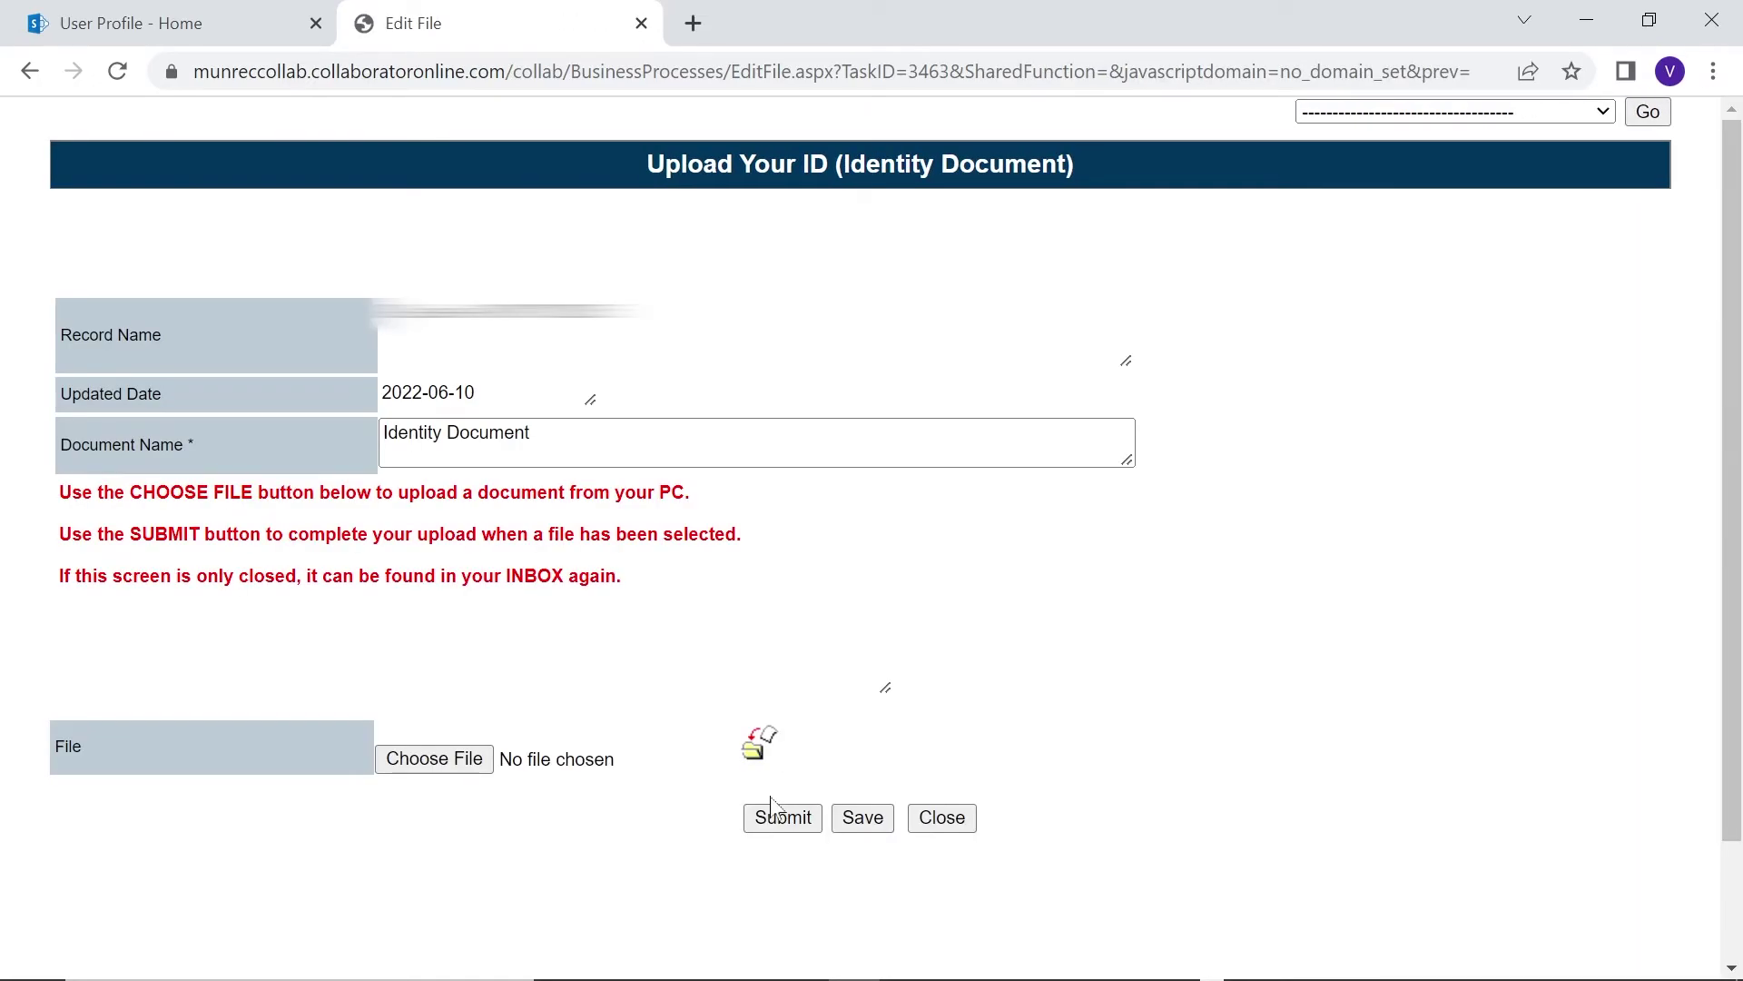
# Choose a file as the identity document and submit the ID upload
pyautogui.click(423, 763)
pyautogui.doubleClick(933, 311)
pyautogui.click(781, 819)
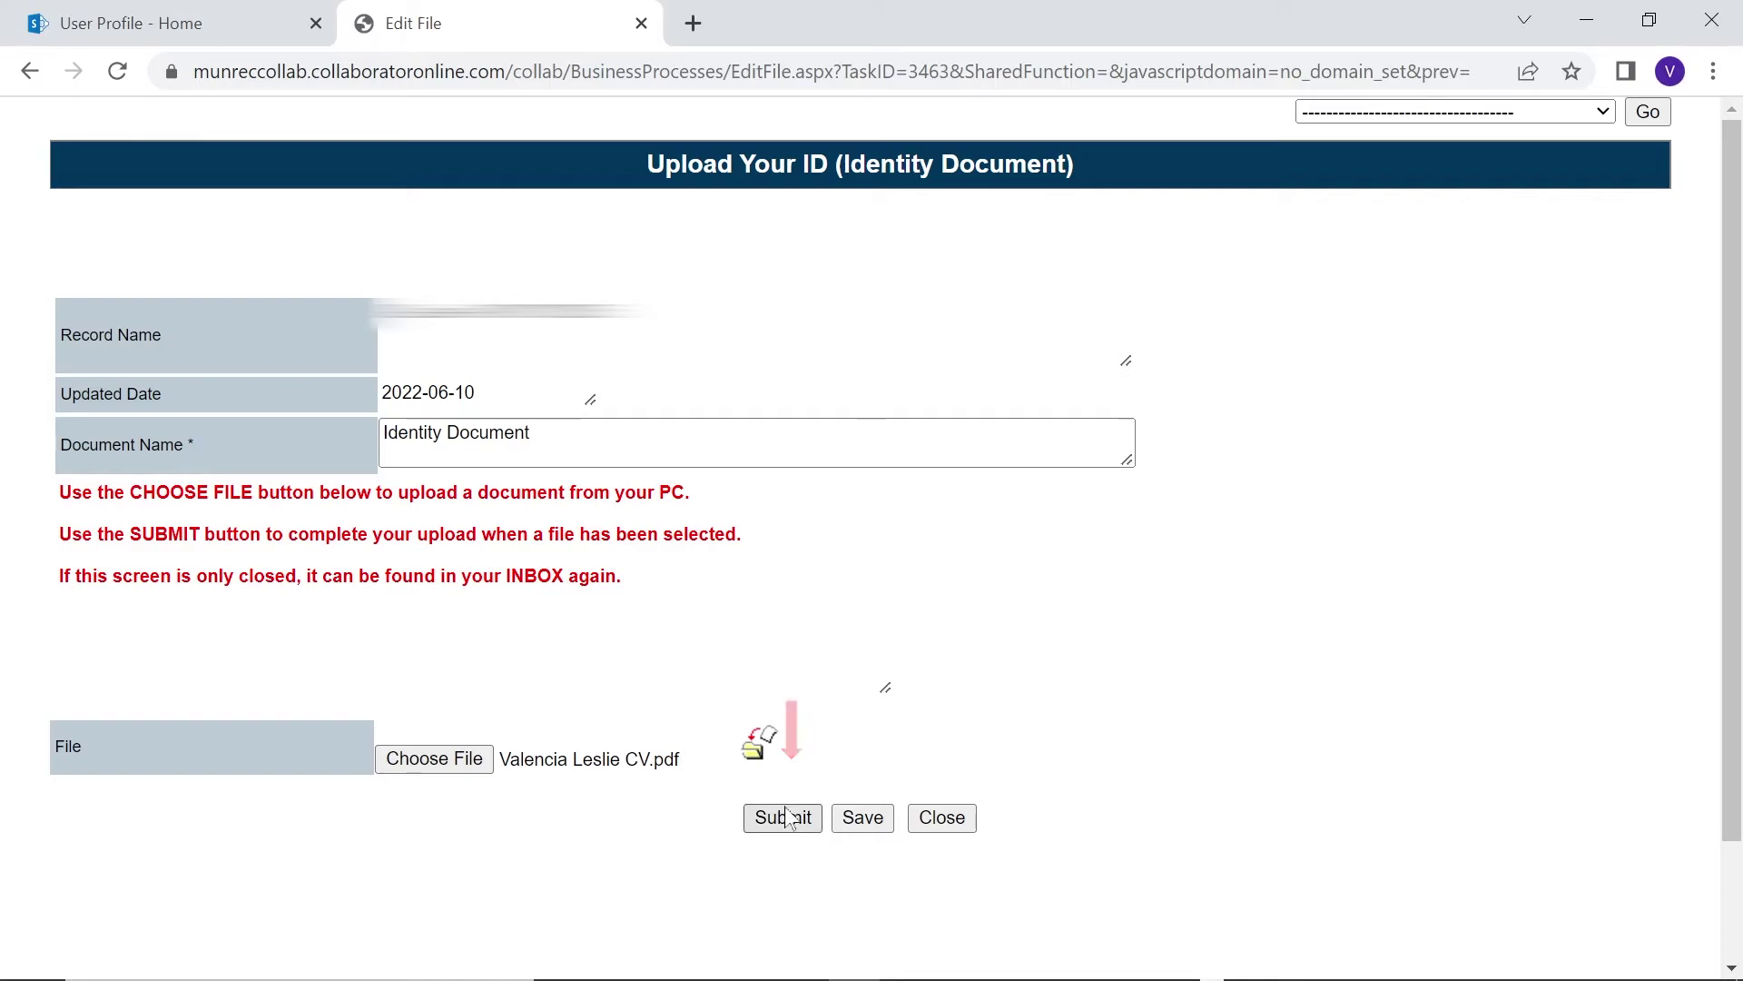
# Attach a file on the Upload Your Qualifications page
pyautogui.click(434, 759)
pyautogui.doubleClick(960, 286)
pyautogui.click(794, 822)
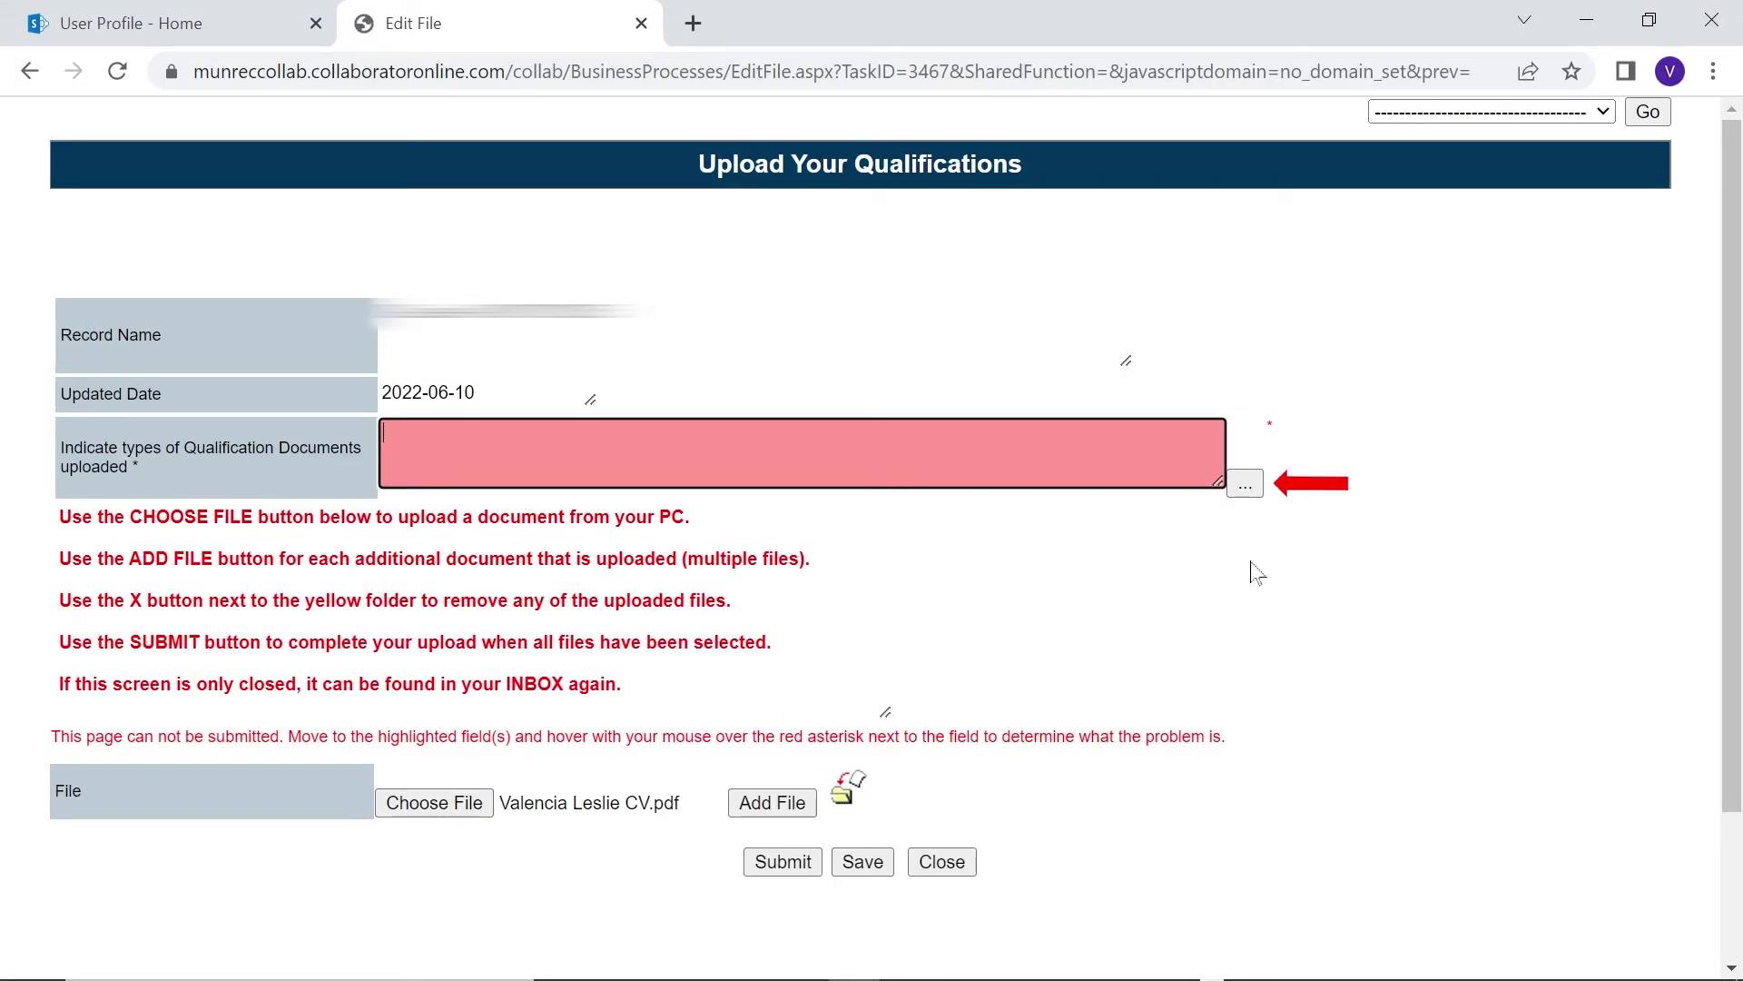
# Set the qualification type to School Qualification only, removing Certificate, and submit the qualifications
pyautogui.click(1245, 482)
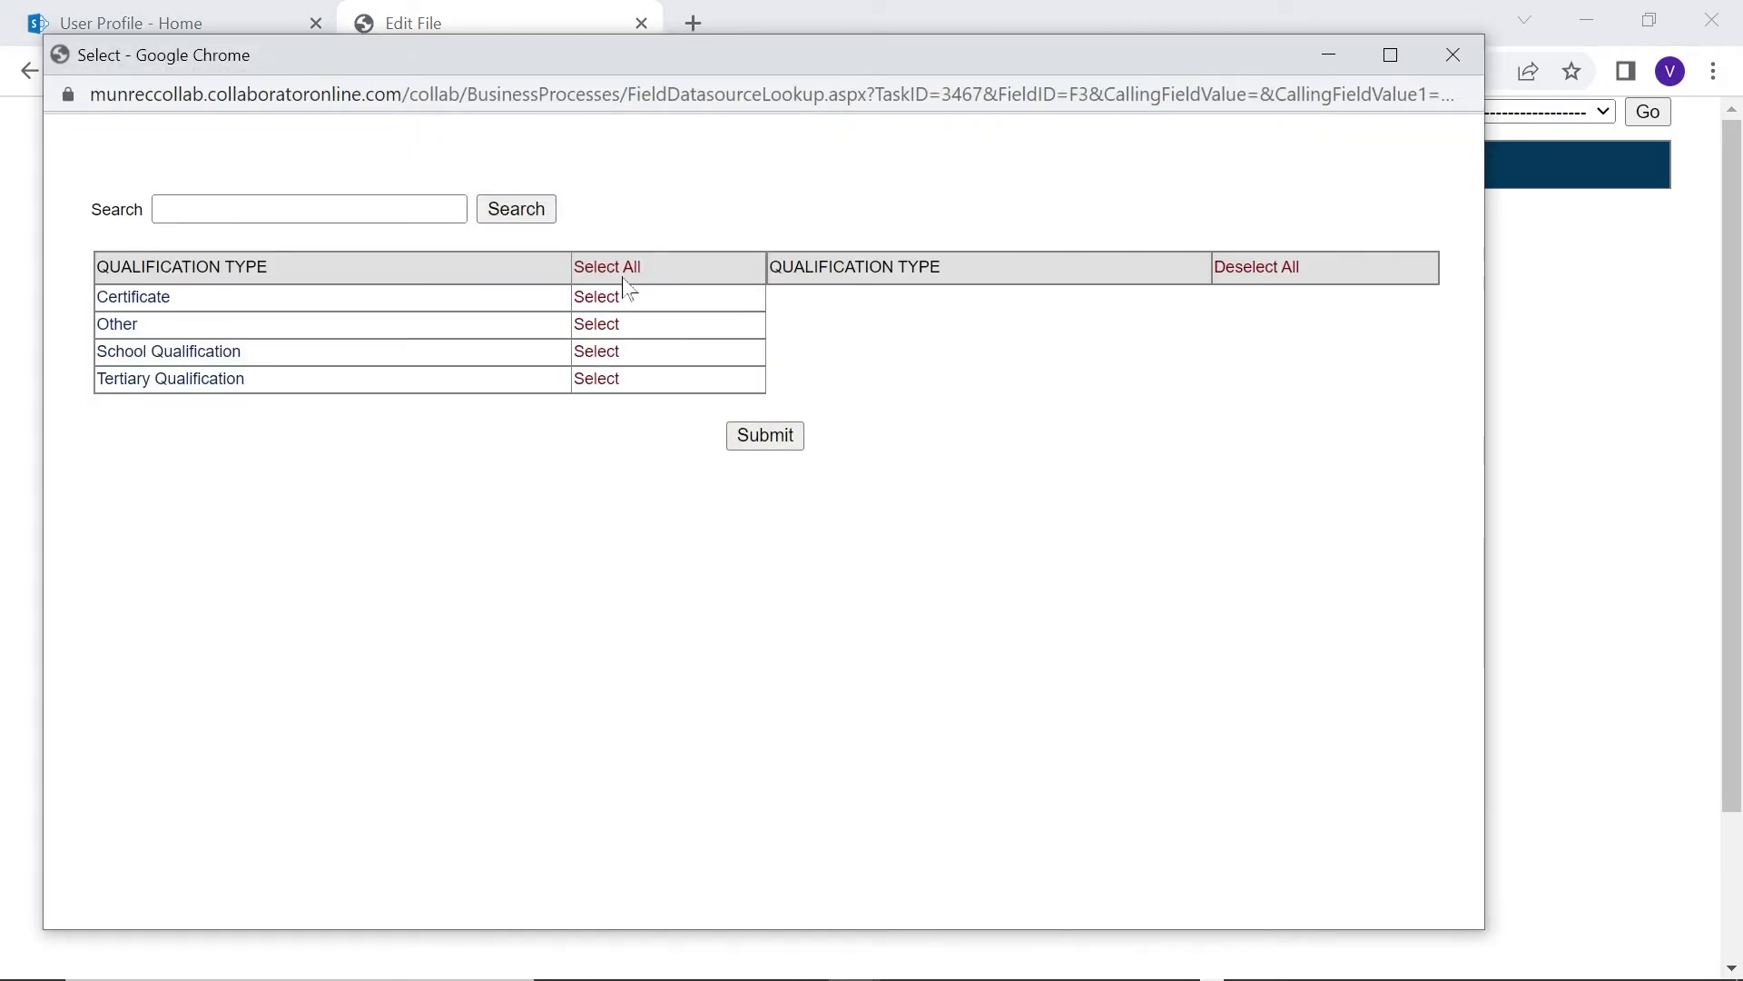
pyautogui.click(601, 296)
pyautogui.click(600, 325)
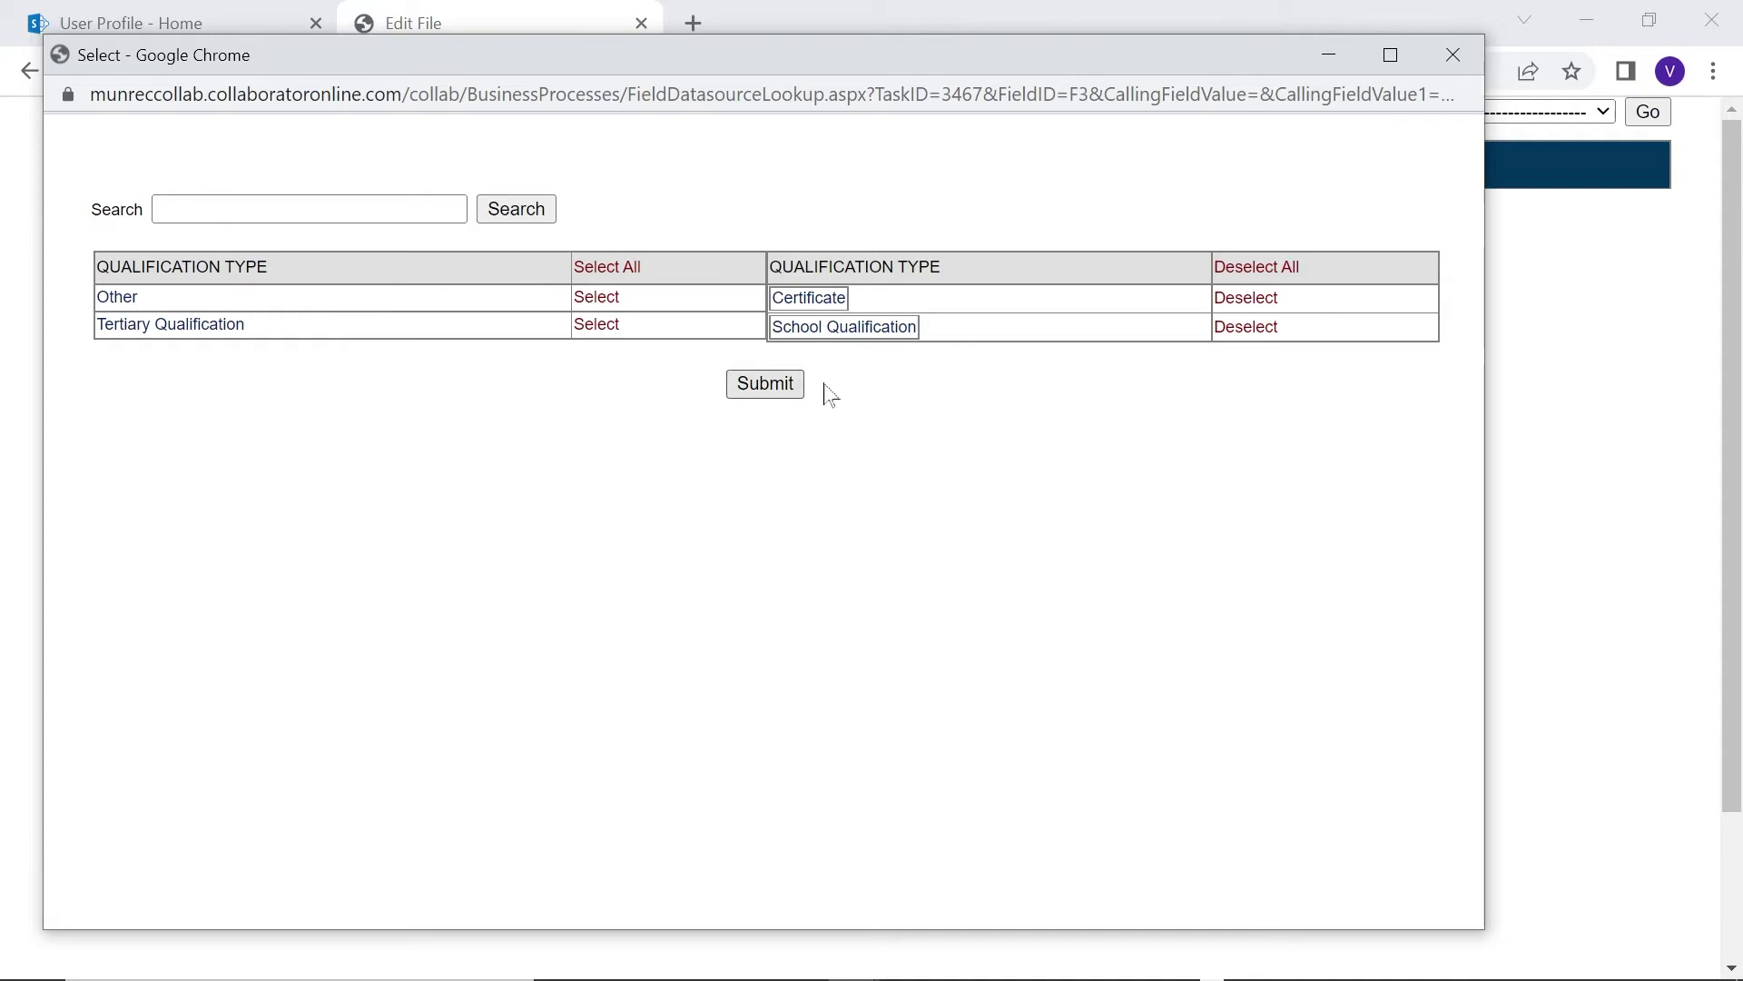
pyautogui.click(1247, 325)
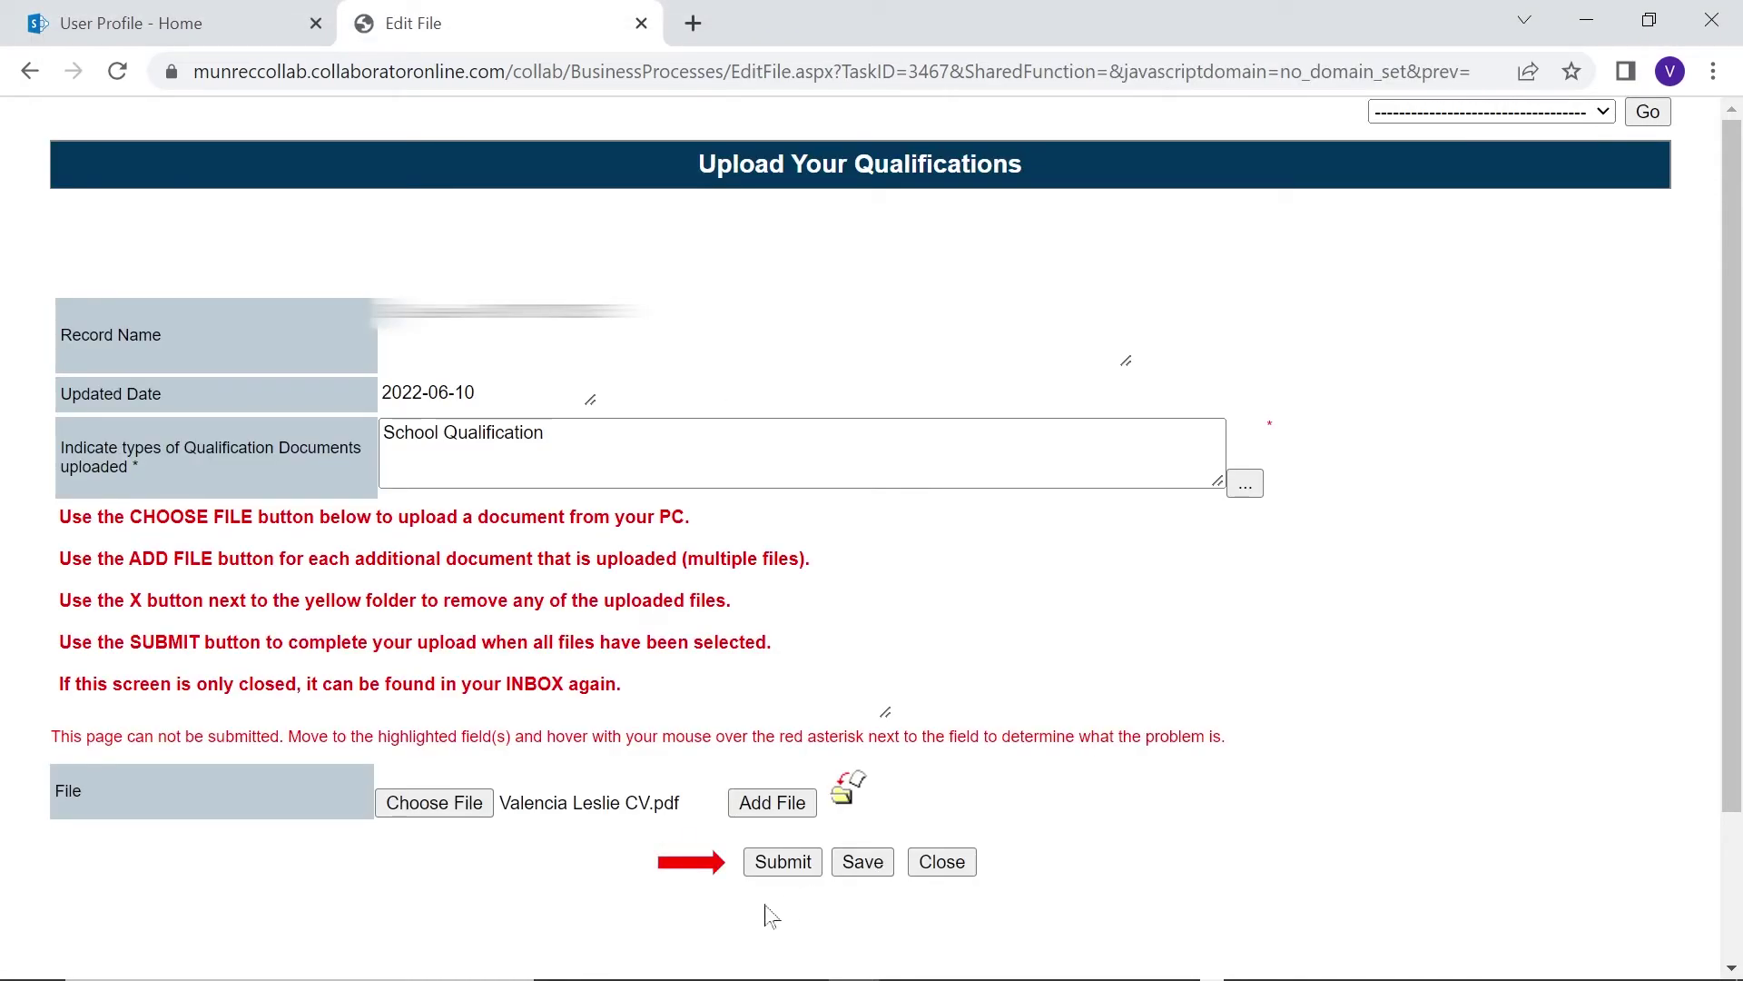
pyautogui.click(779, 861)
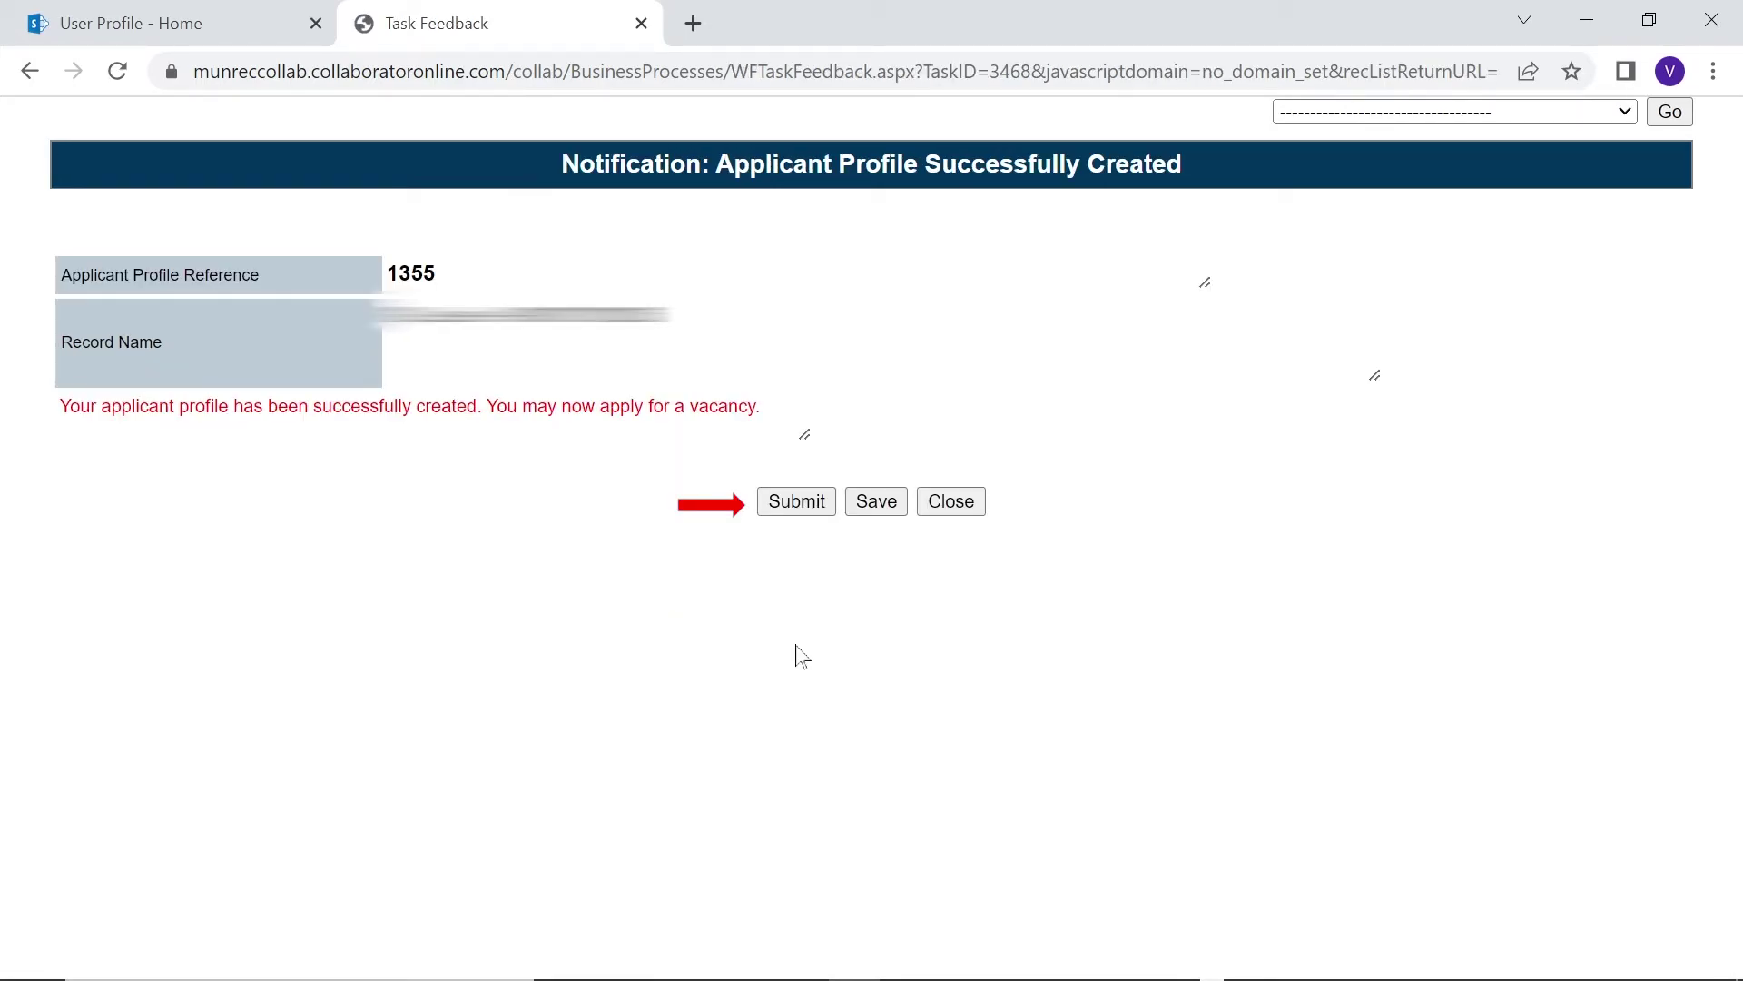
# Dismiss the profile-created notice and start an application for the 'test multiple app' vacancy from Current Vacancies
pyautogui.click(811, 506)
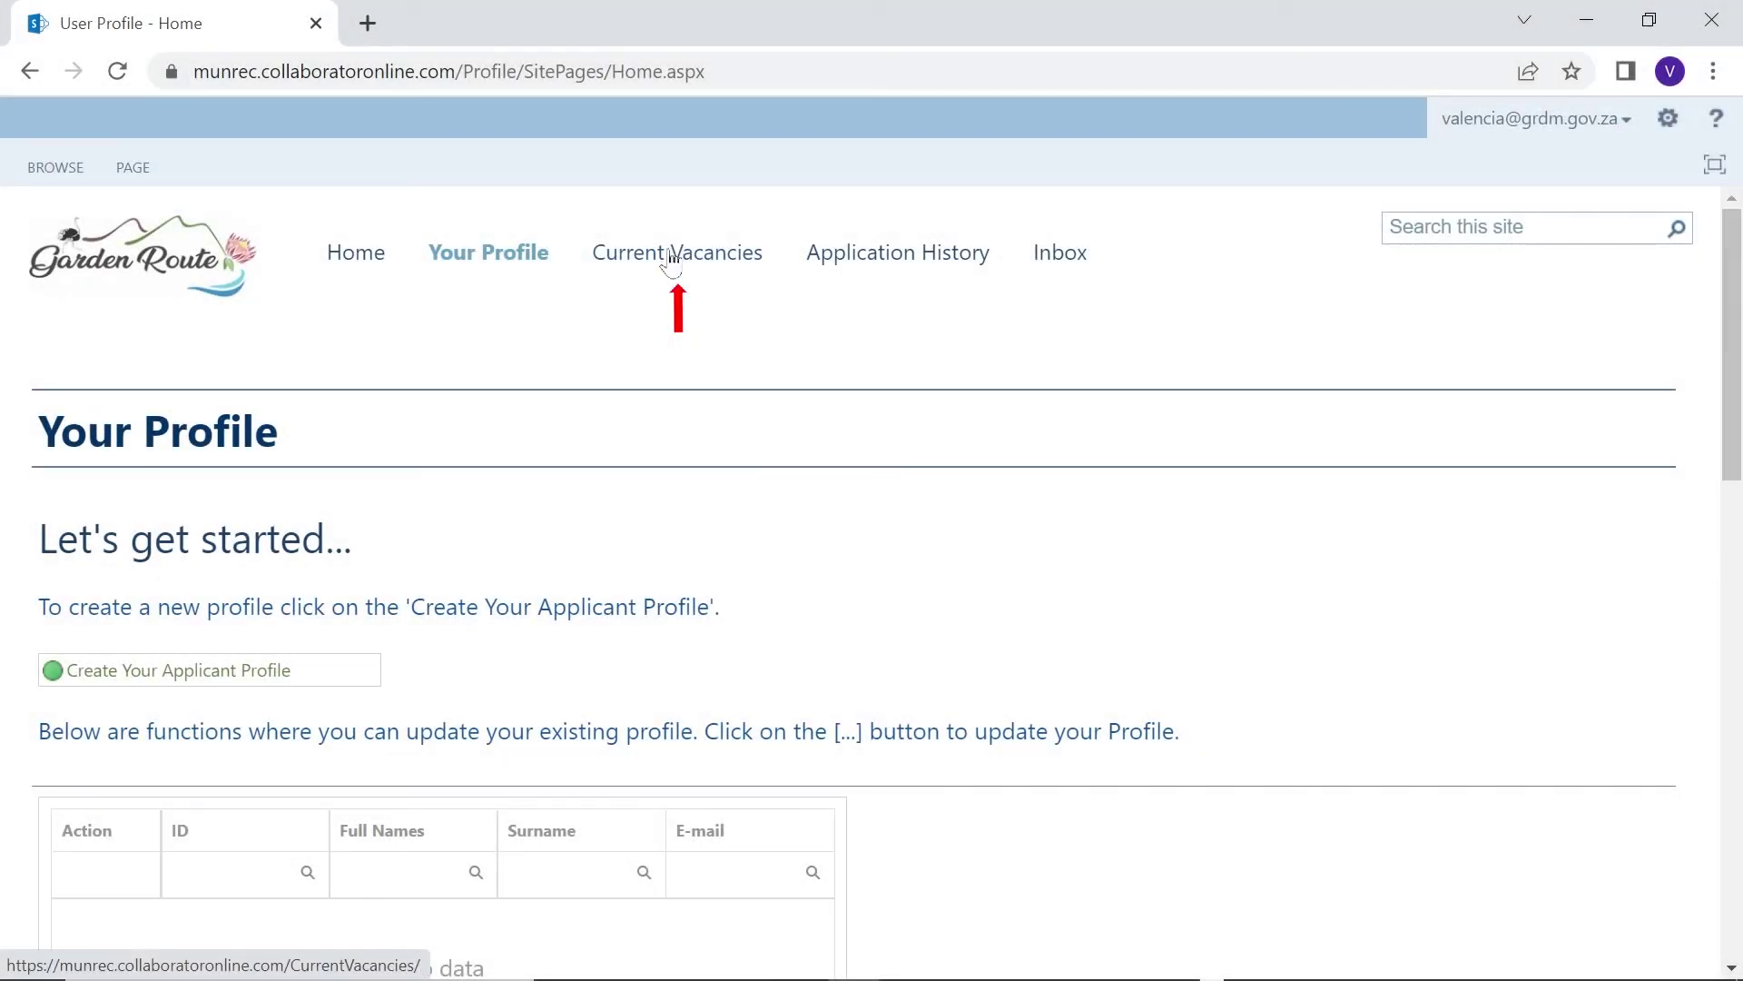
pyautogui.click(672, 258)
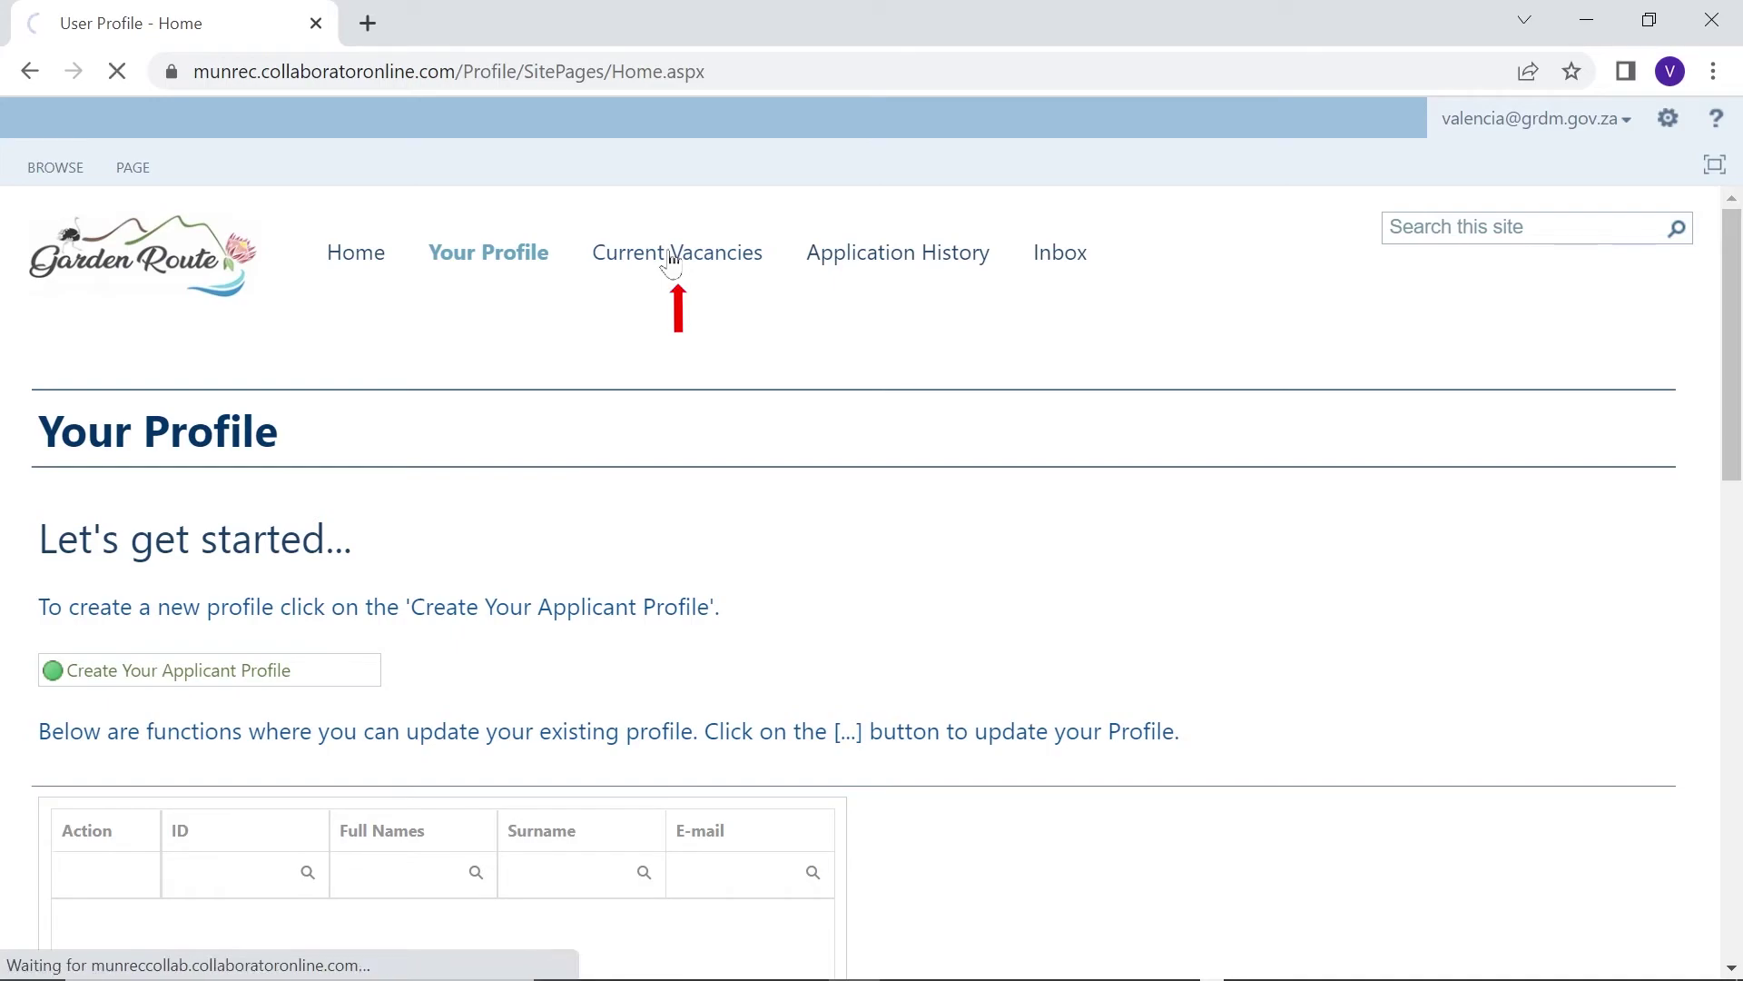
pyautogui.scroll(-2, 367, 752)
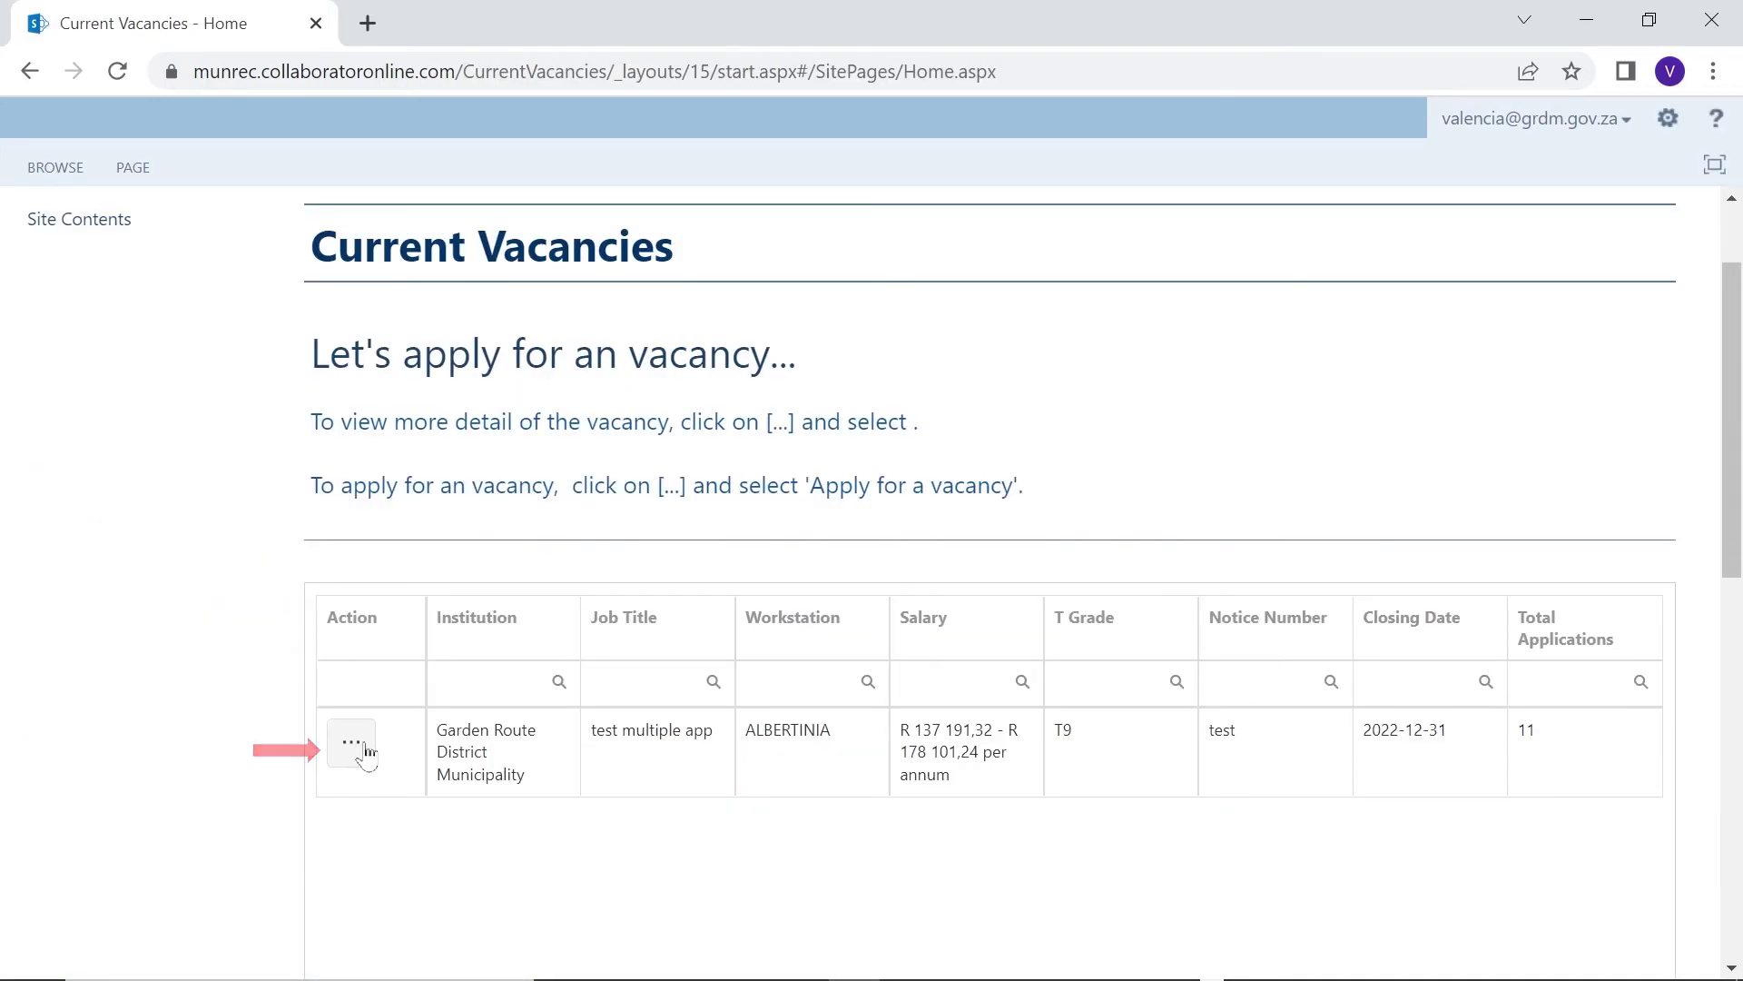
pyautogui.click(368, 752)
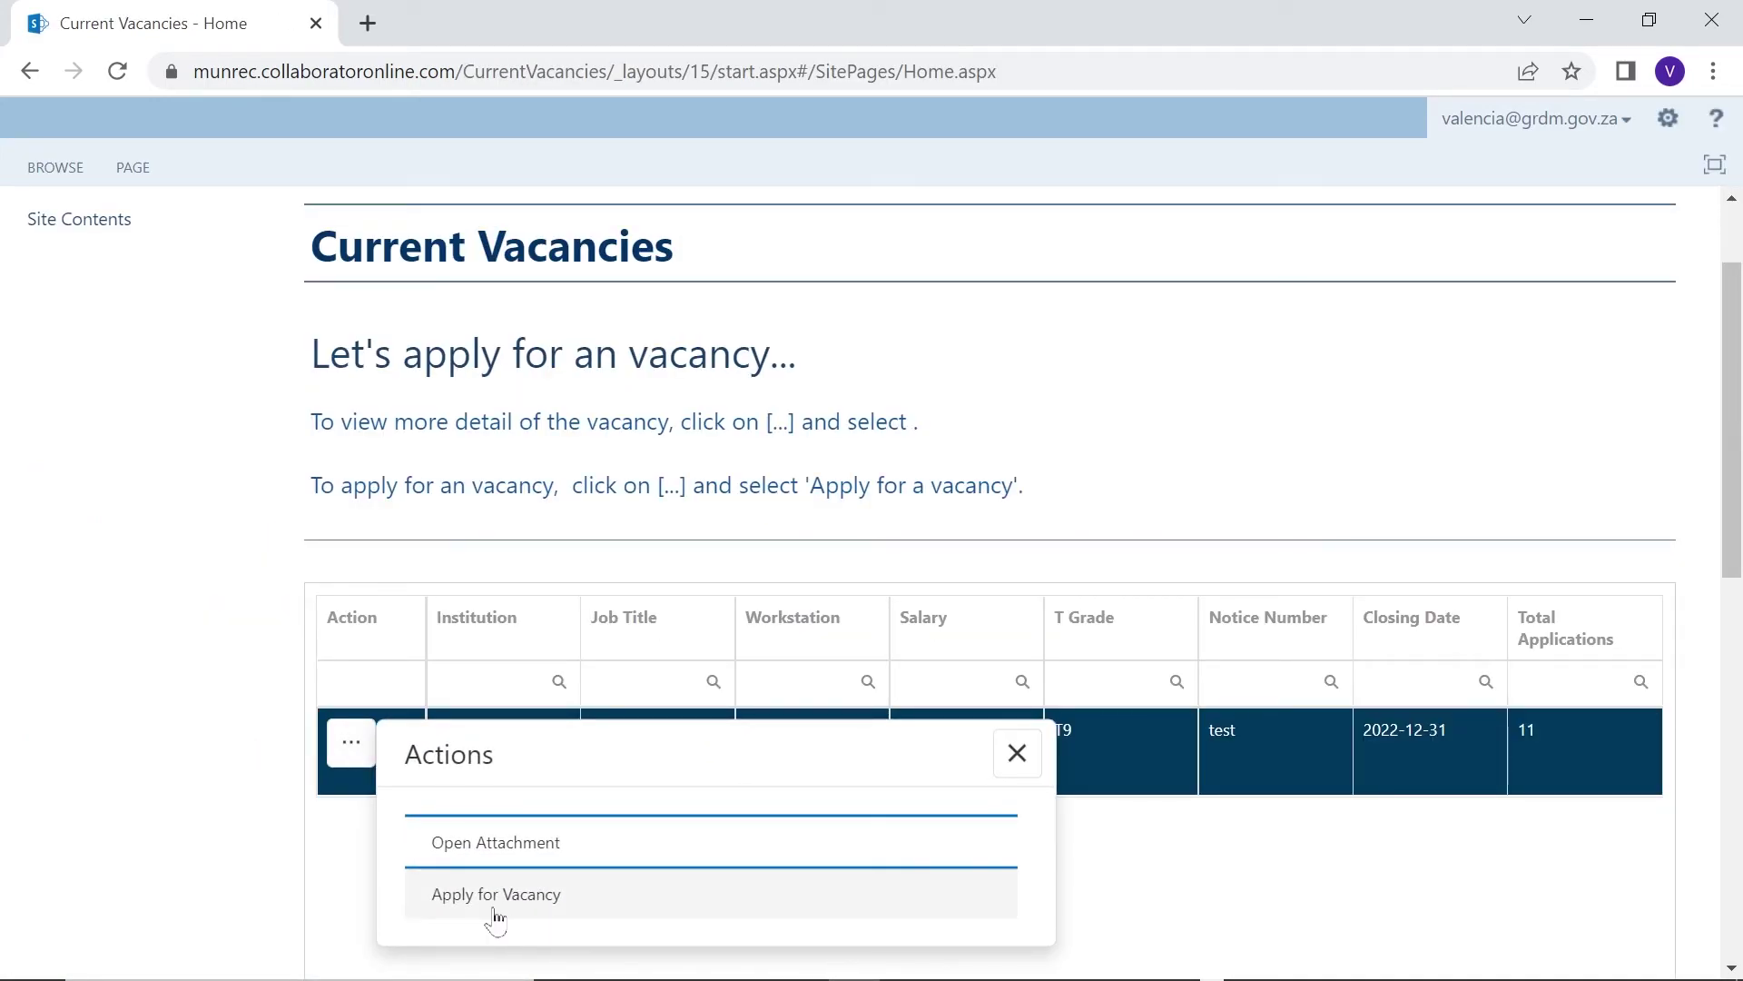
pyautogui.click(498, 897)
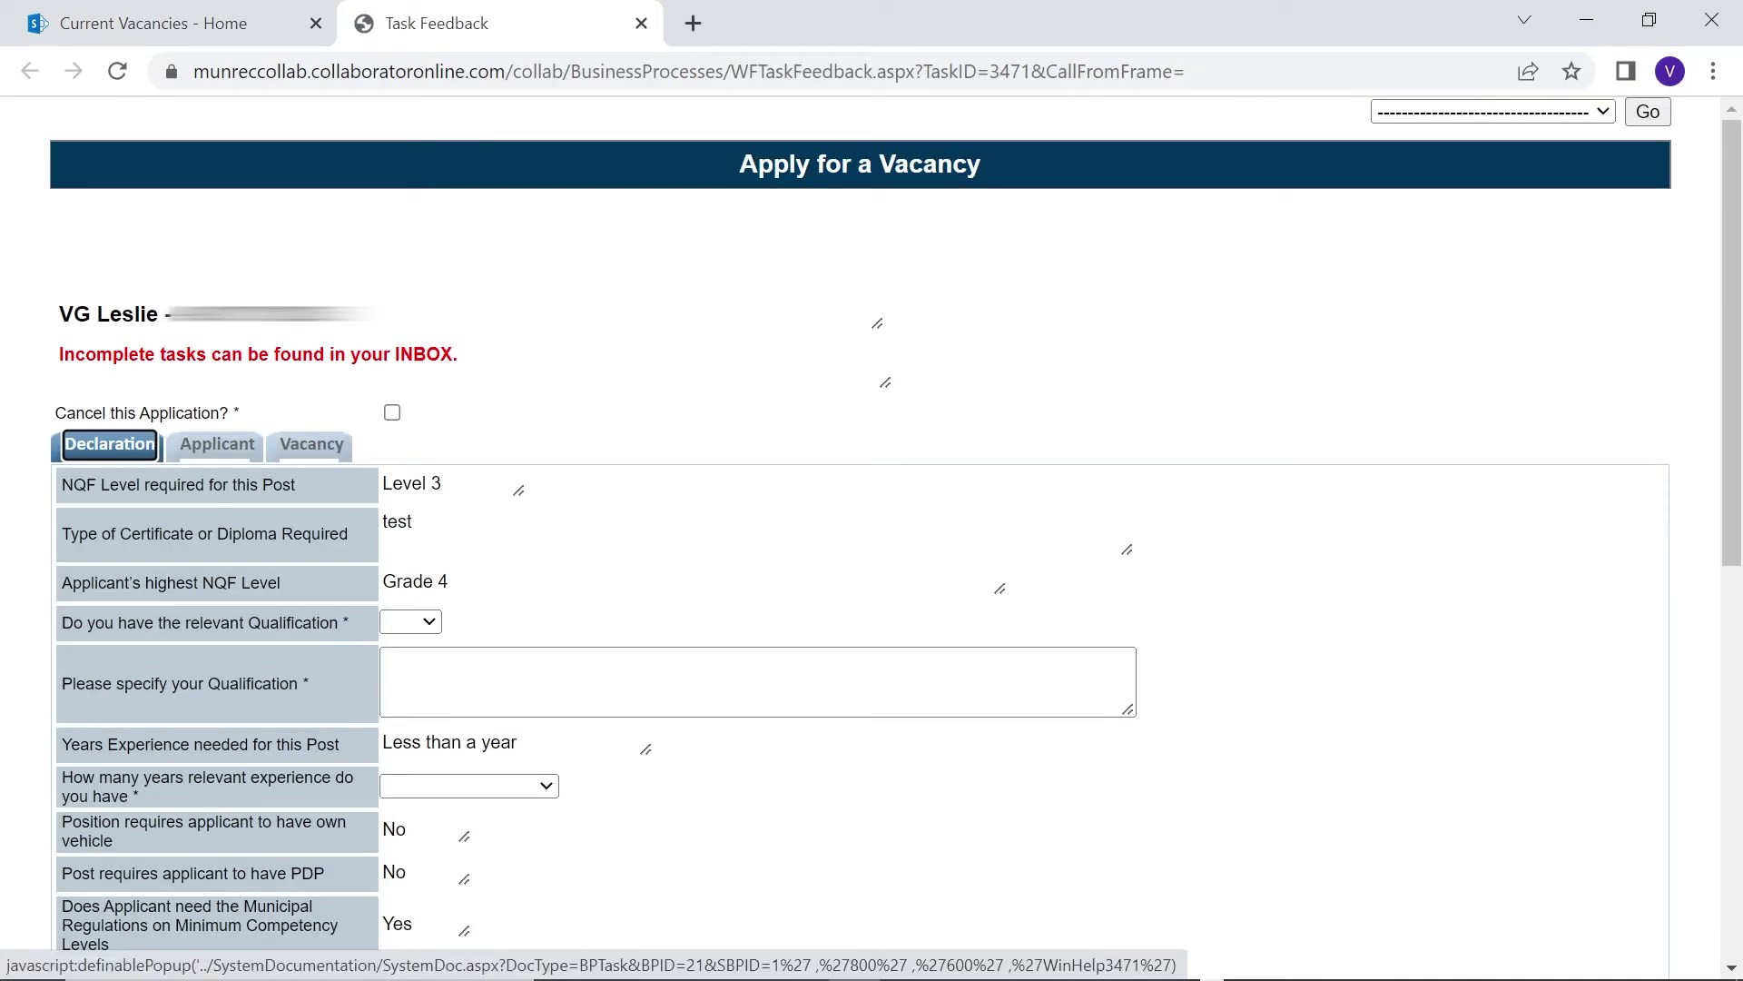
# Answer Yes to relevant qualification, enter Grade 12, and choose 2 years of experience
pyautogui.scroll(-2, 436, 498)
pyautogui.click(411, 486)
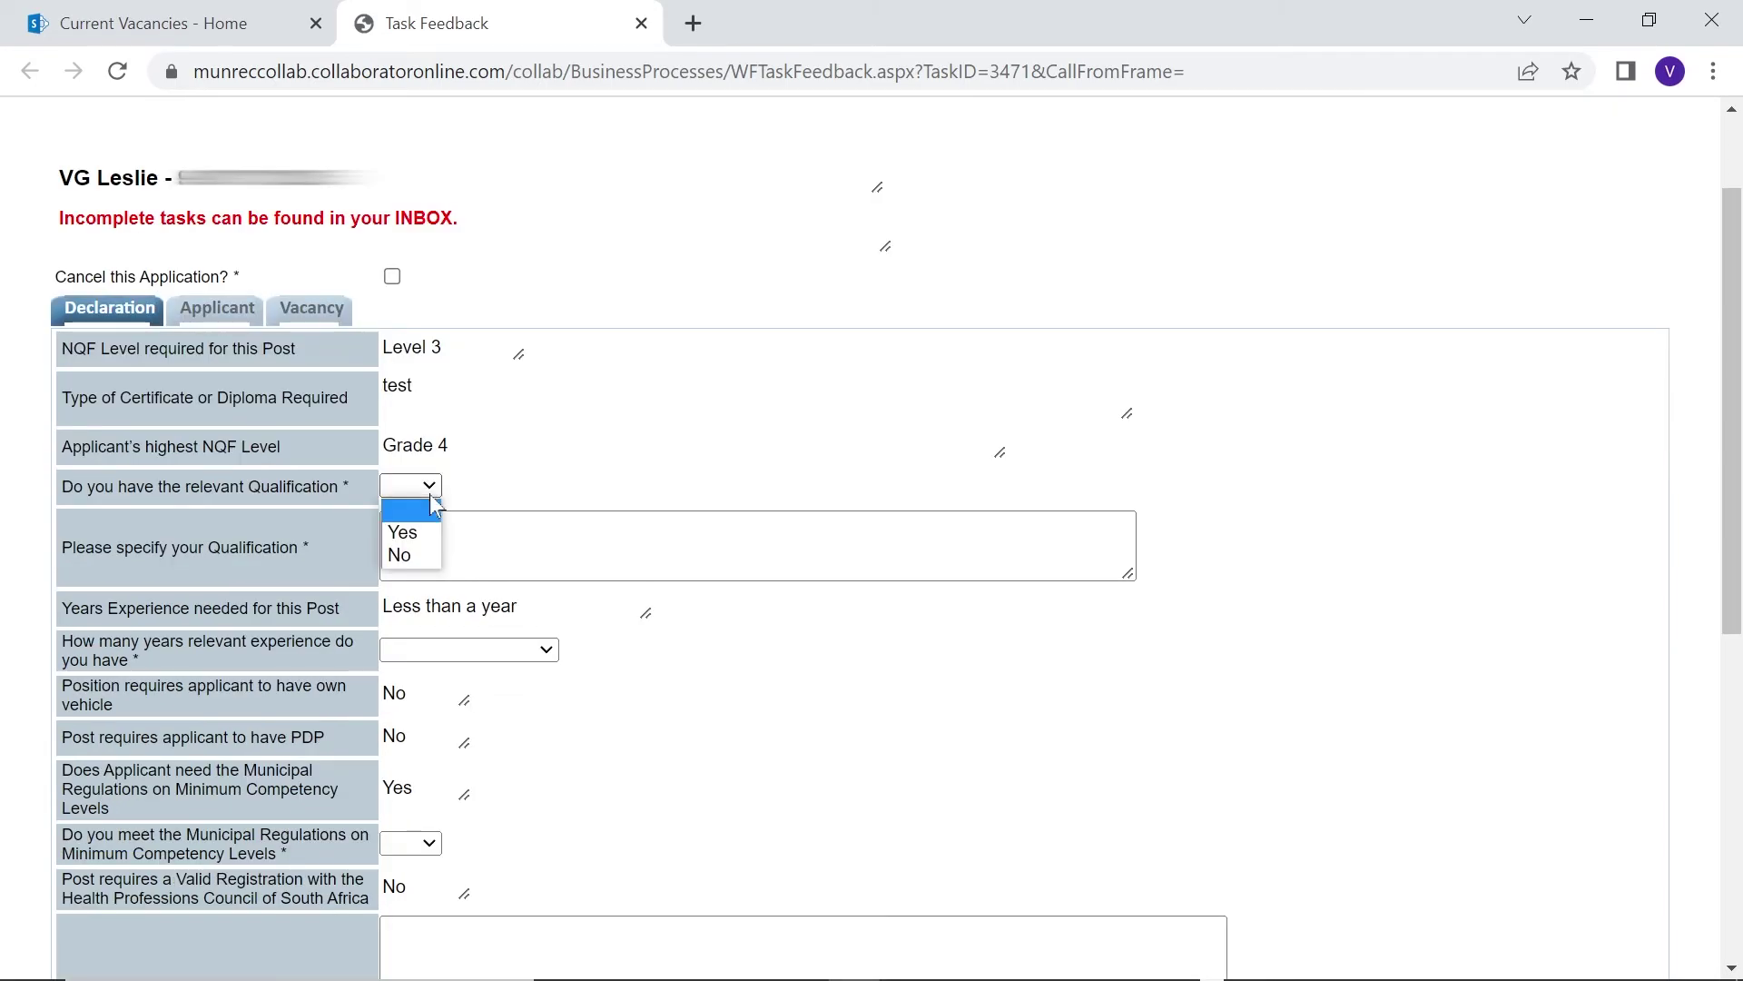
pyautogui.click(450, 530)
pyautogui.click(509, 513)
pyautogui.write('Grade 12')
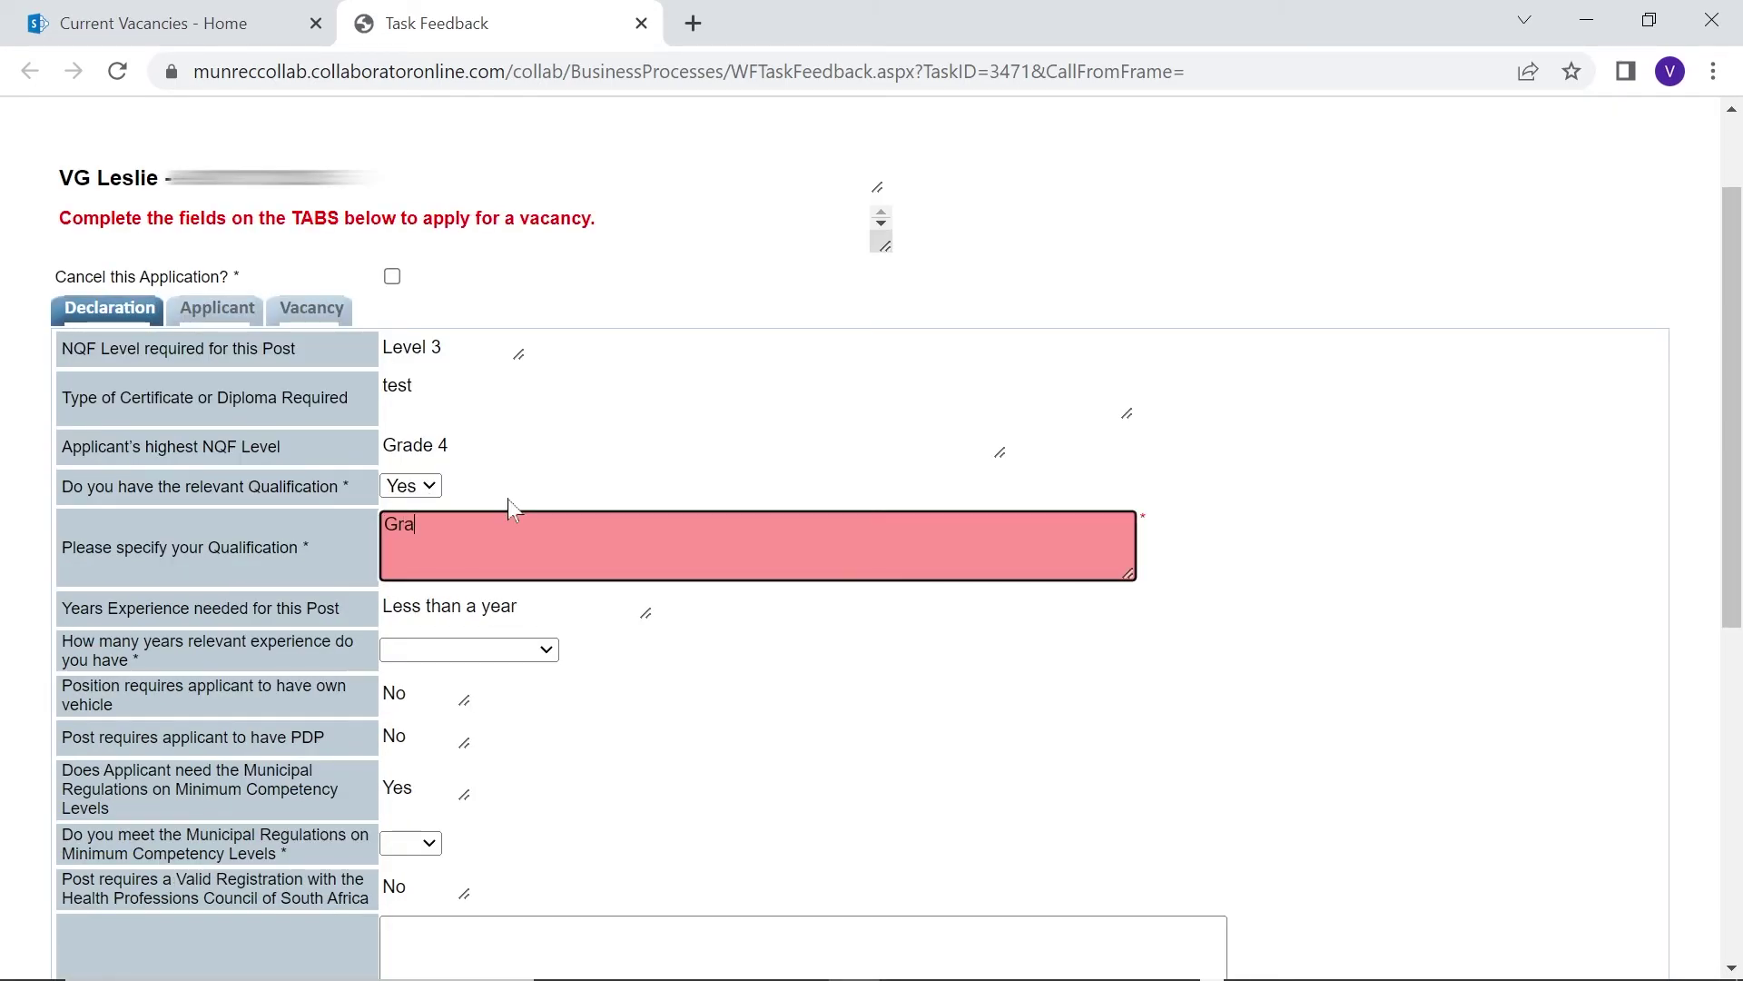
pyautogui.scroll(-2, 548, 727)
pyautogui.click(550, 514)
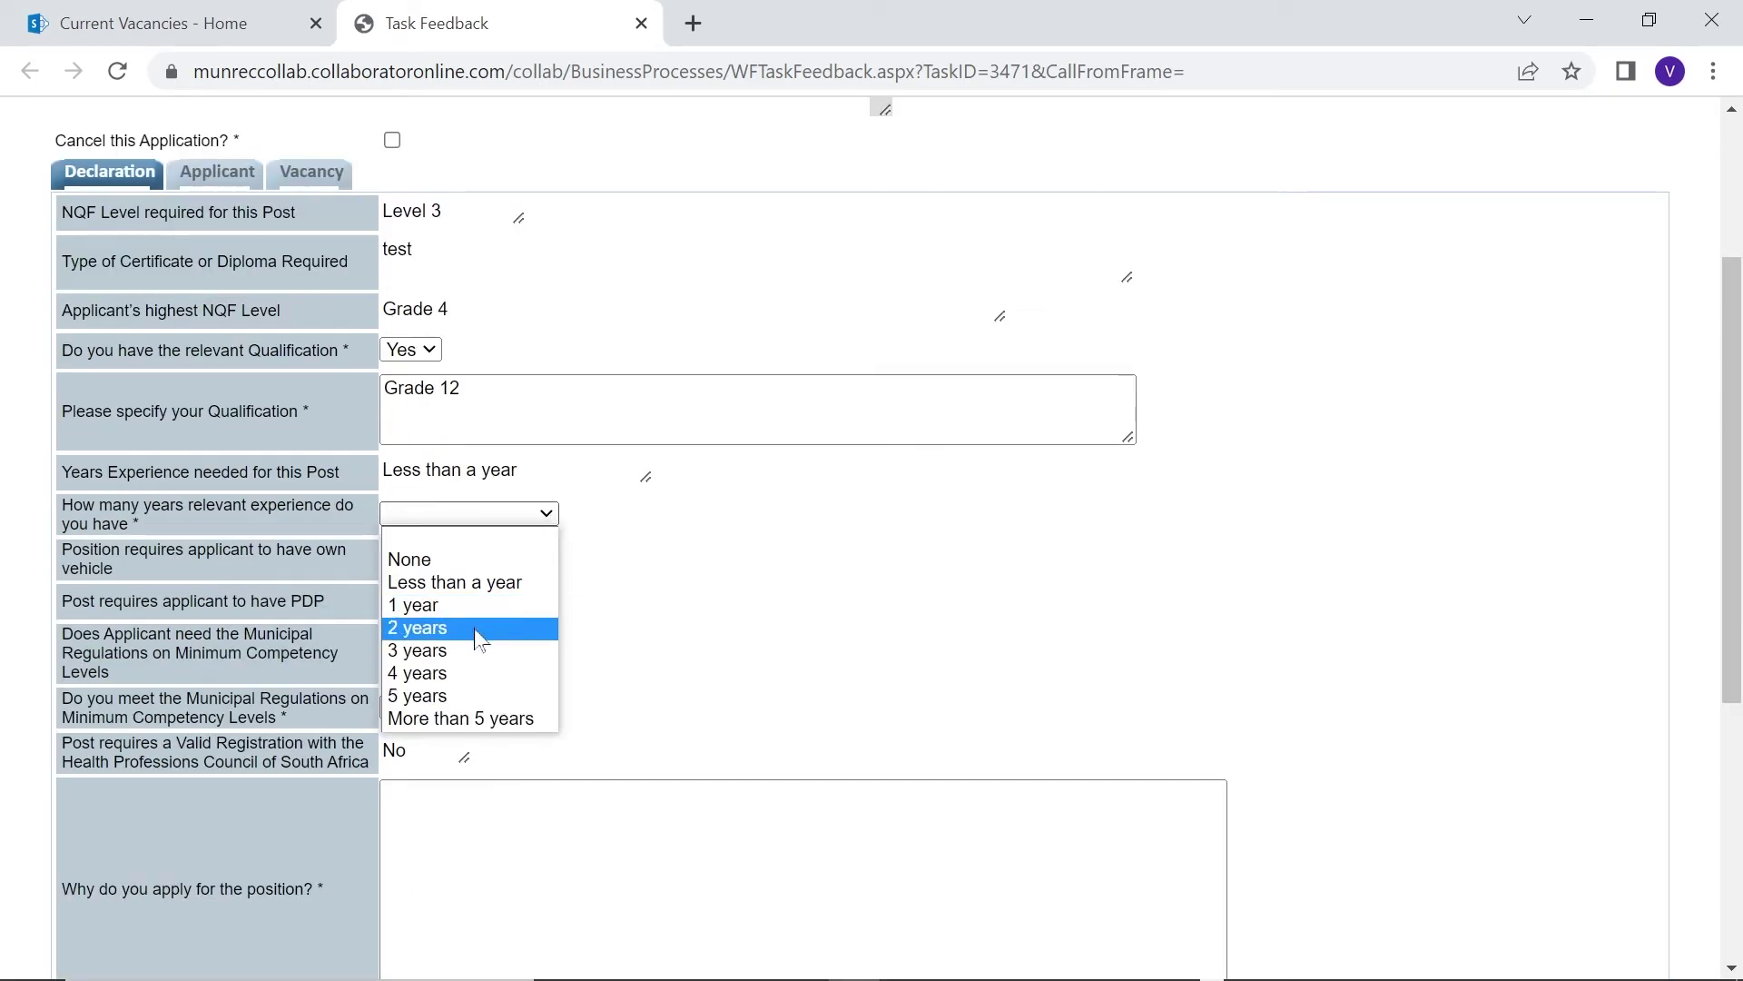
pyautogui.click(416, 627)
# Answer Yes on Municipal Regulations, give reason 'i'm the best candidate', accept the declaration, and submit
pyautogui.scroll(-2, 416, 599)
pyautogui.click(414, 572)
pyautogui.click(402, 616)
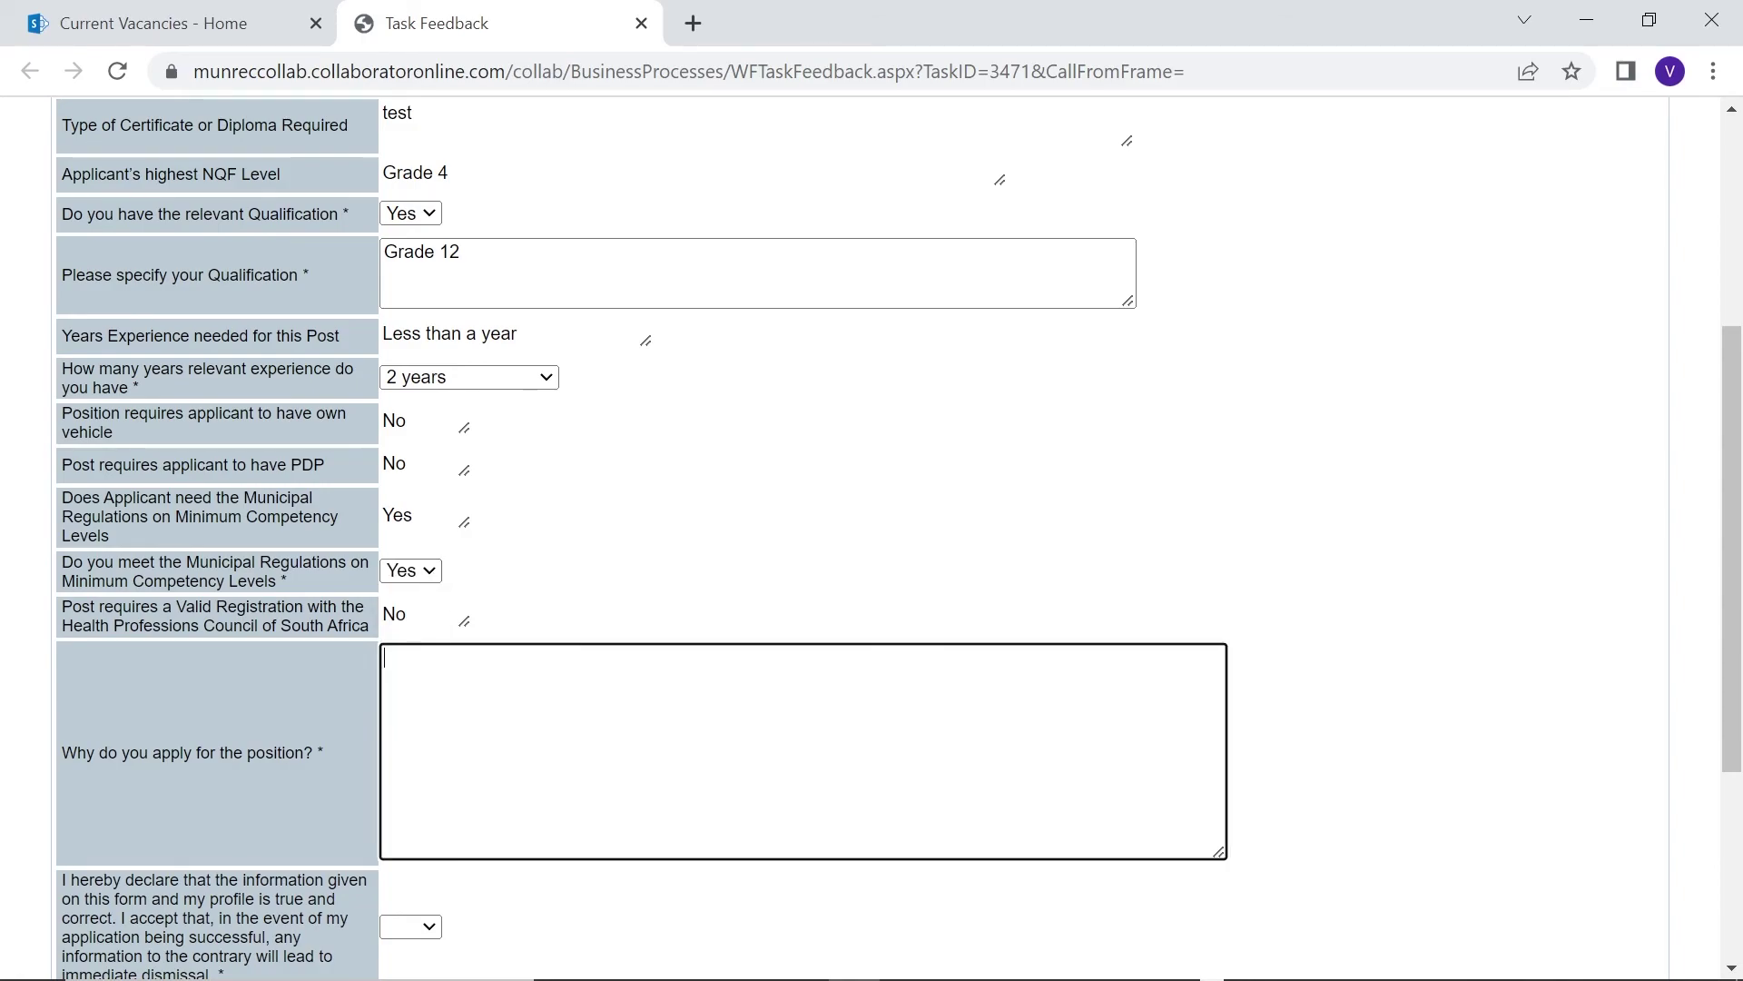
pyautogui.write("i'm the best candidate")
pyautogui.scroll(-2, 544, 772)
pyautogui.click(411, 790)
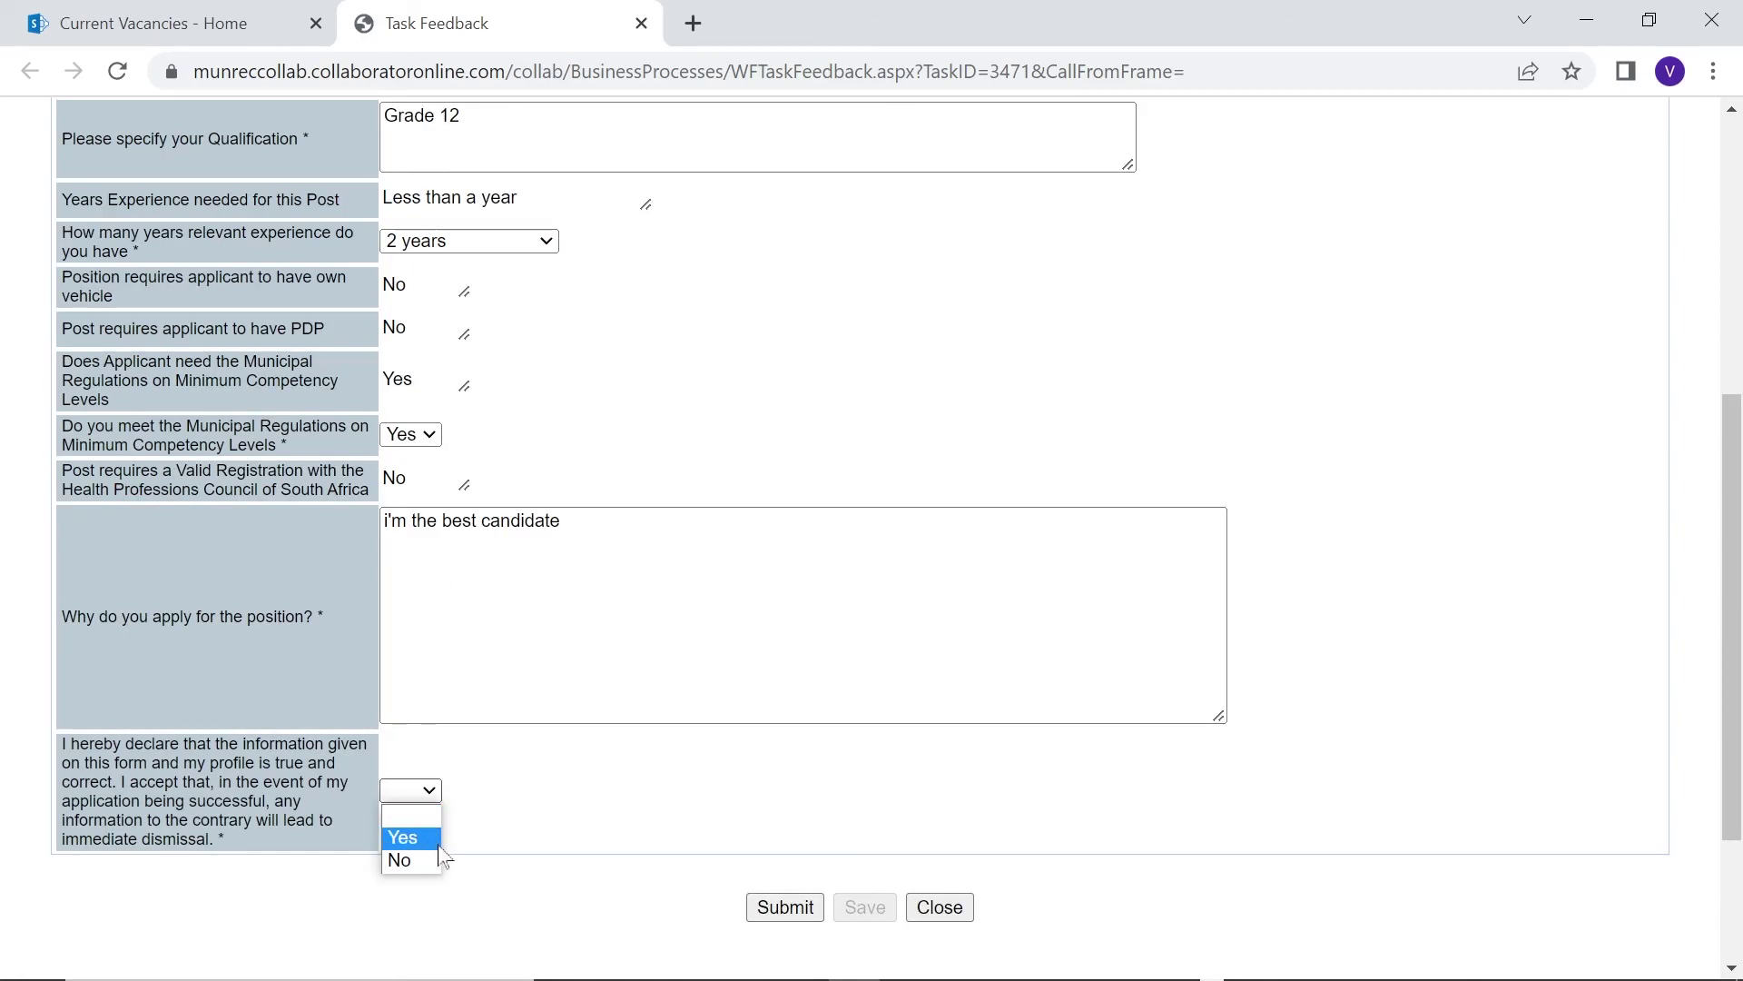
pyautogui.click(422, 833)
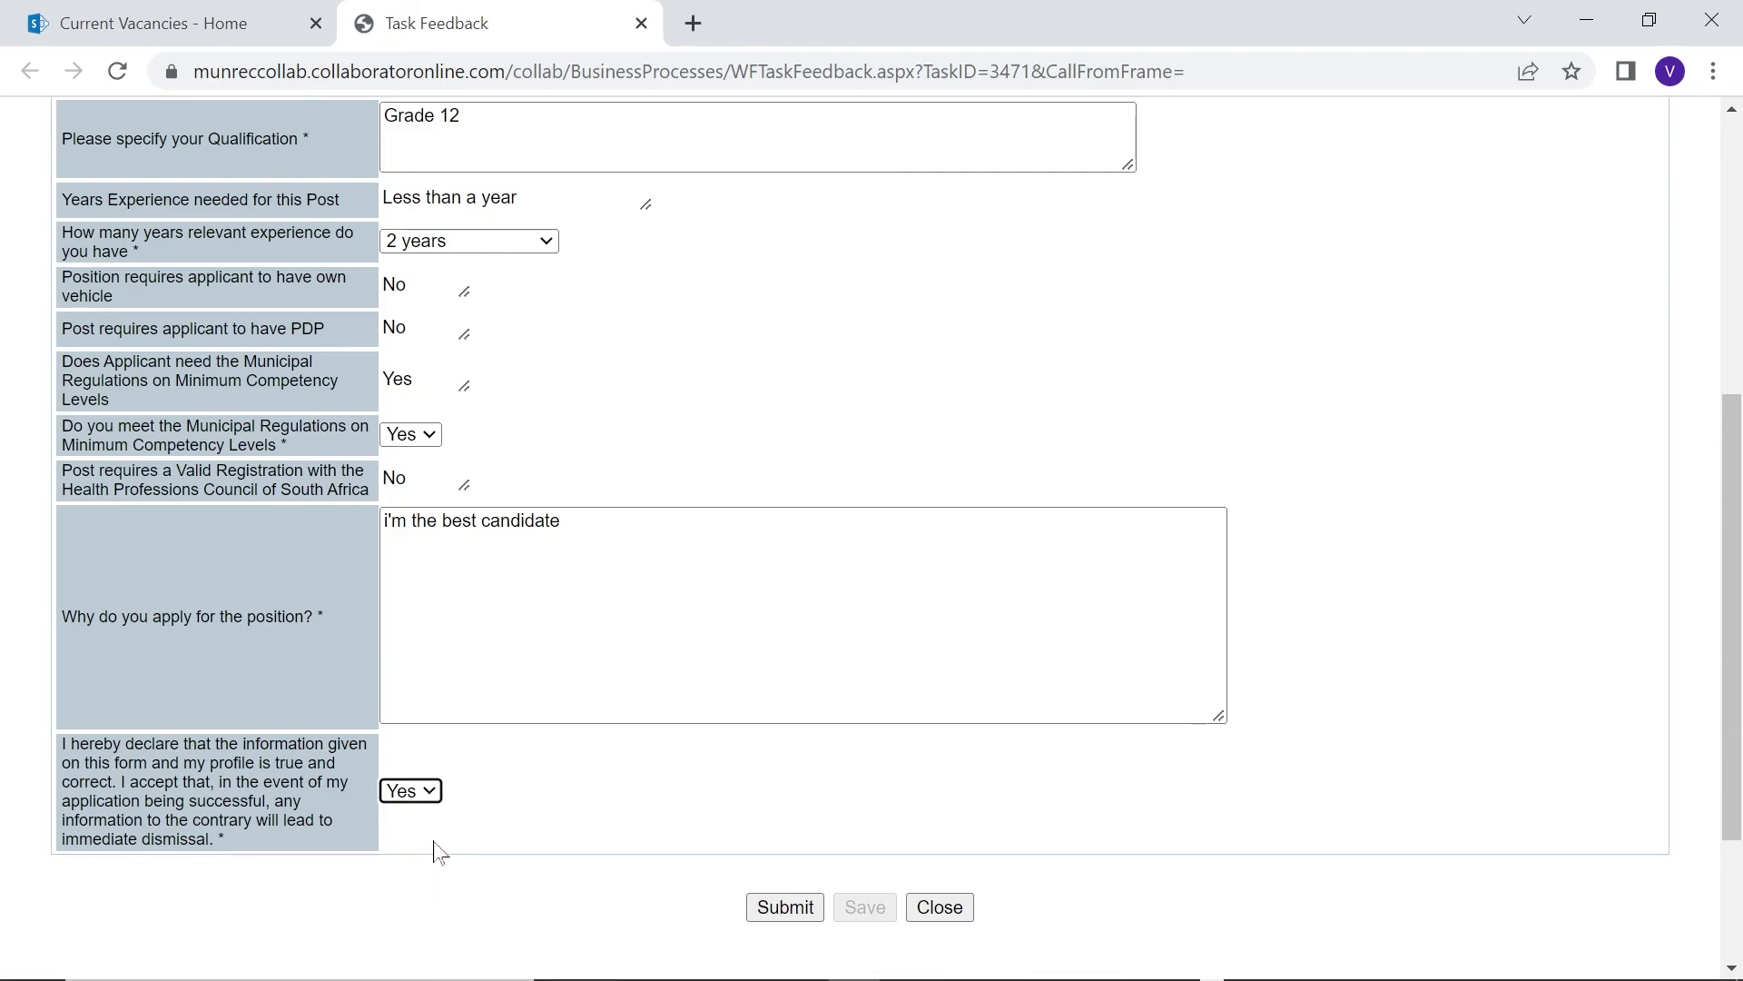
pyautogui.scroll(-2, 438, 853)
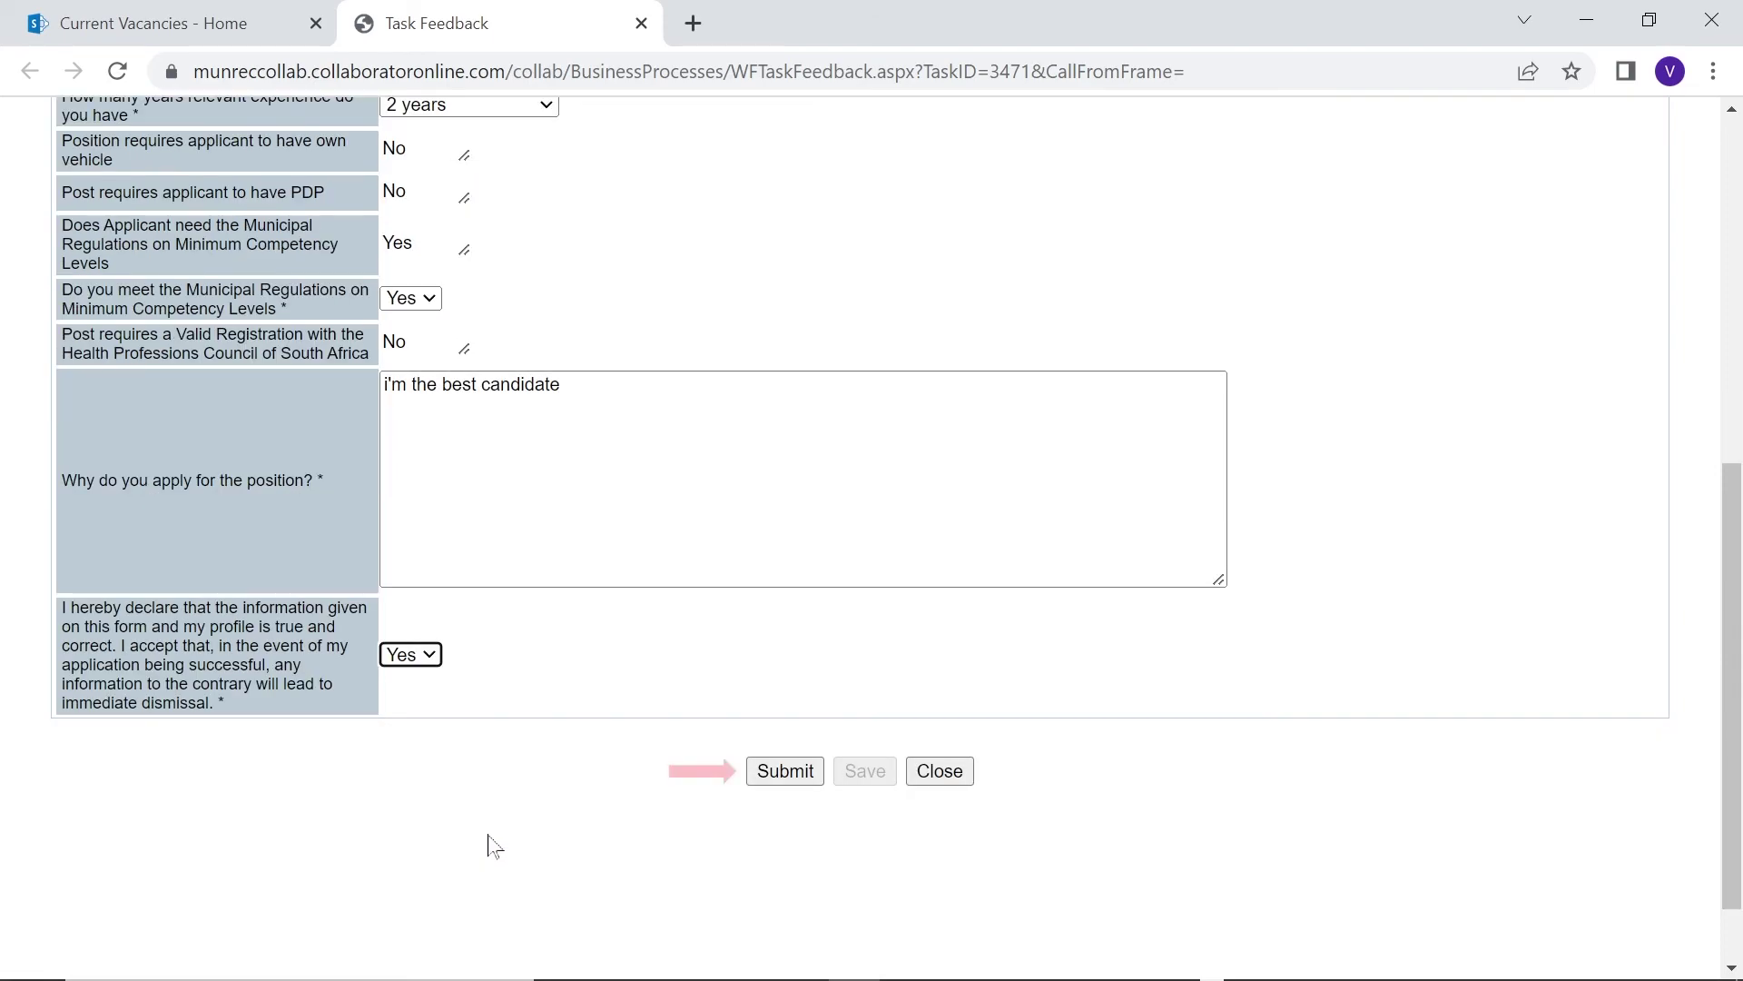
pyautogui.click(764, 779)
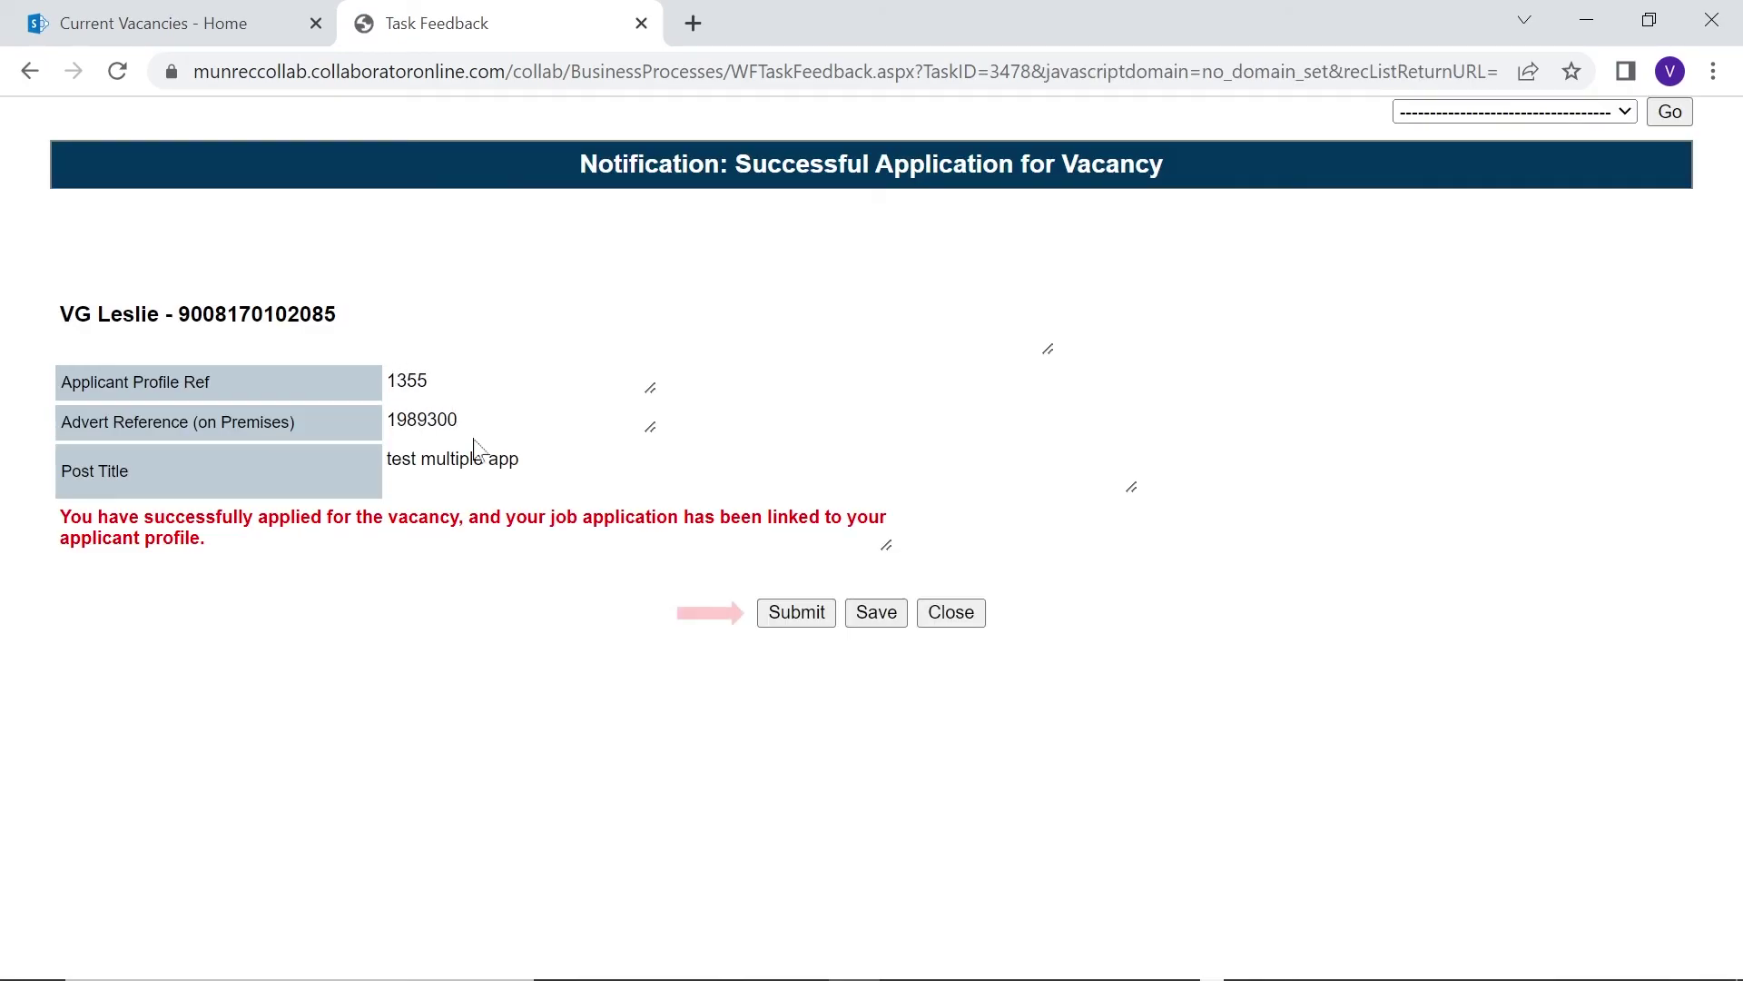
# Dismiss the success notice, check the inbox, and open the existing applicant profile for updating
pyautogui.click(794, 615)
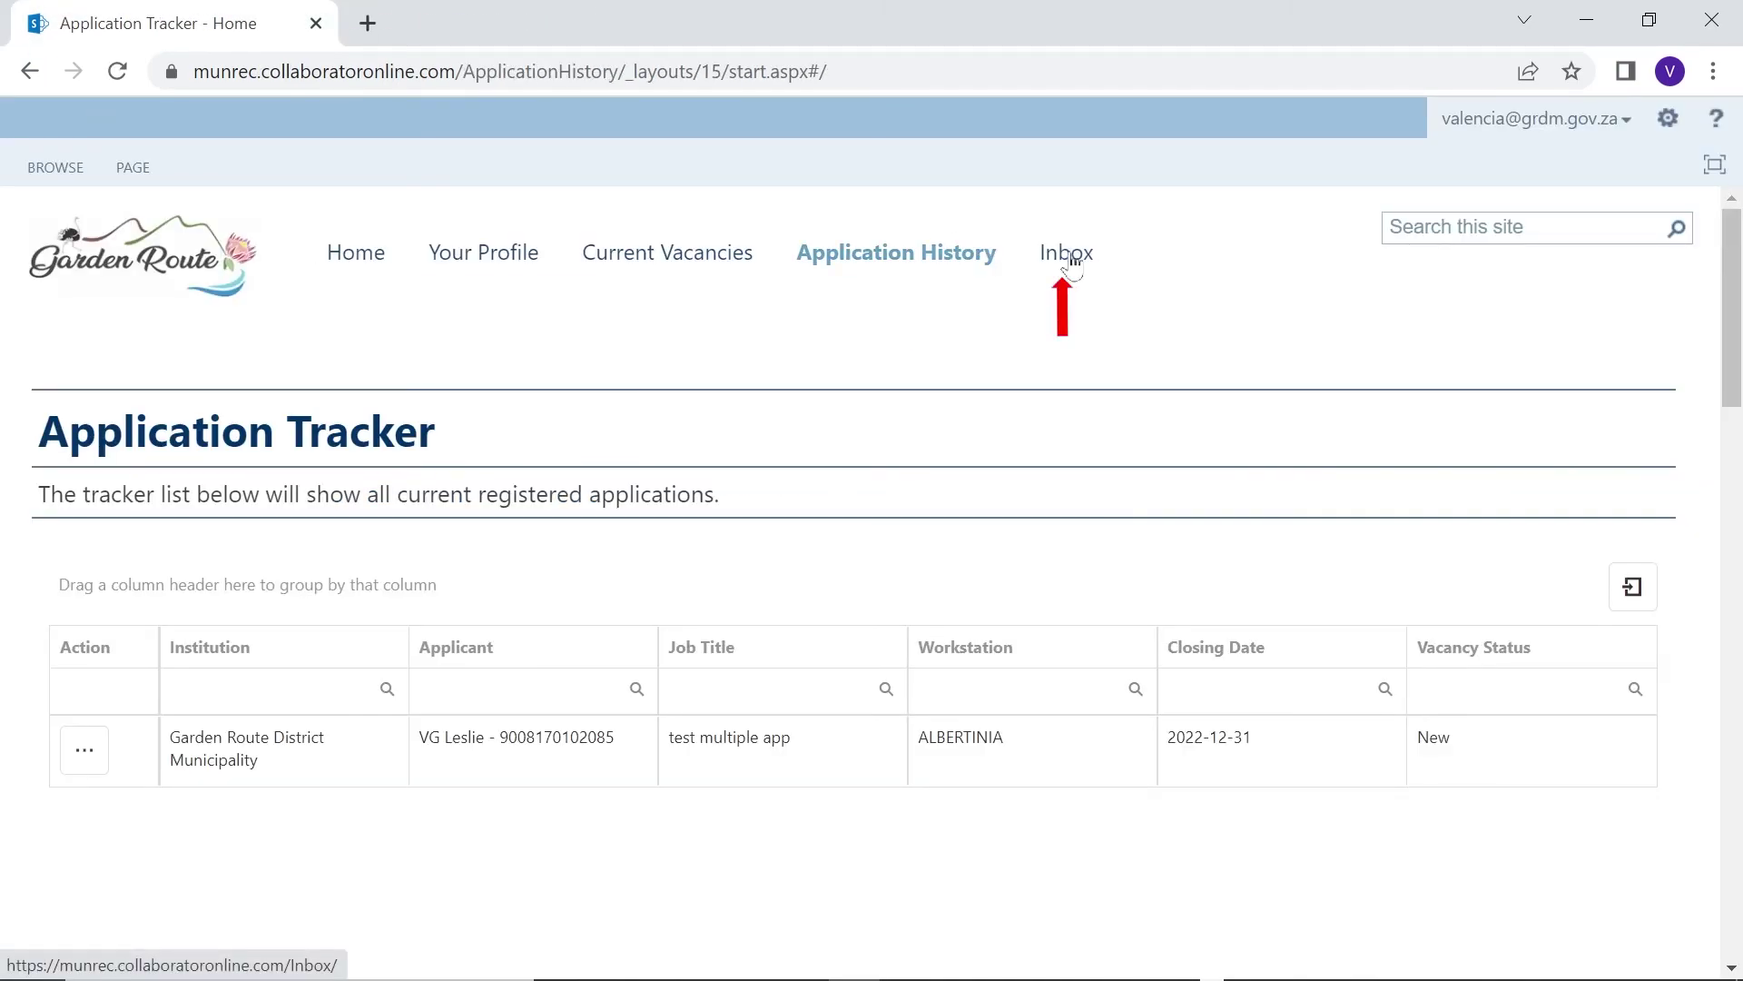
pyautogui.click(1067, 253)
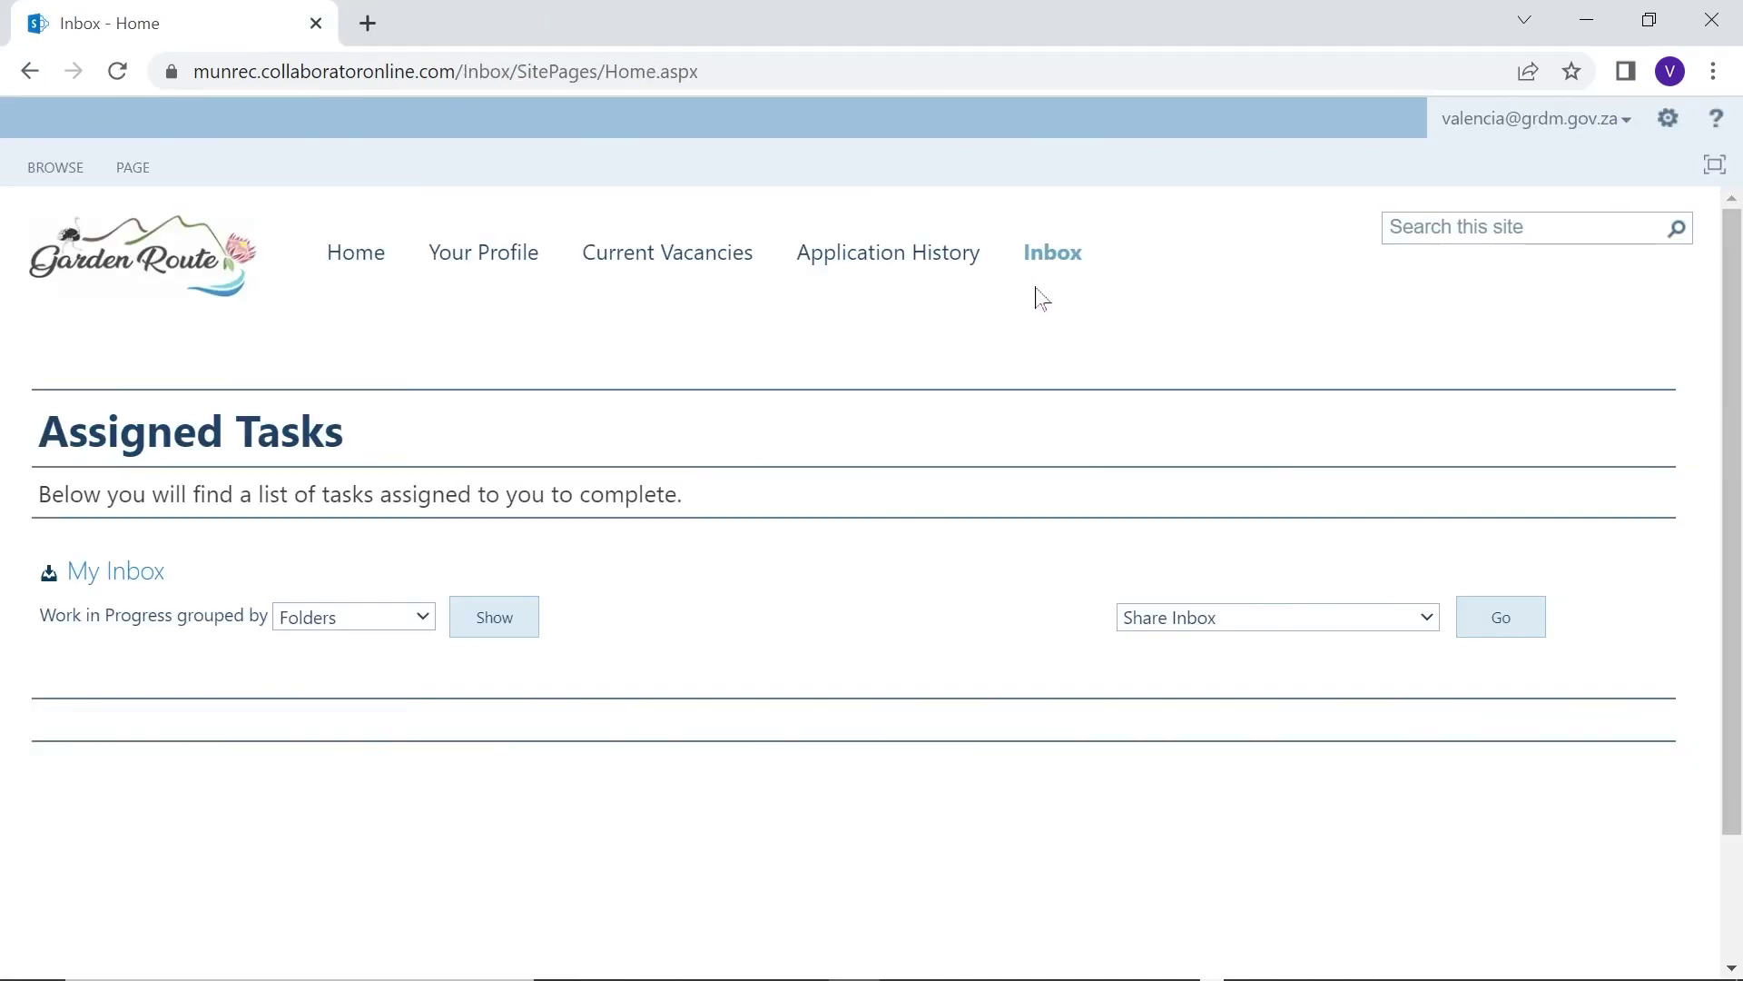
pyautogui.click(526, 250)
pyautogui.scroll(-2, 582, 229)
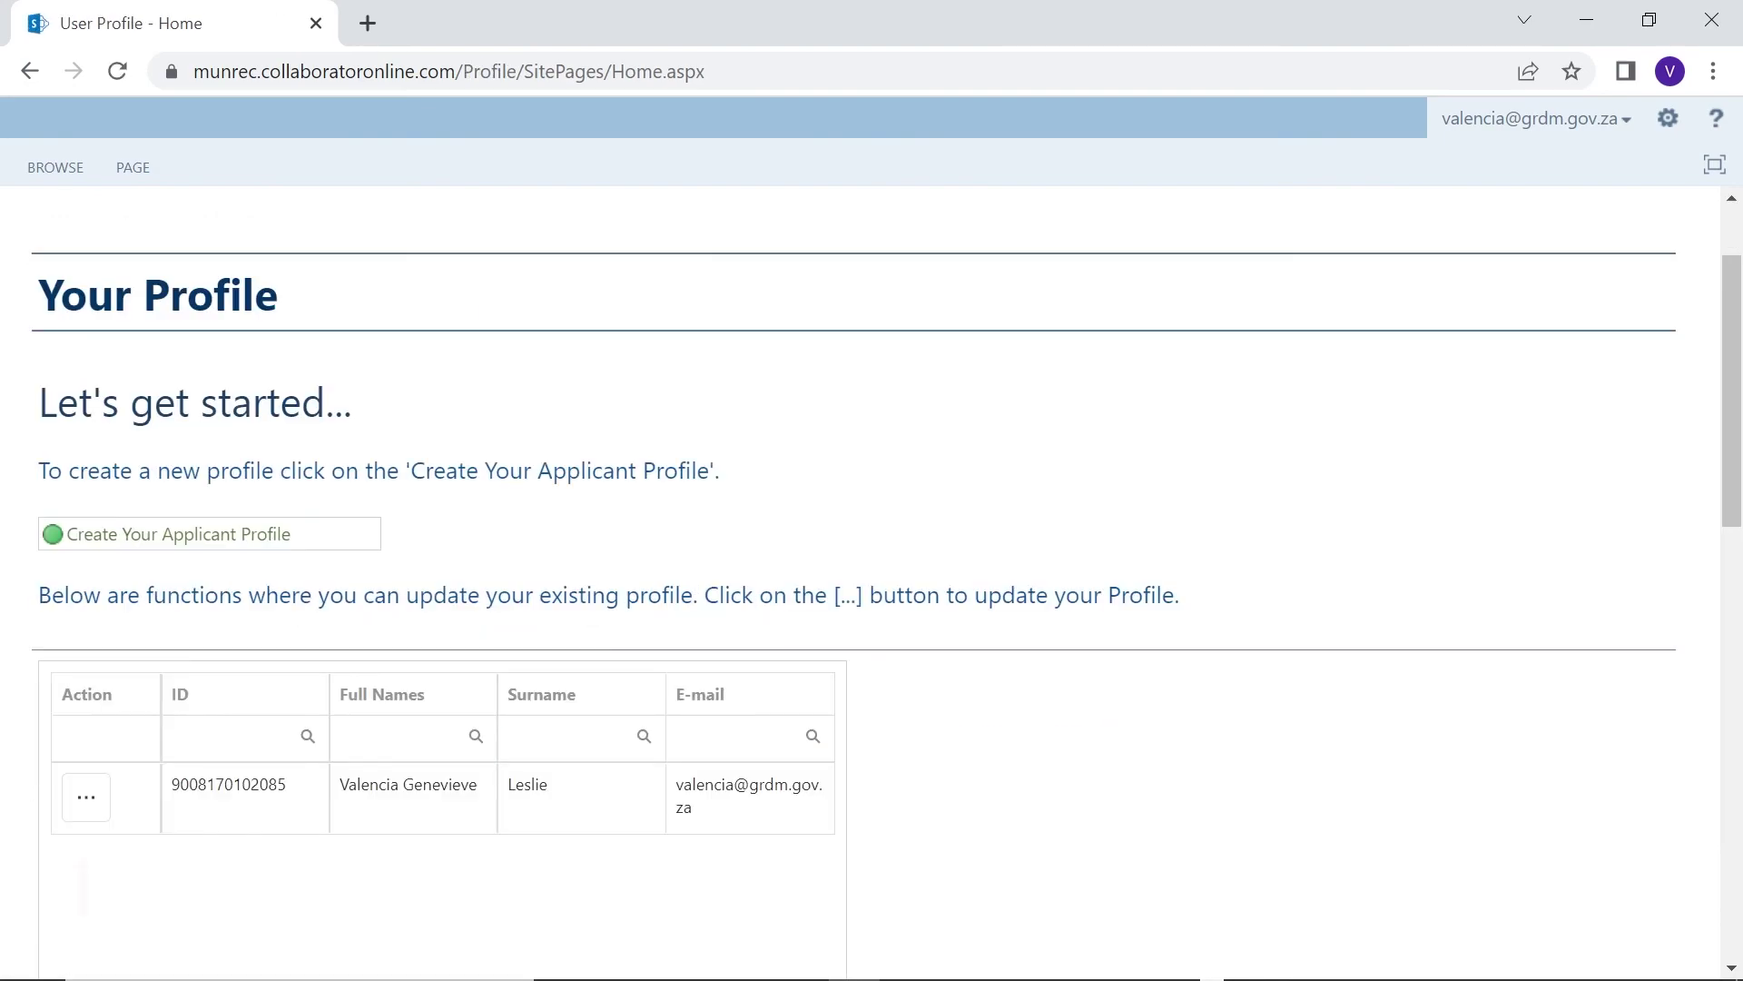
pyautogui.click(86, 799)
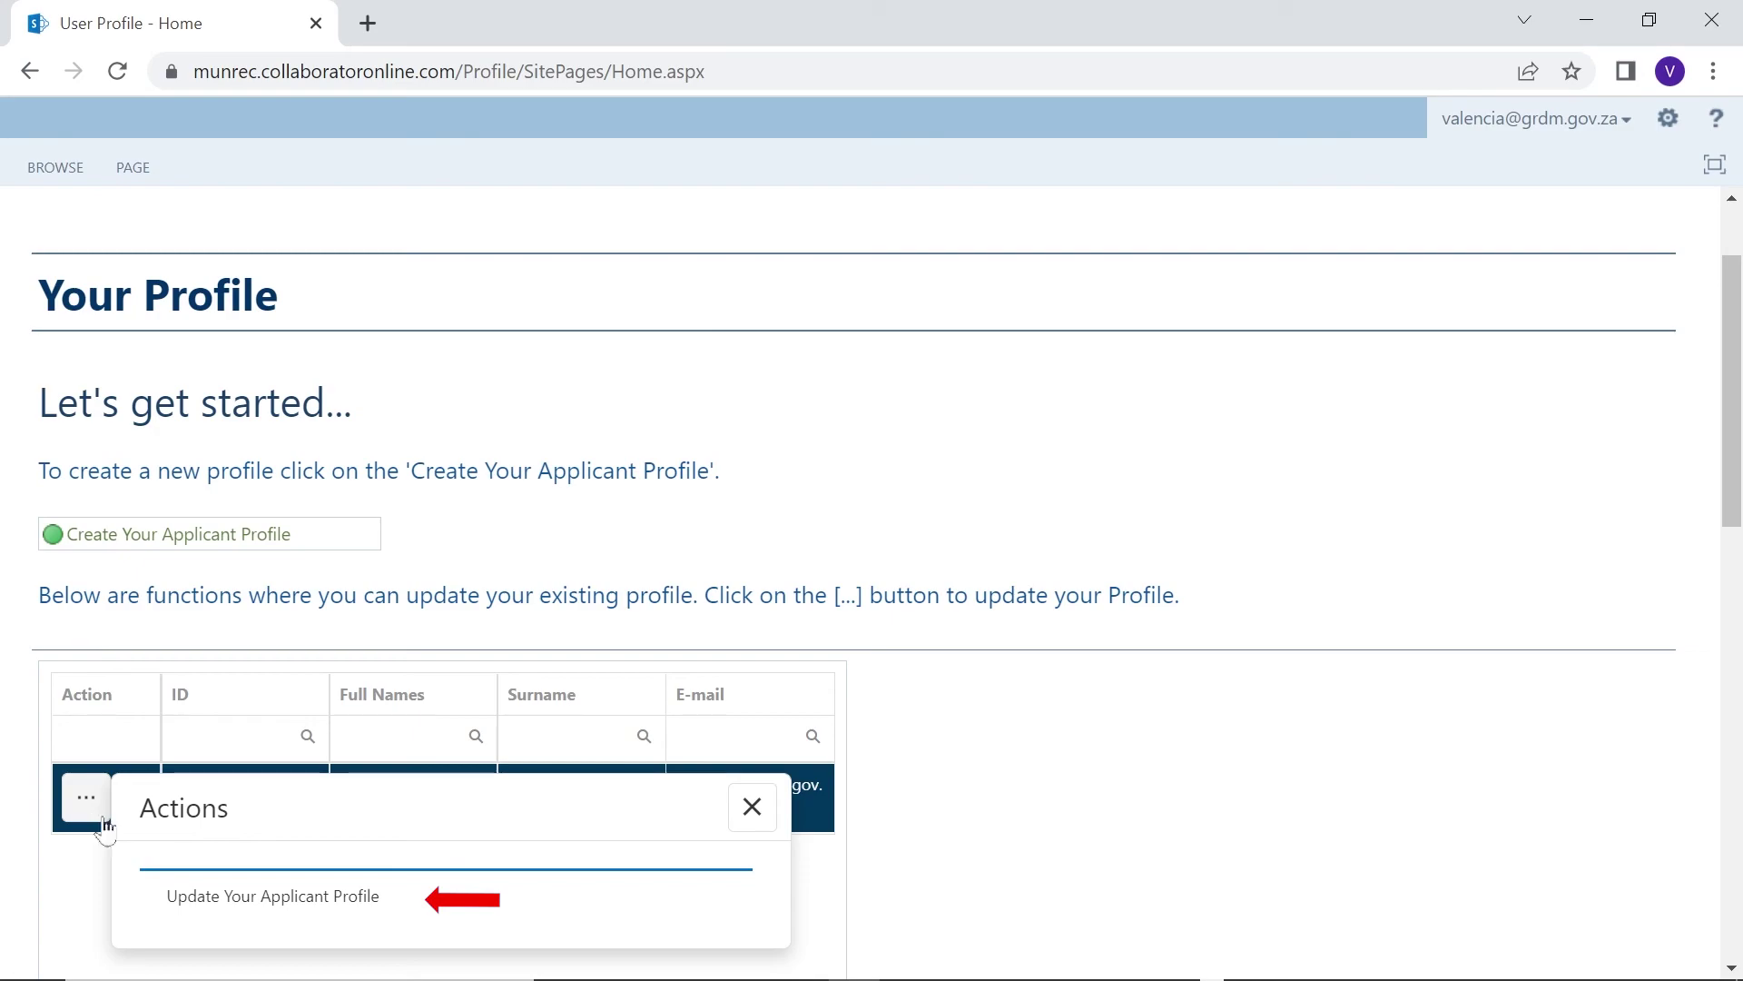
pyautogui.click(284, 908)
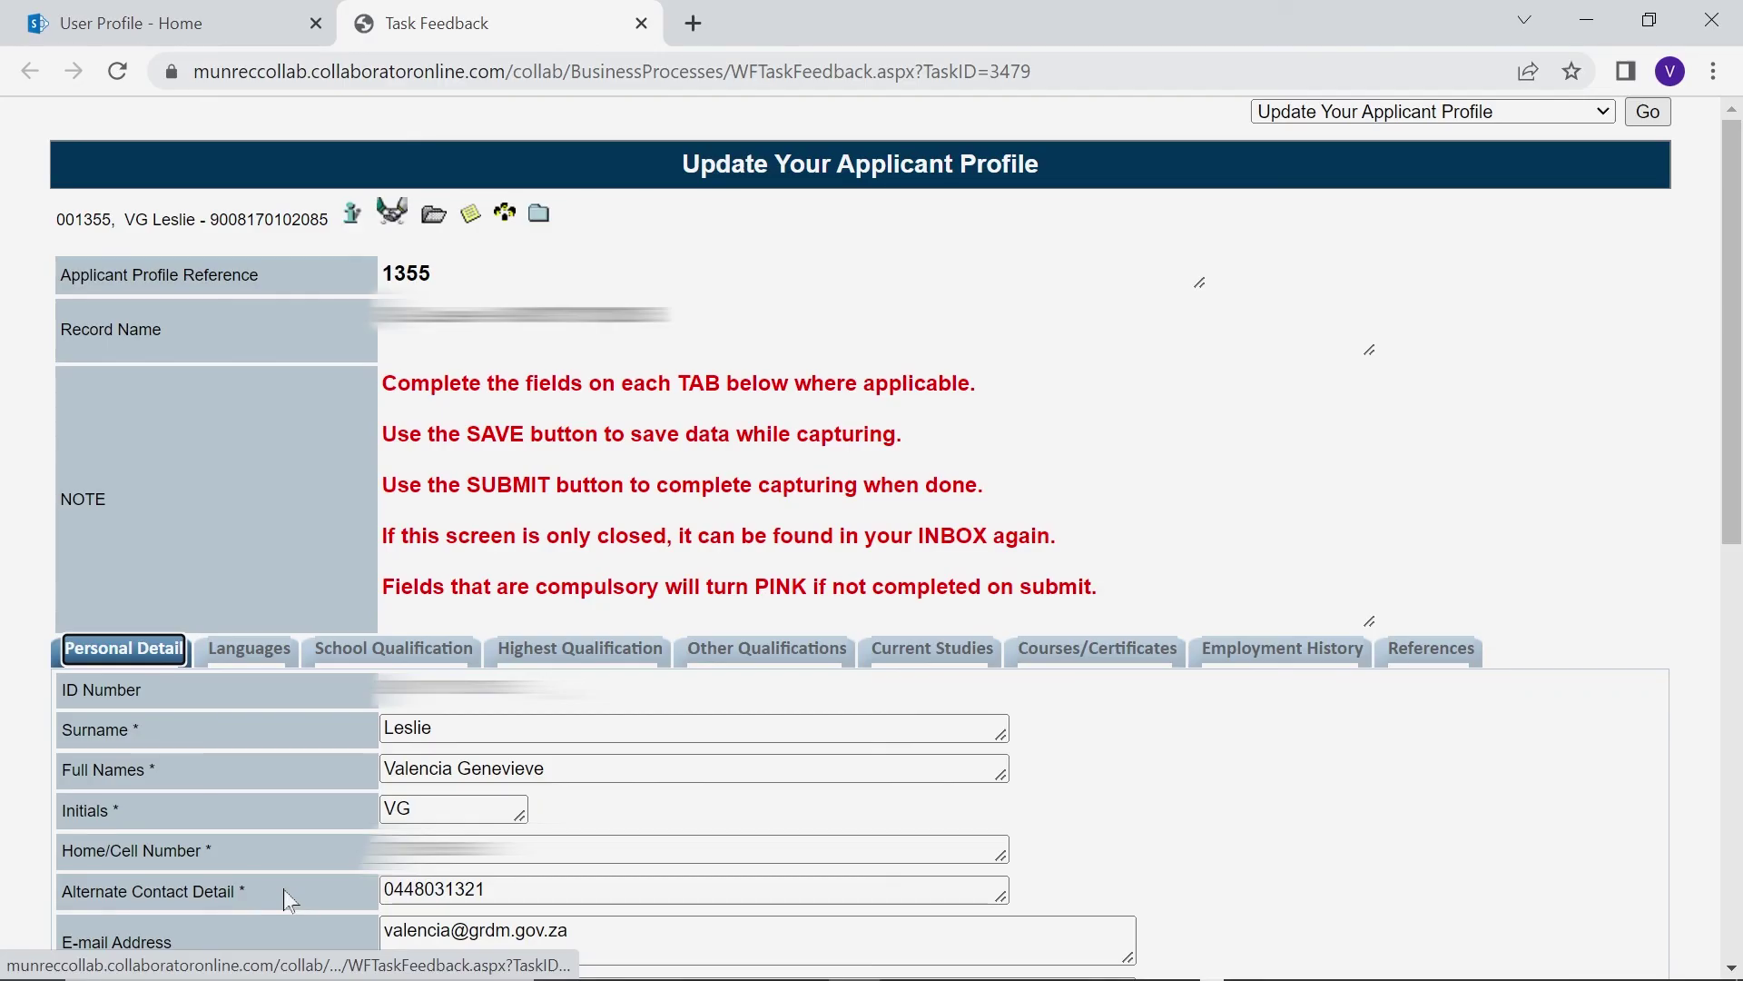